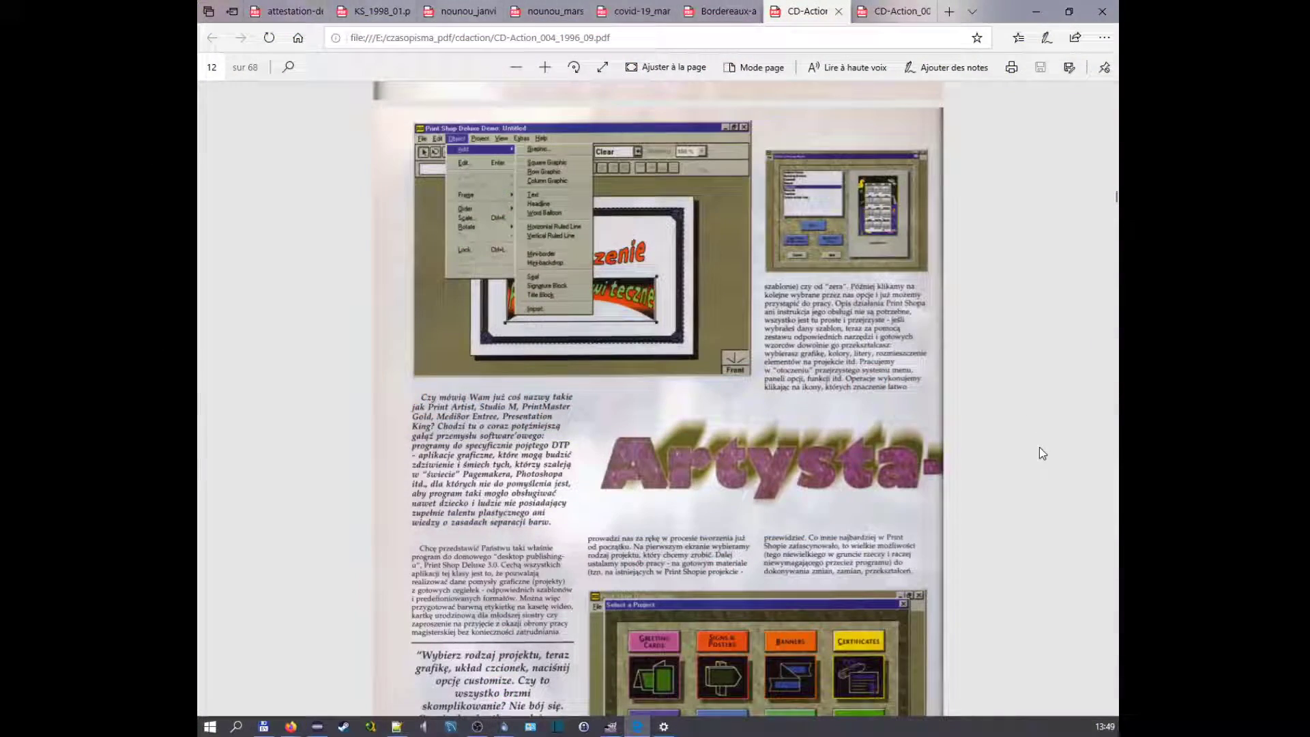
Read through the Print Shop Deluxe article on pages 12 and 13 of the CD-Action magazine PDF
scroll(1023, 436, "down", 5)
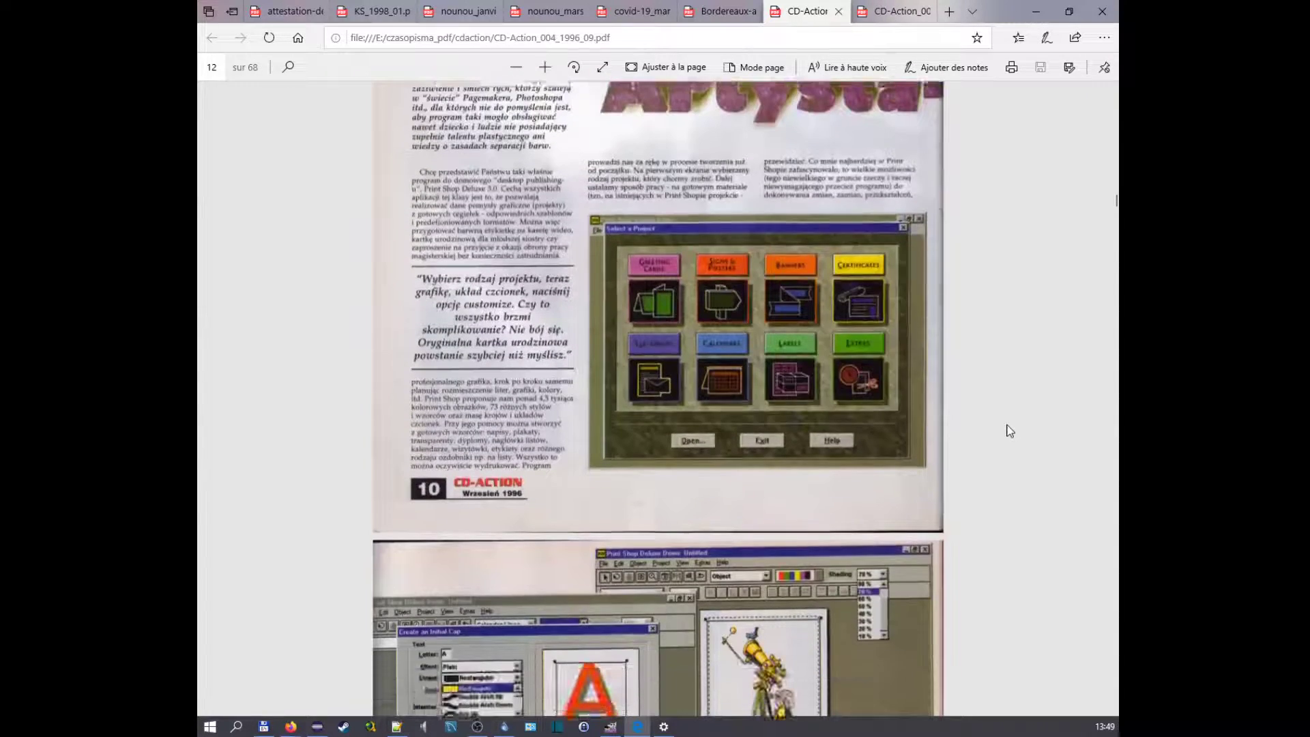
scroll(1007, 431, "down", 6)
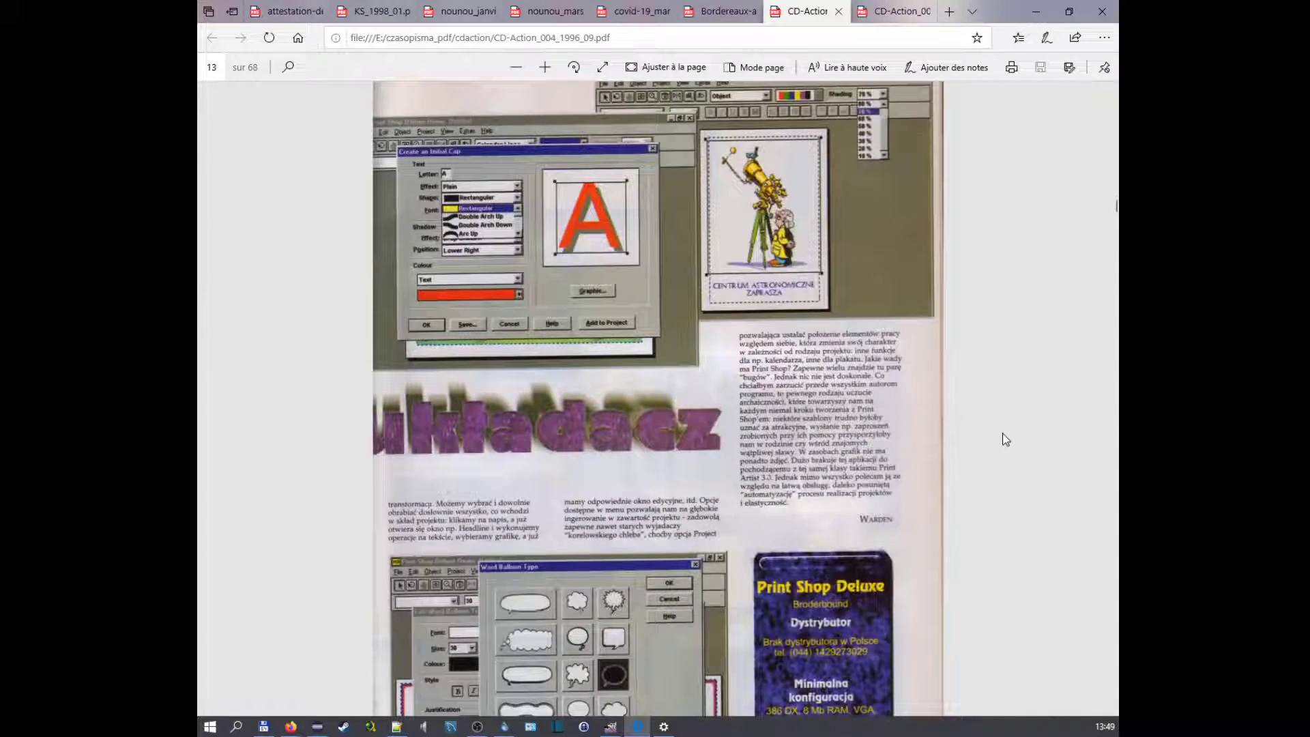
scroll(1005, 438, "down", 4)
scroll(1004, 439, "up", 1)
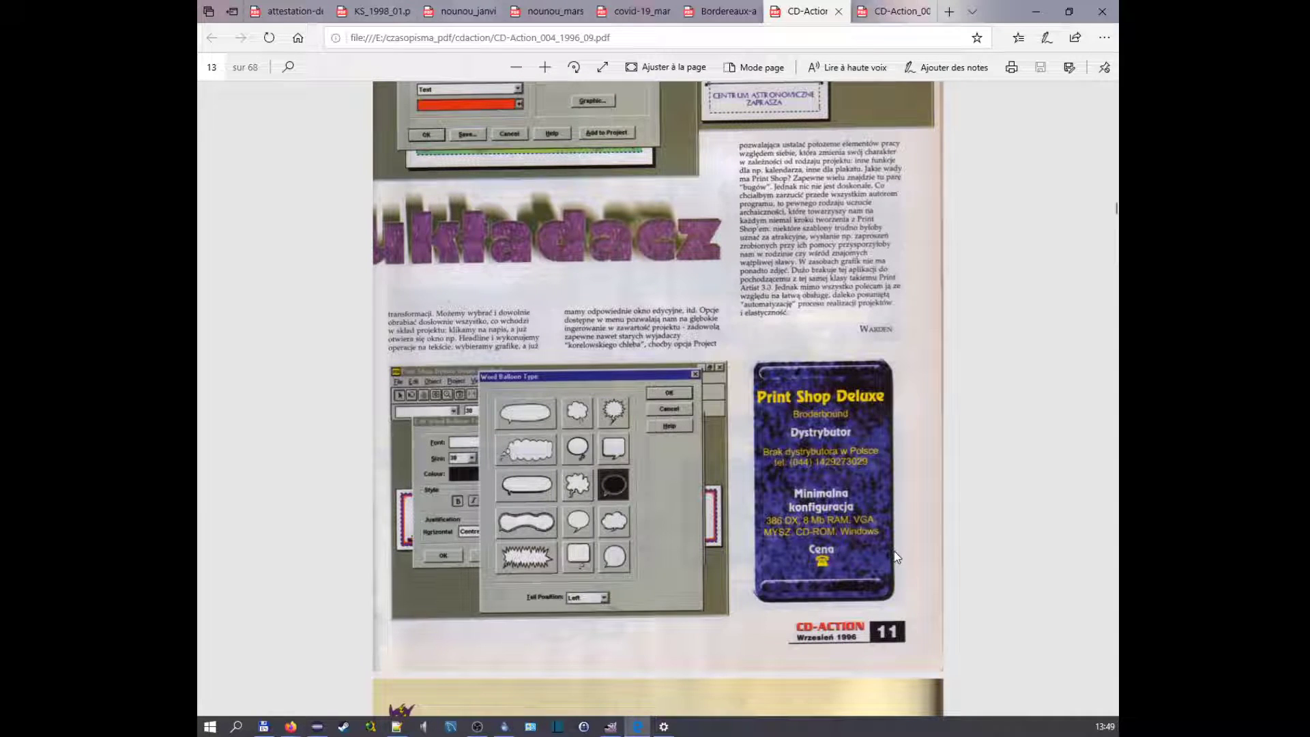
scroll(794, 553, "up", 4)
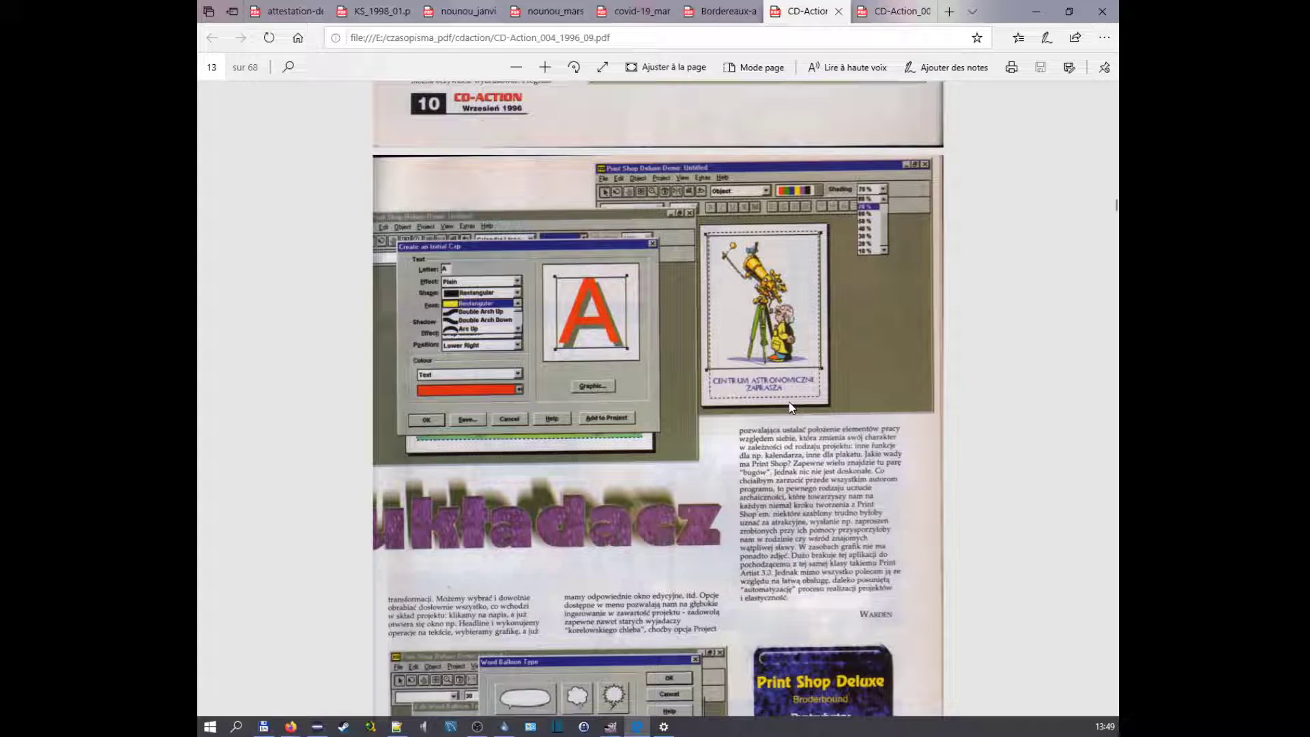
scroll(819, 473, "up", 7)
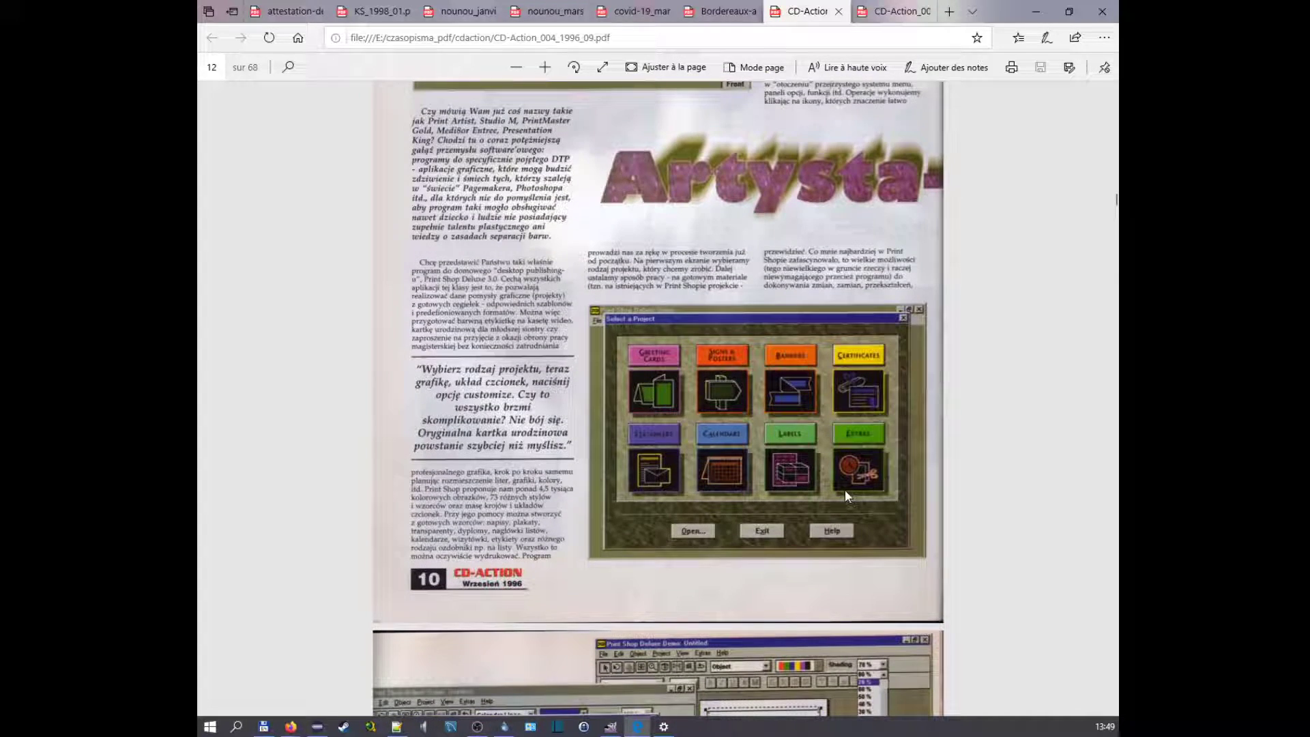
scroll(845, 490, "up", 4)
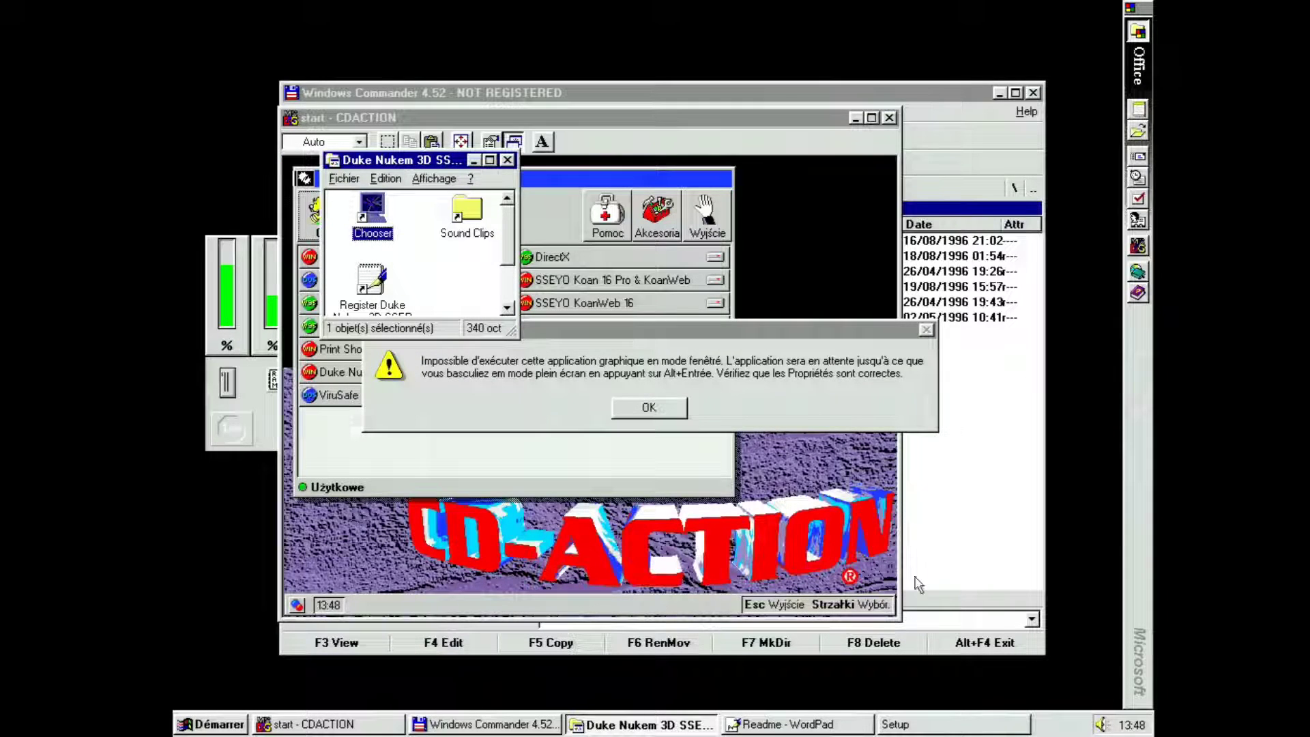
Start the Print Shop Deluxe program installation and choose to install the graphics and ready-made projects onto the hard drive
left_click(779, 375)
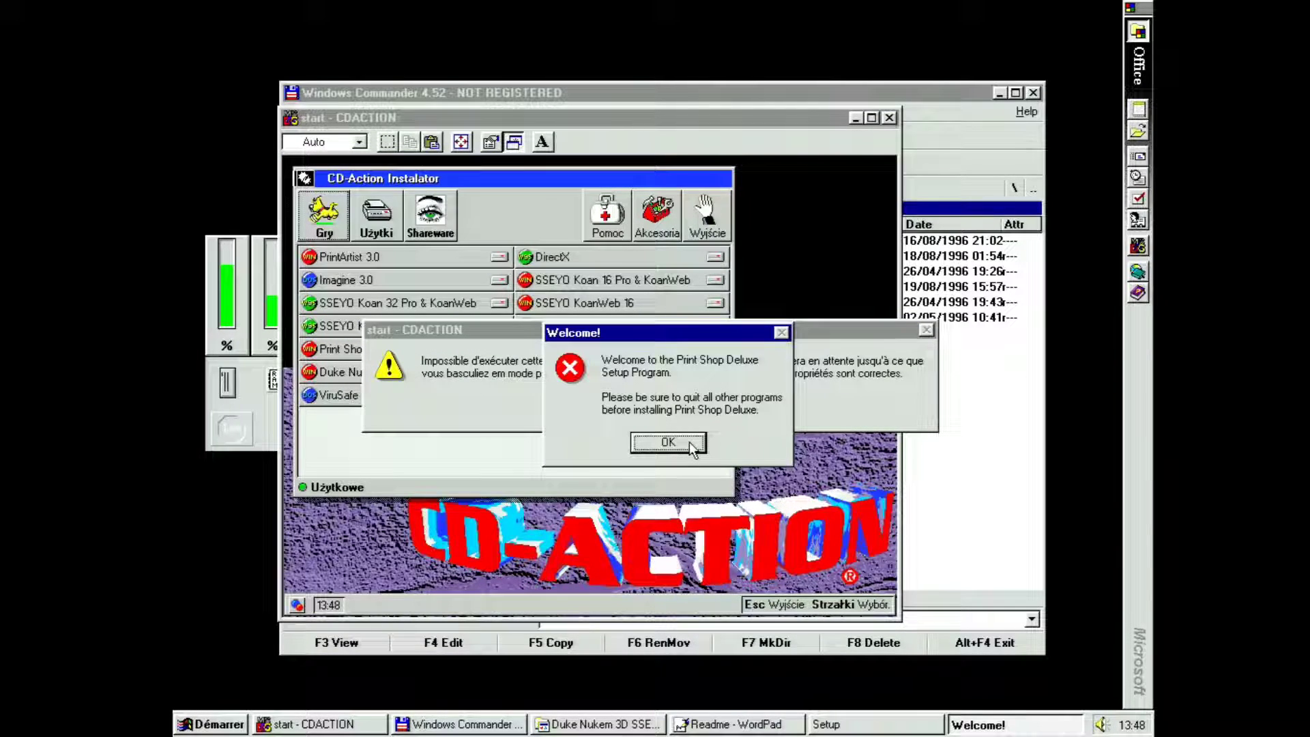
left_click(668, 442)
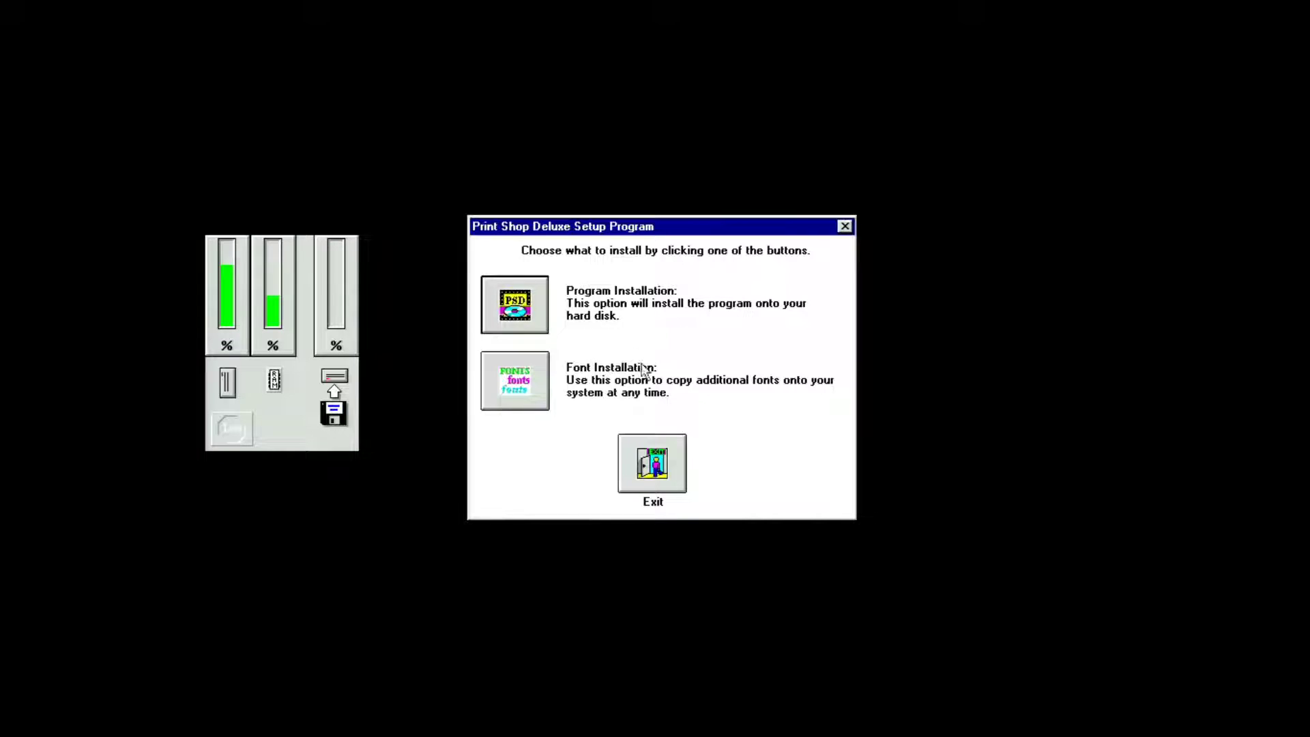
left_click(546, 325)
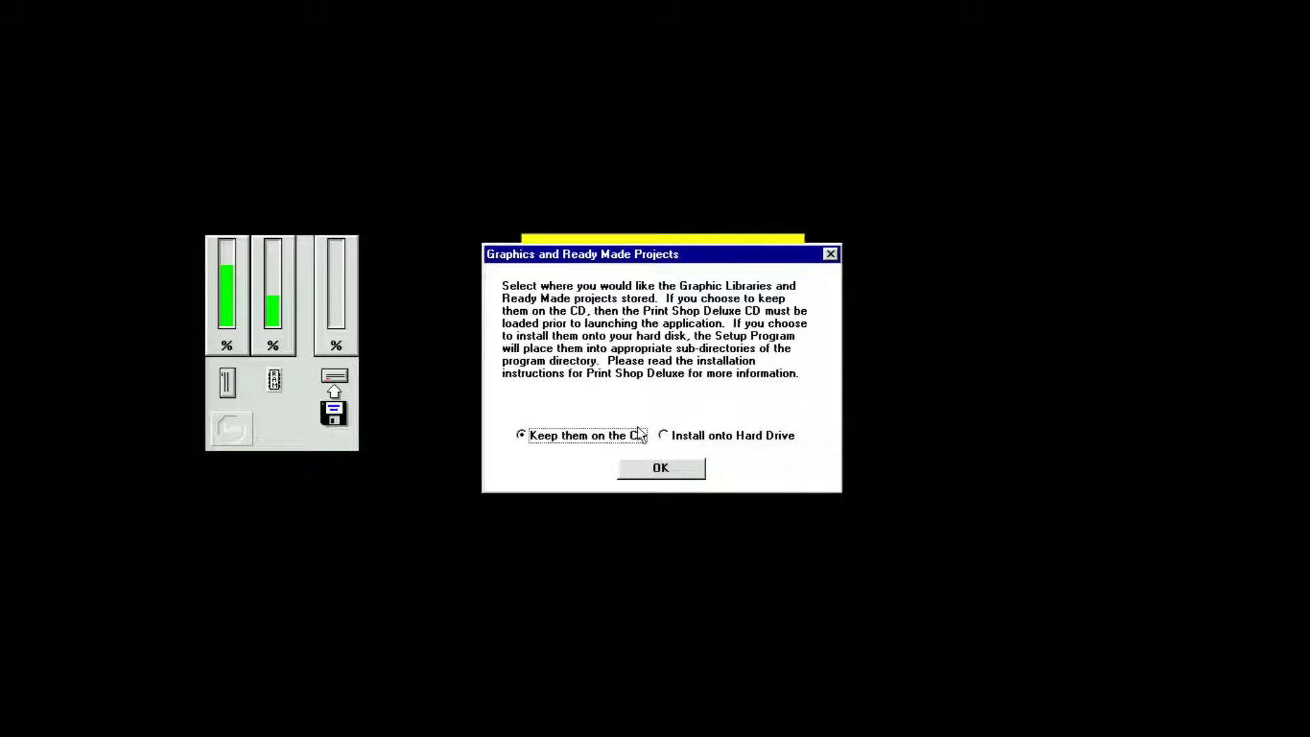
left_click(665, 437)
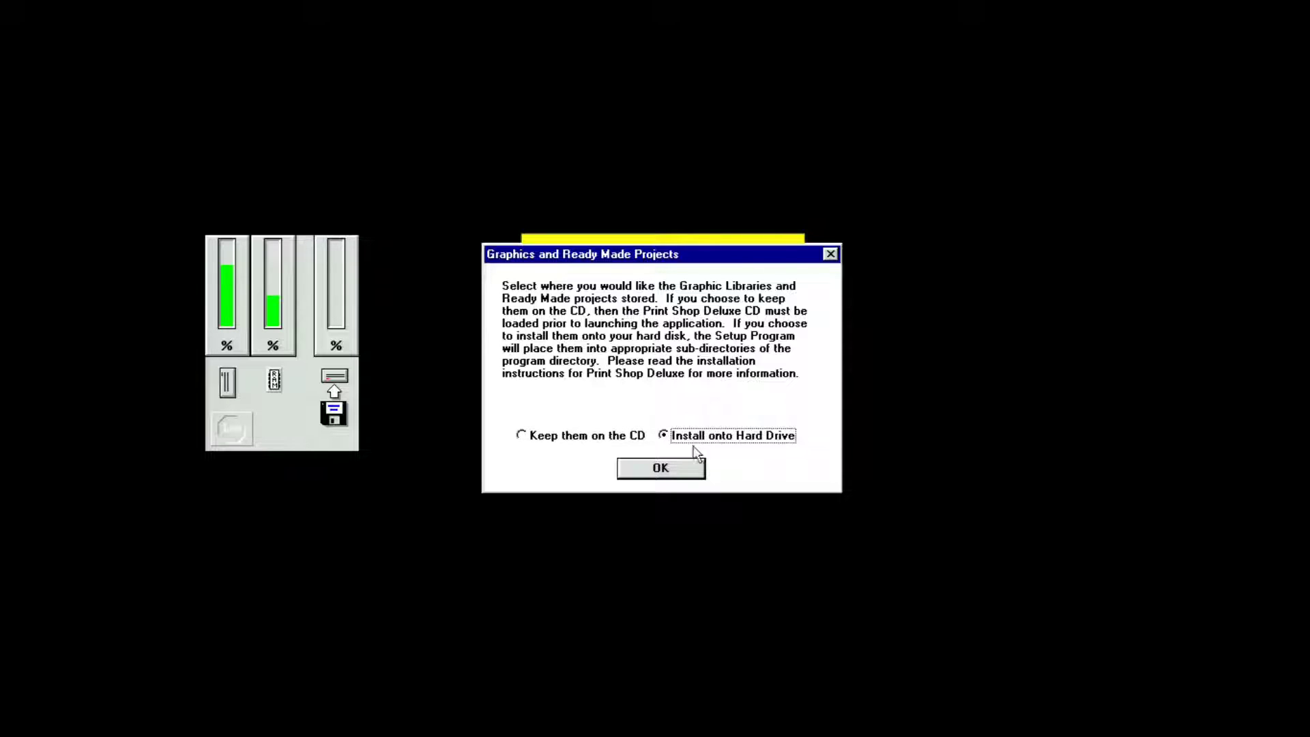
left_click(670, 468)
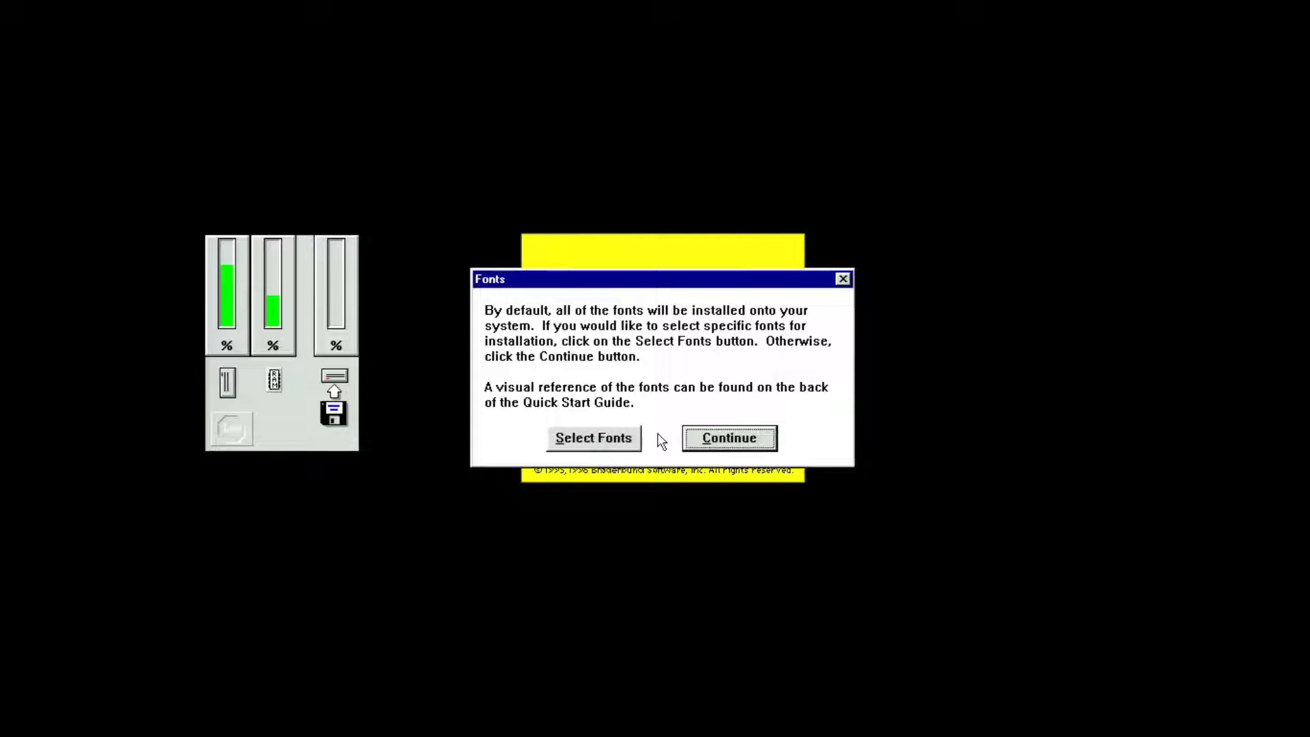
Choose all the available fonts for installation and continue the setup
left_click(624, 439)
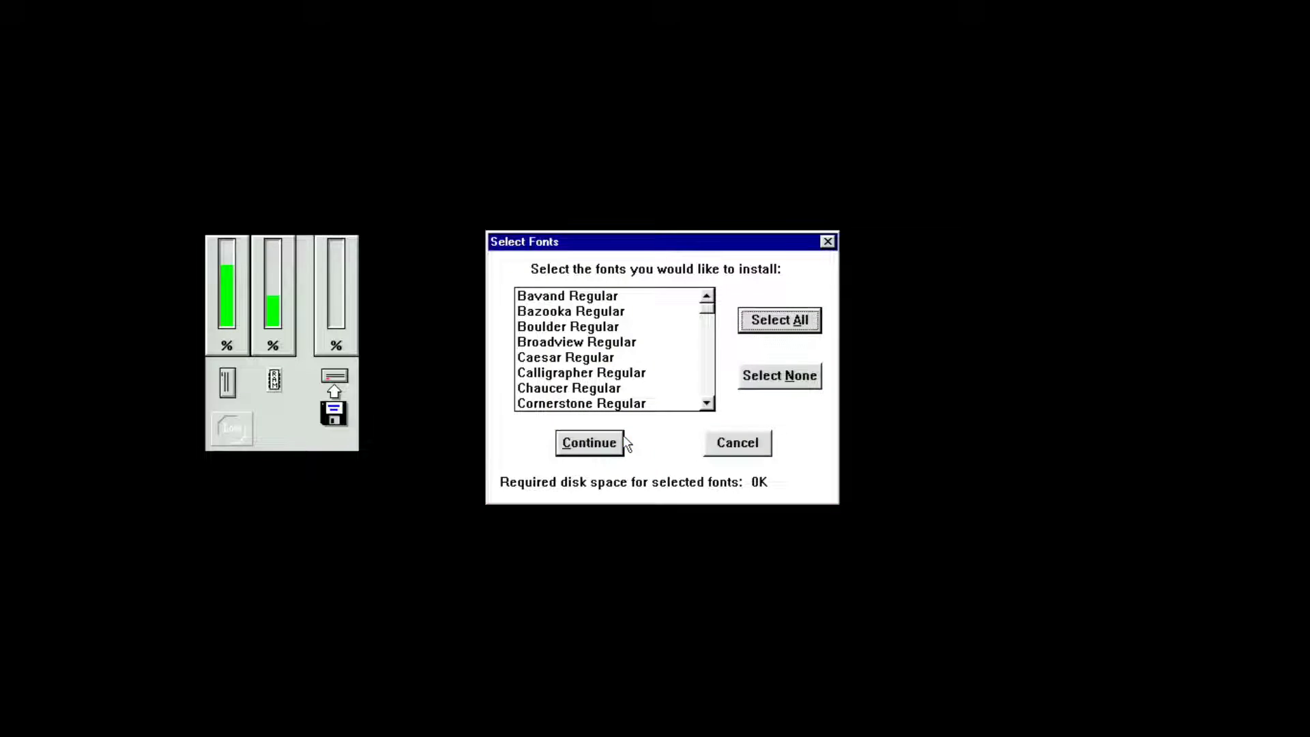
left_click(775, 322)
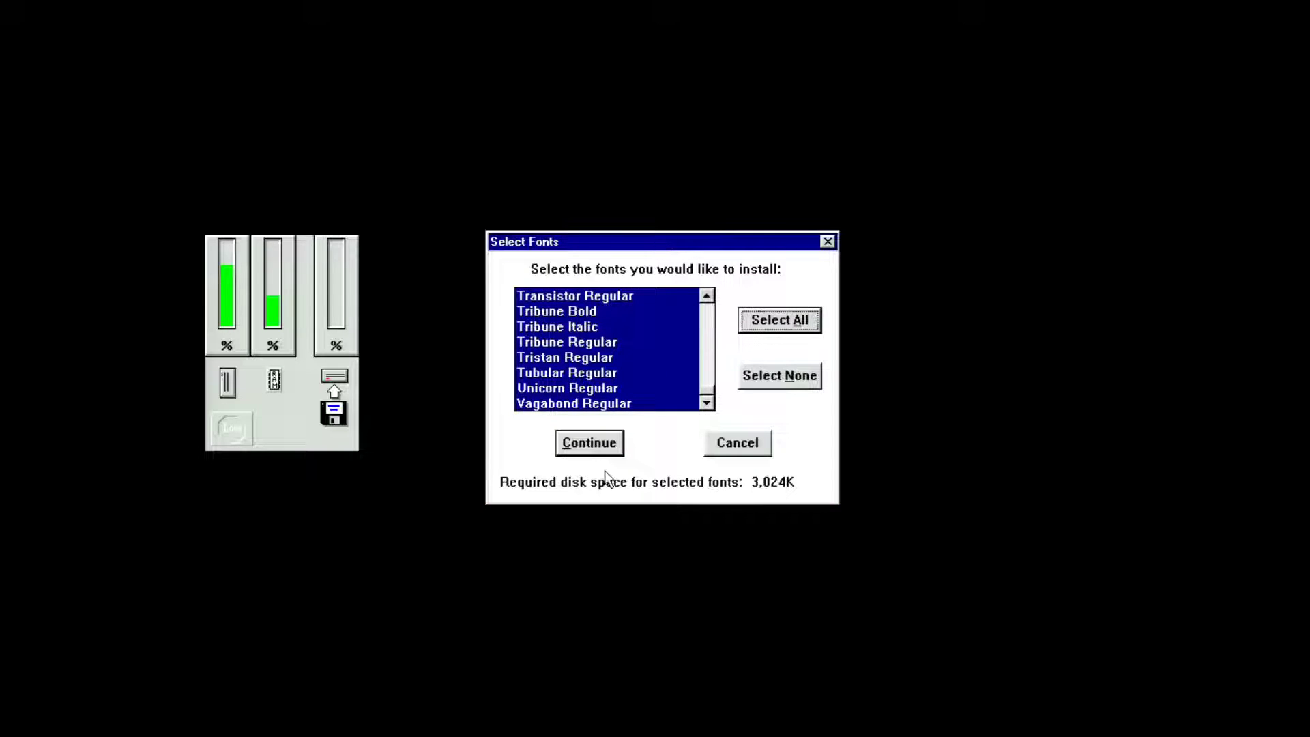
left_click(612, 441)
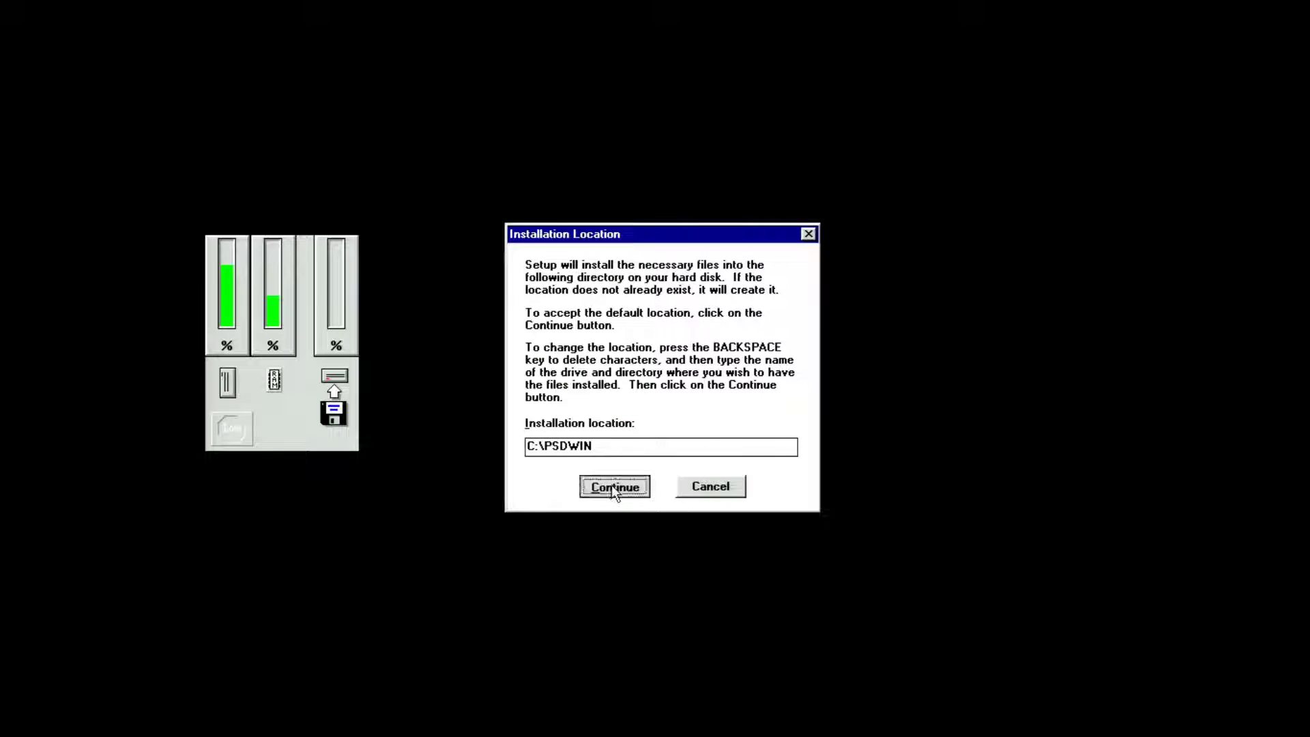
Install into C:\PSDWIN, letting the setup create the directory, and close the completion message
left_click(612, 486)
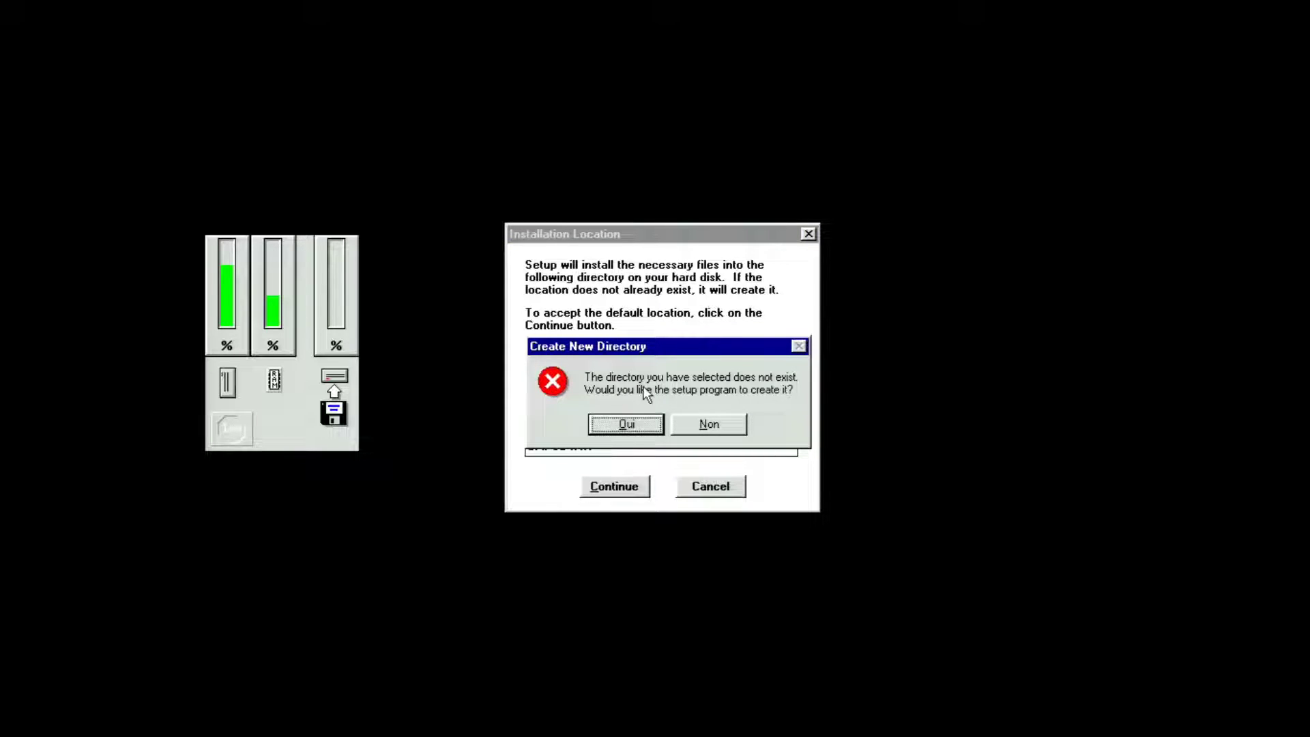
left_click(620, 426)
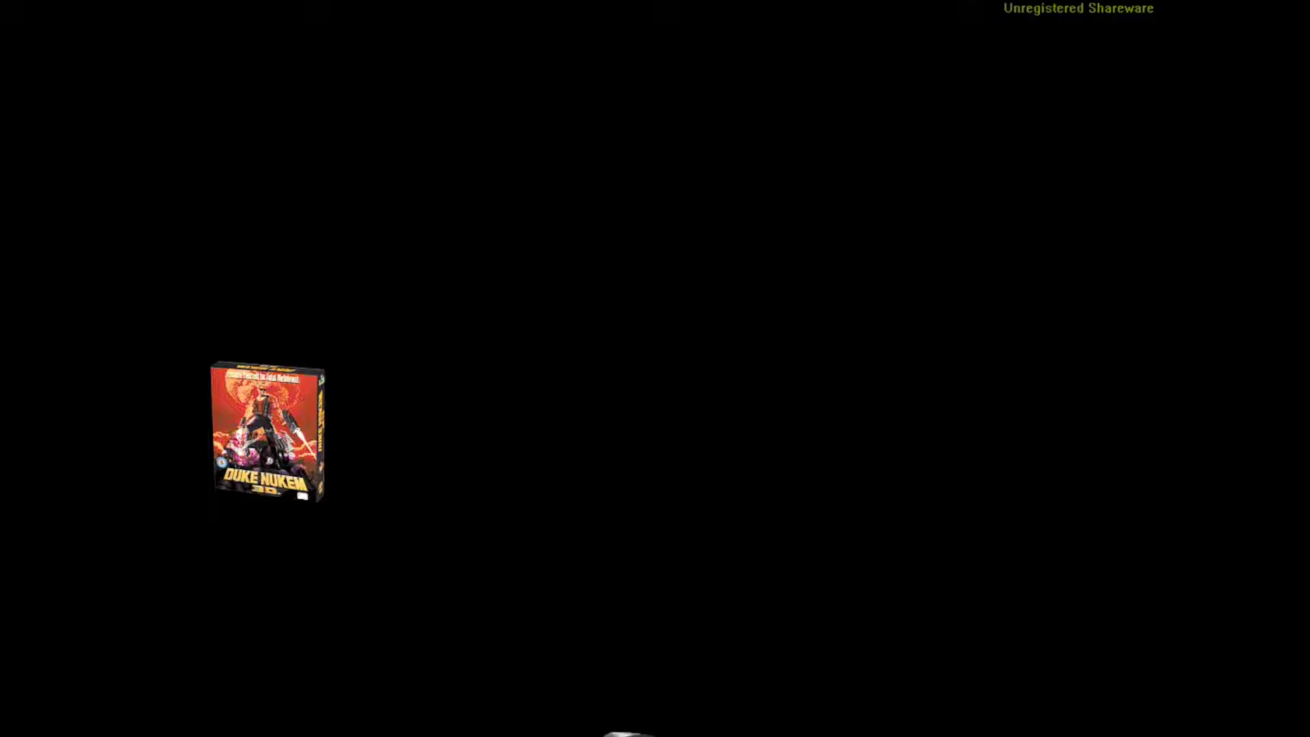
mouse_move(871, 497)
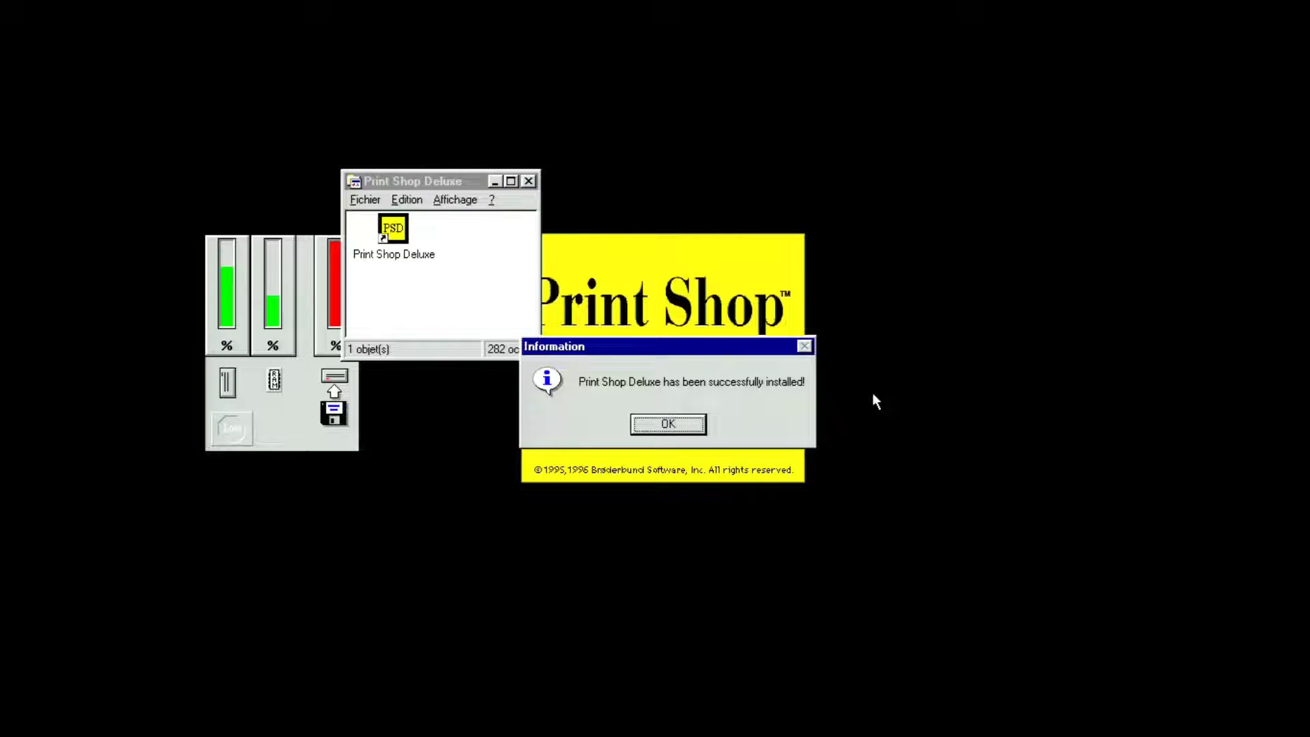
left_click(669, 426)
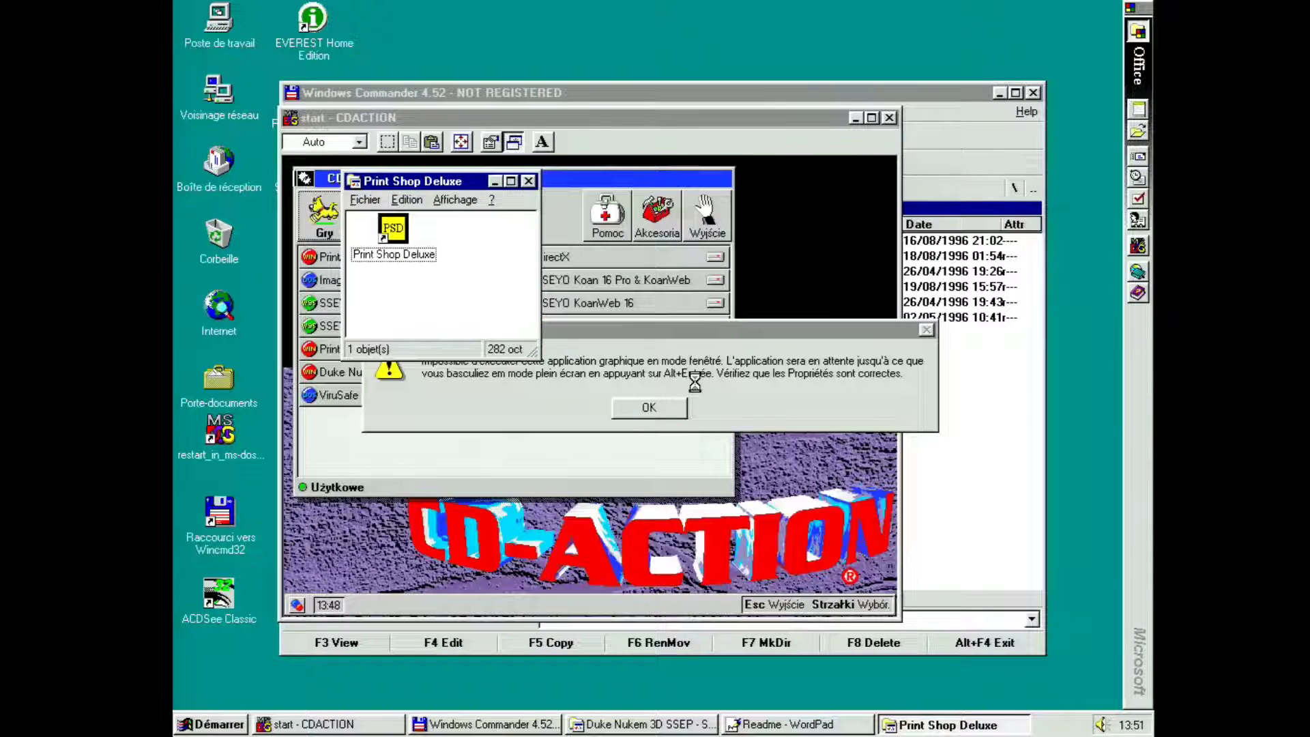
Dismiss the full-screen mode warning and force the CD-Action installer to close
left_click(622, 407)
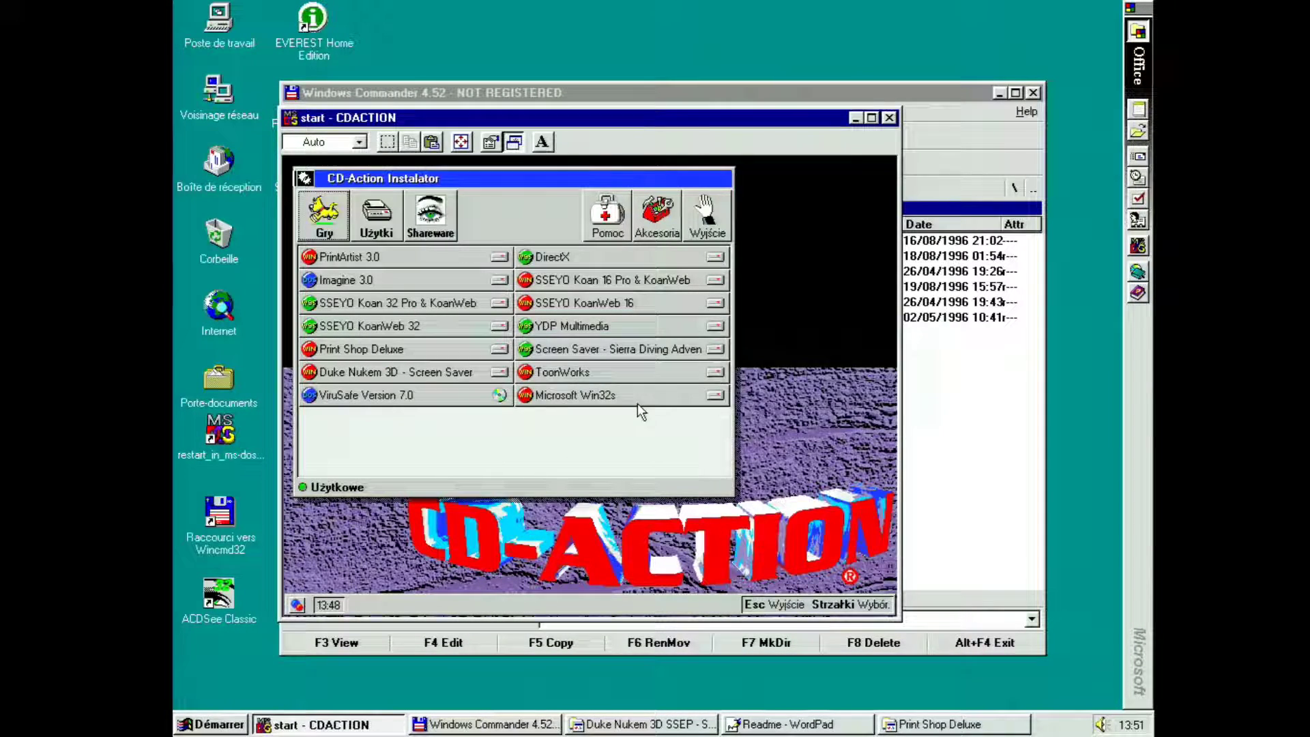
left_click_drag(560, 117, 650, 116)
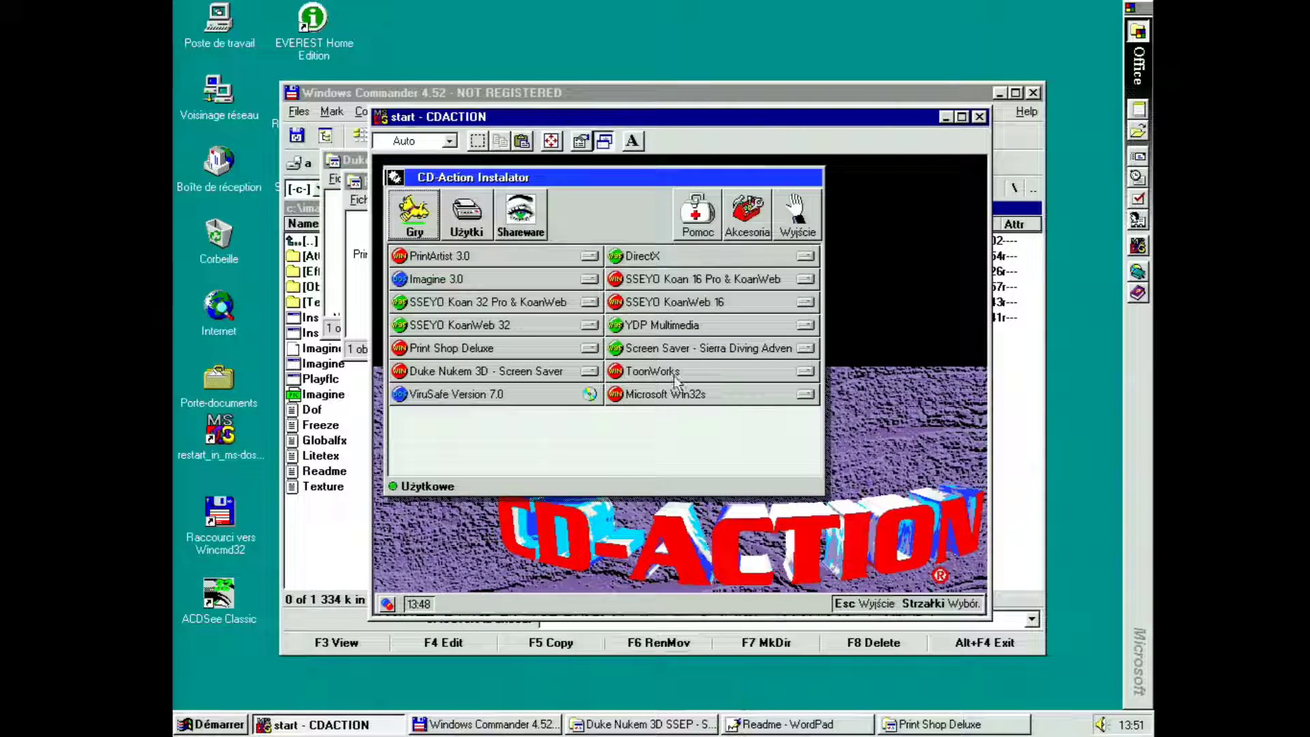
left_click(979, 118)
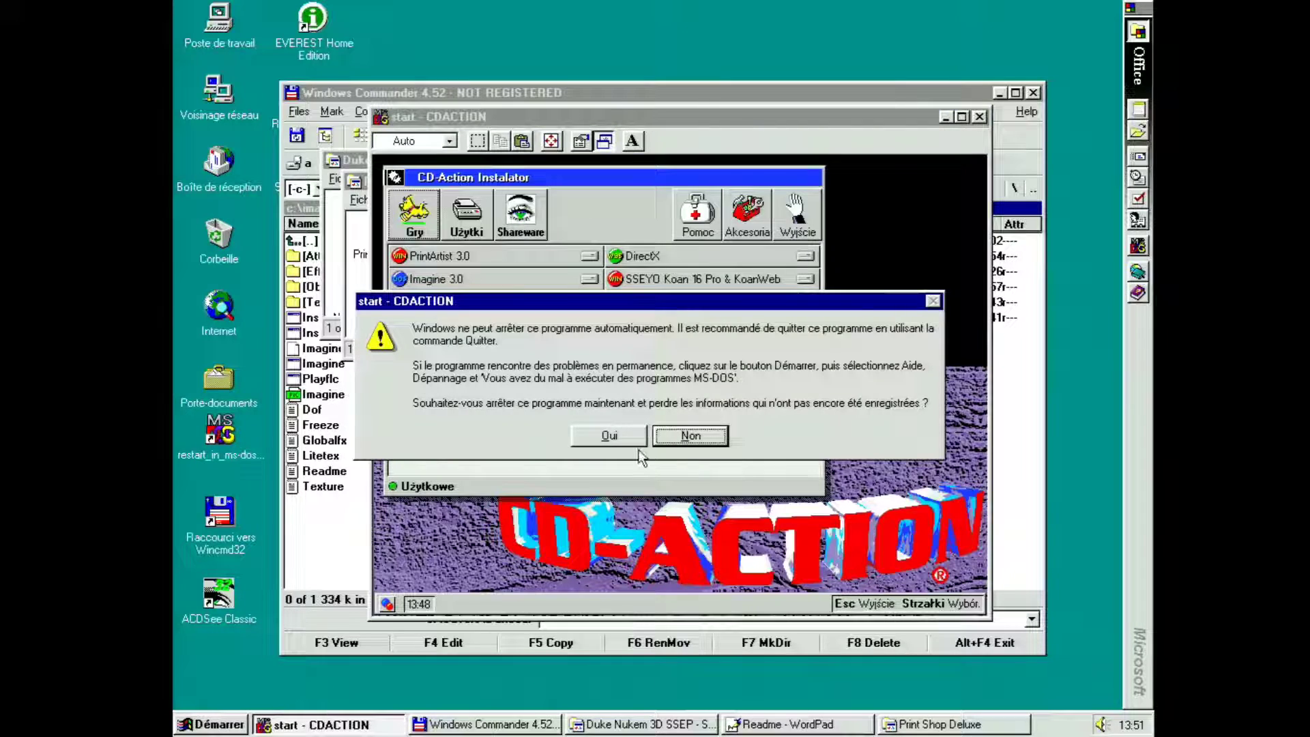
left_click(602, 441)
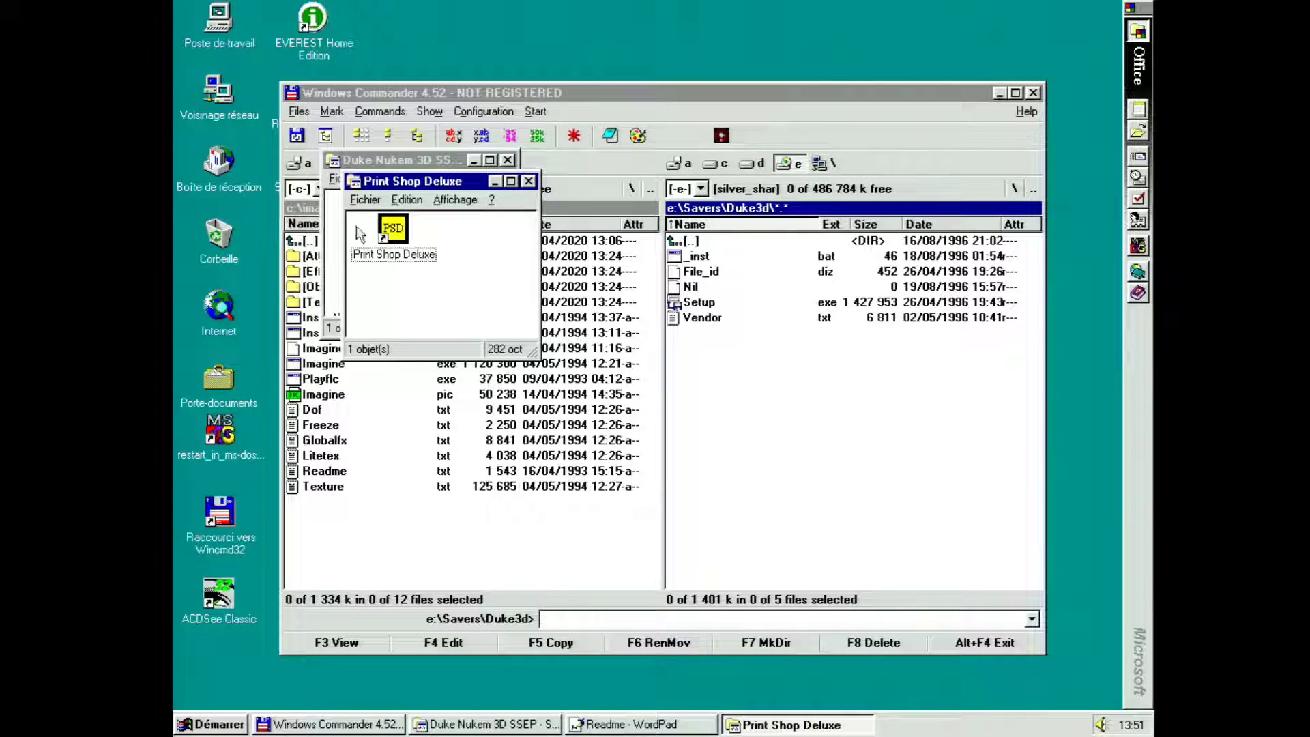
Launch Print Shop Deluxe, confirm the personalisation dialog and dismiss the demo welcome message
left_click(396, 233)
double_click(396, 233)
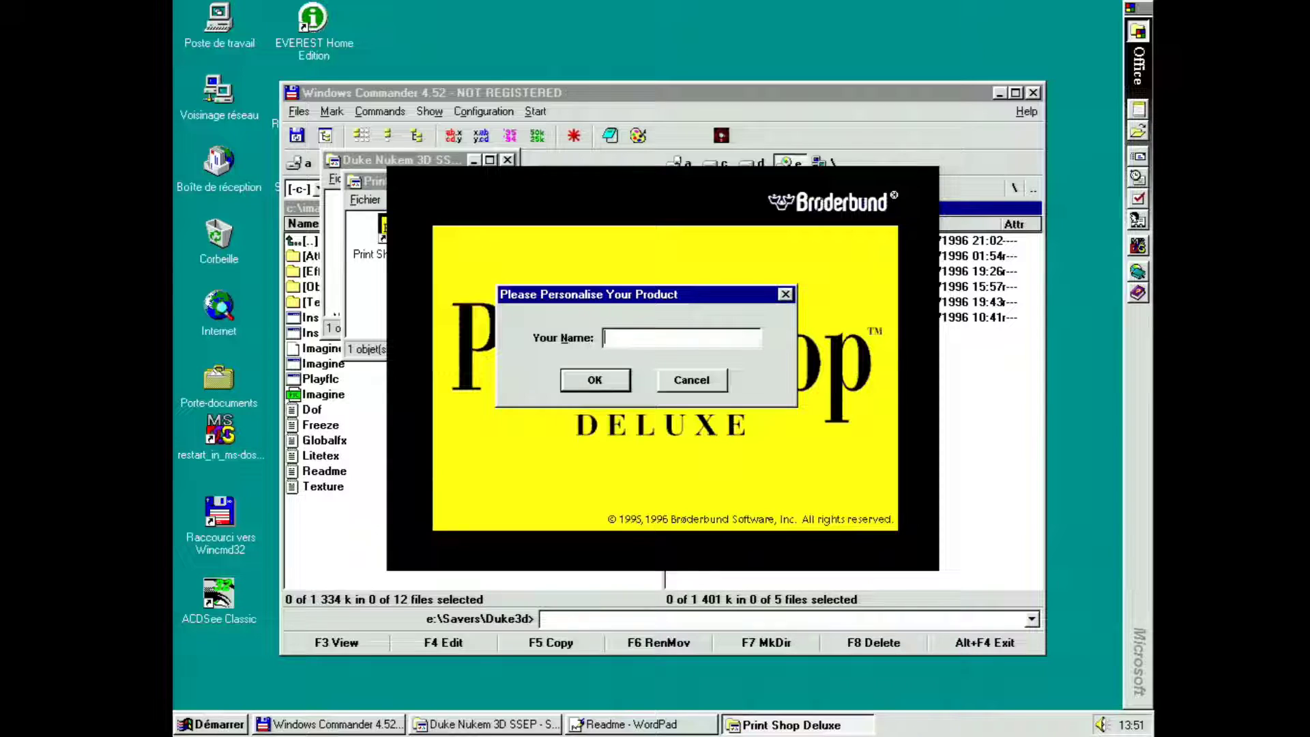
key("Return")
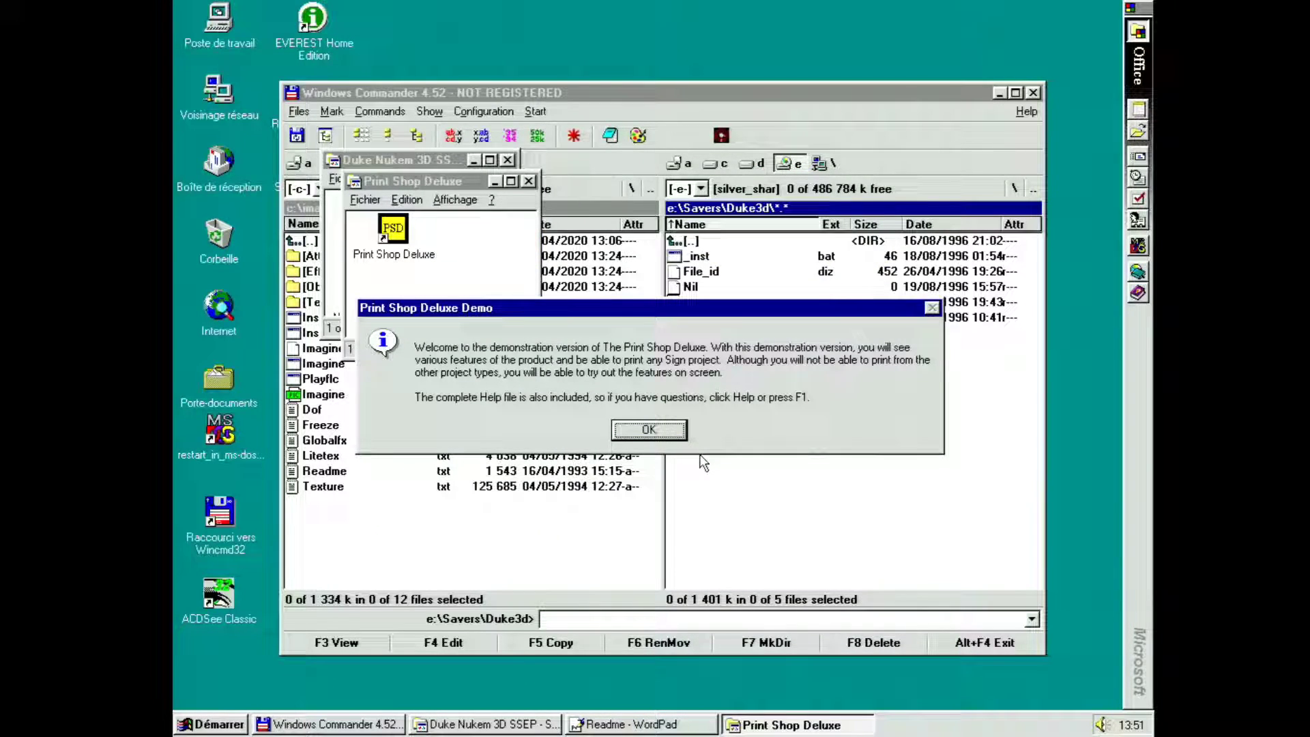
left_click(657, 432)
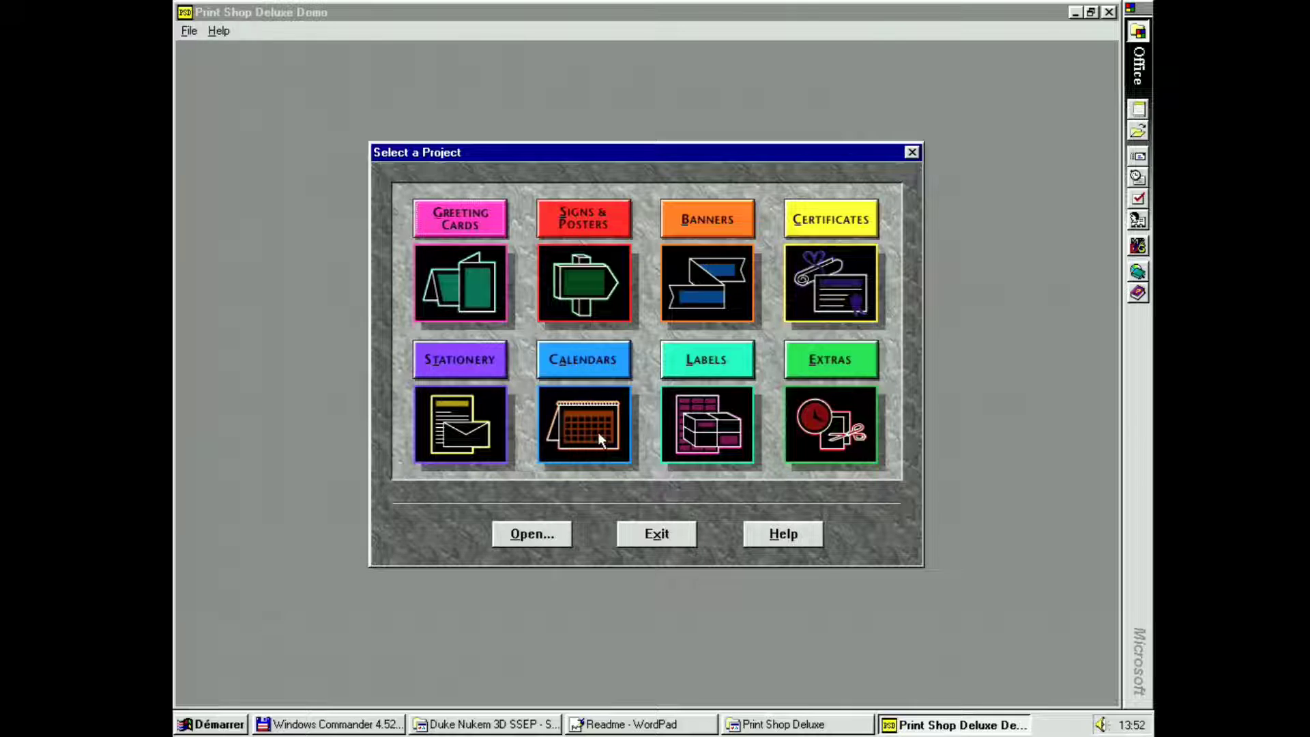
Start a ready-made monthly calendar project for April 2020
left_click(595, 374)
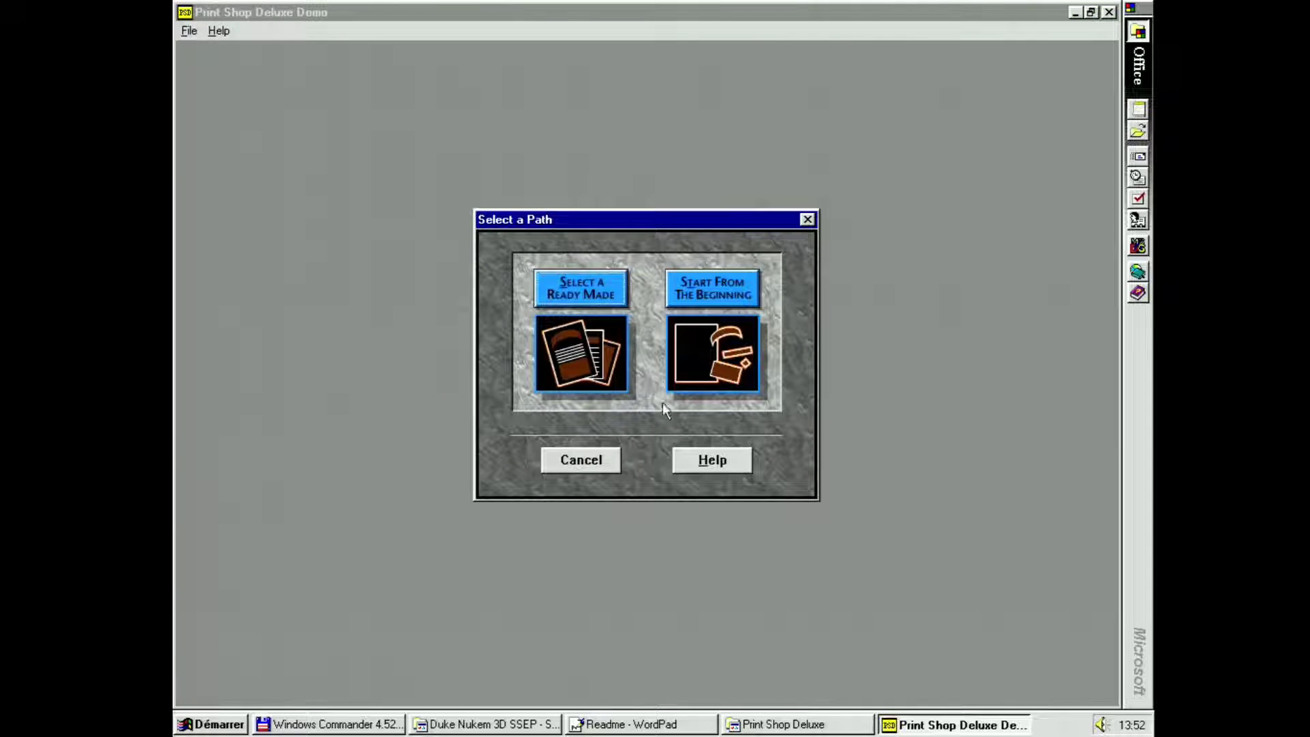
left_click(608, 296)
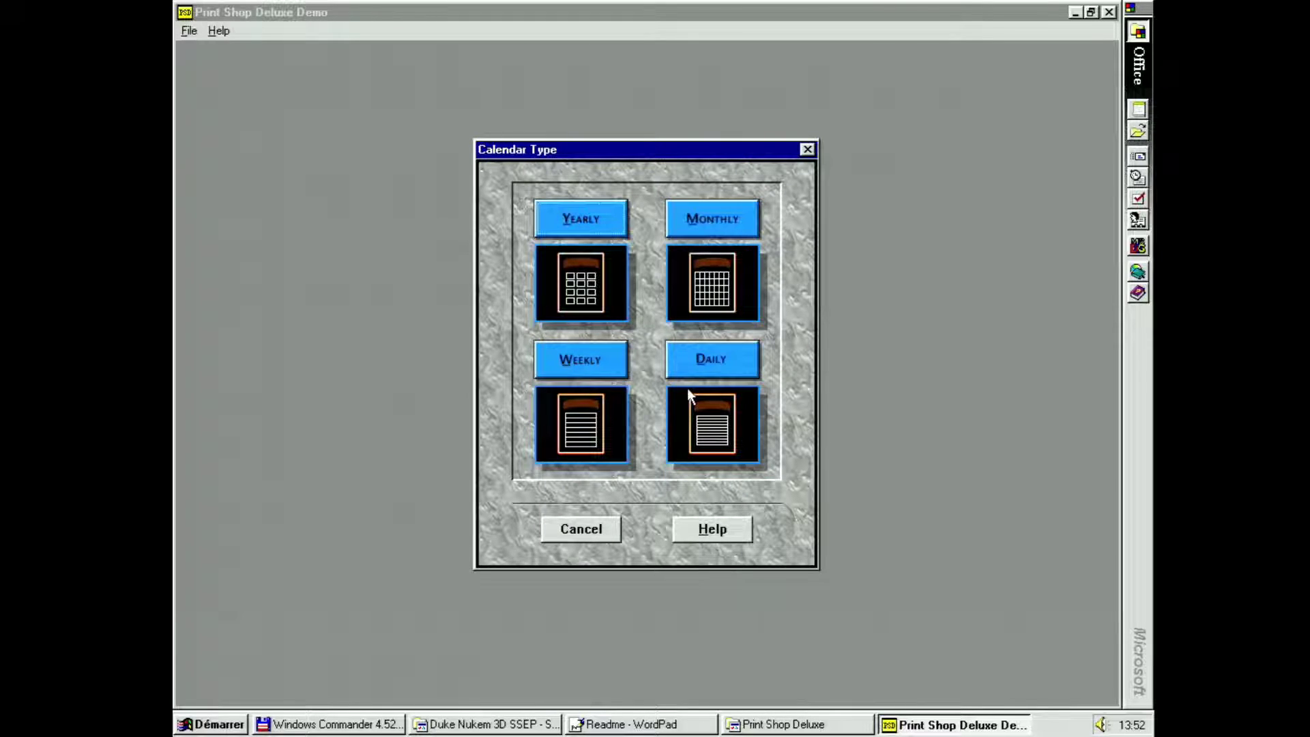
left_click(702, 222)
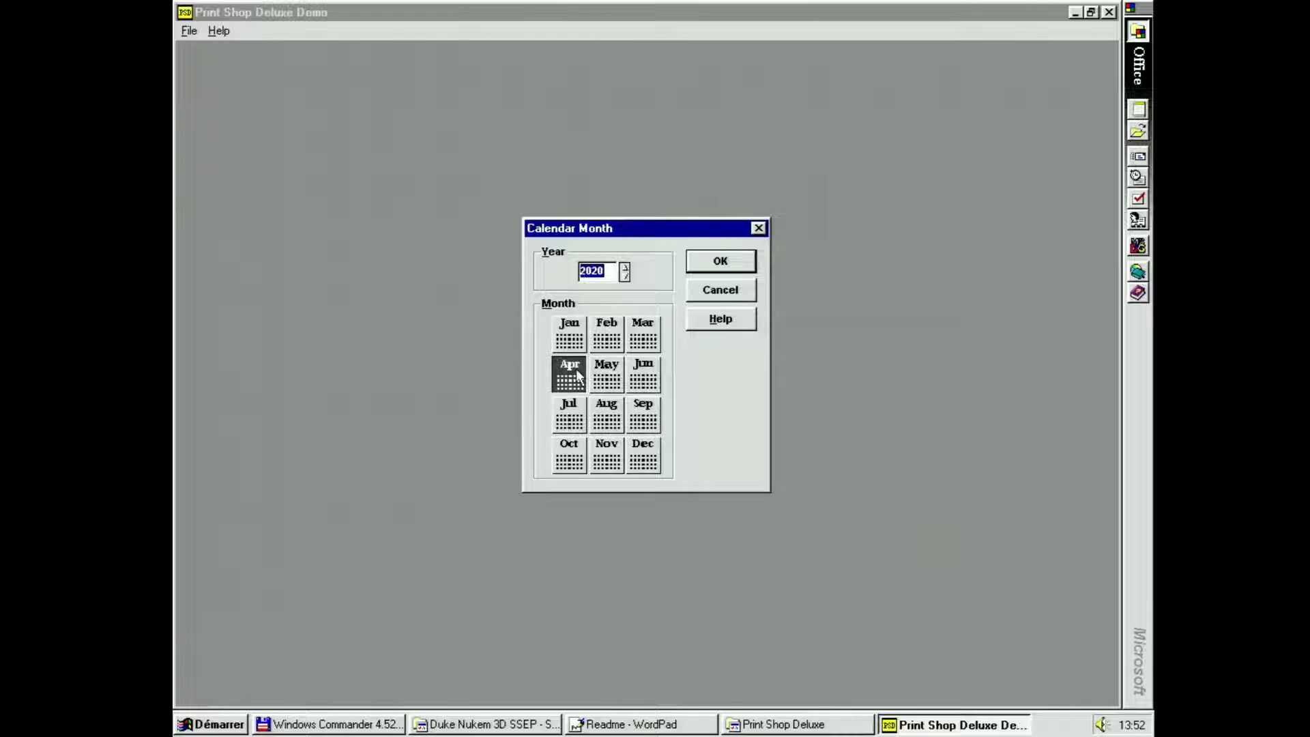
left_click(711, 264)
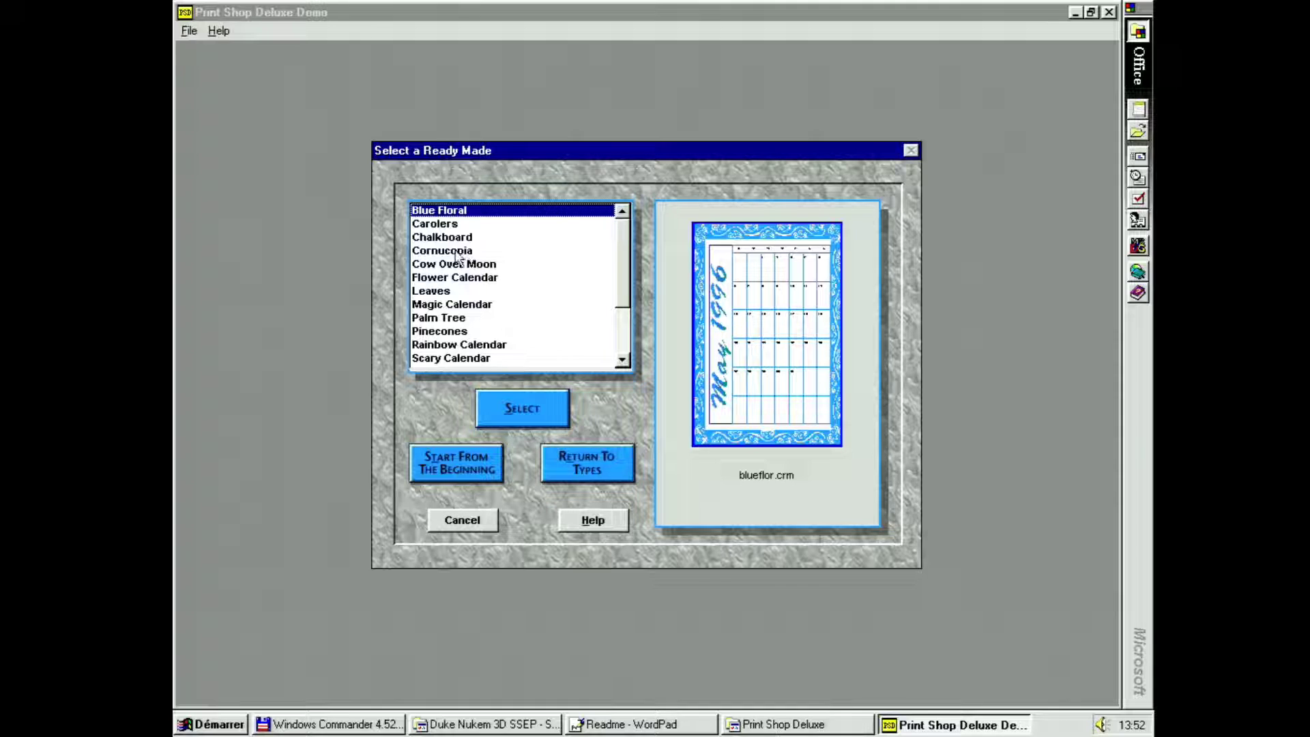
Preview the Chalkboard, Carolers and Blue Floral designs, then create the calendar from the Palm Tree design
left_click(471, 239)
left_click(474, 228)
left_click(477, 213)
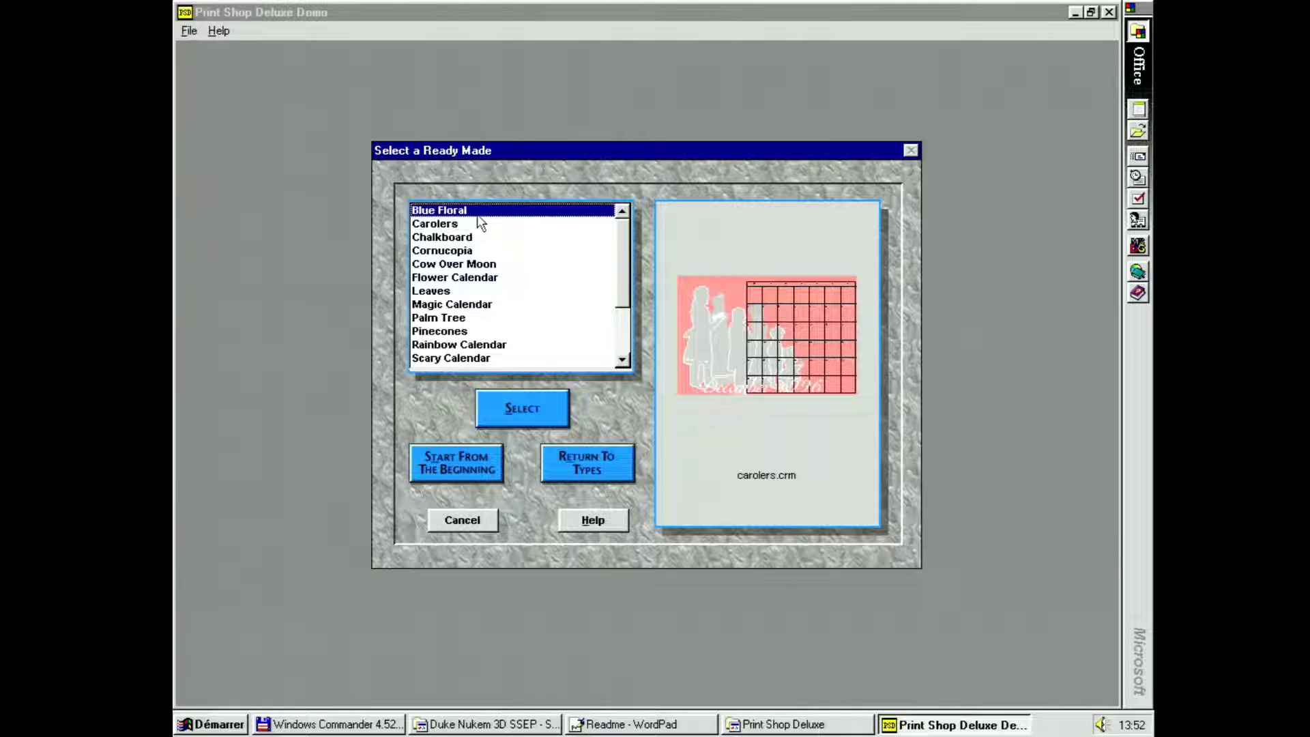
left_click(467, 318)
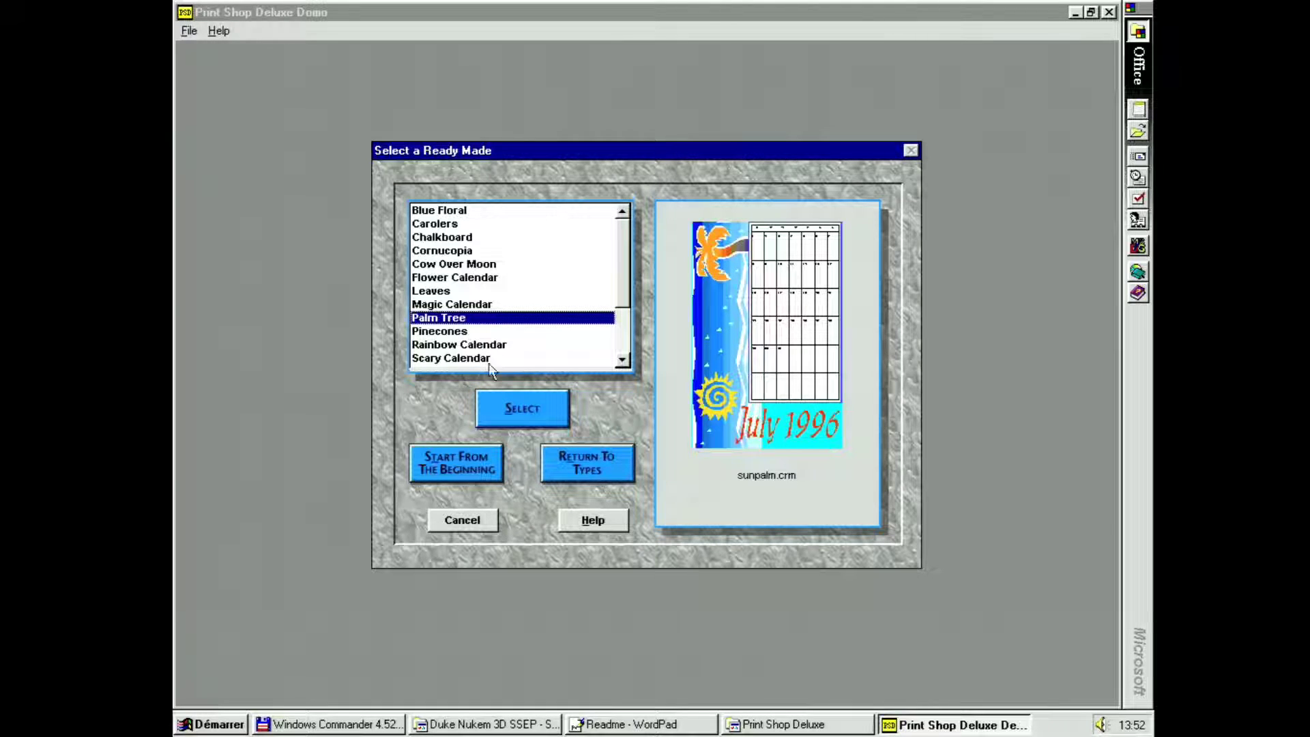
left_click(534, 400)
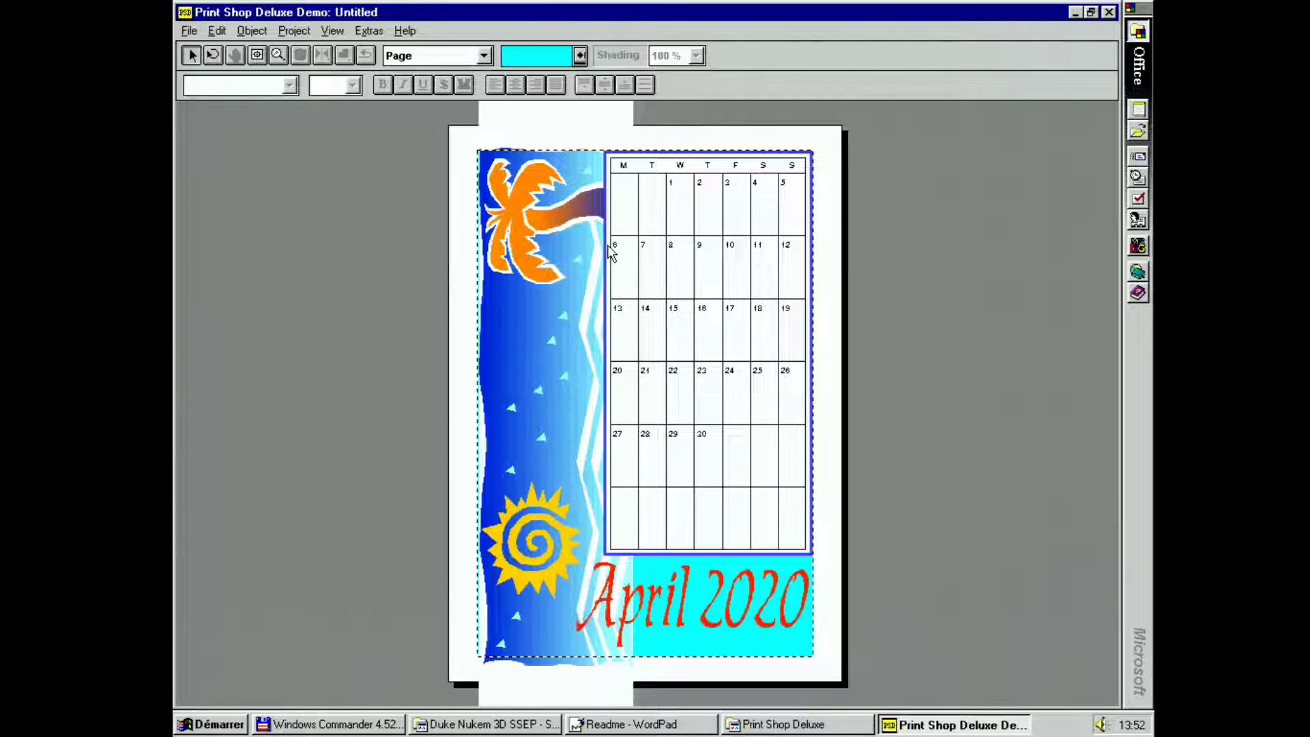
left_click(610, 251)
left_click(859, 468)
left_click(556, 359)
left_click(556, 359)
left_click(526, 156)
left_click(538, 227)
left_click(543, 228)
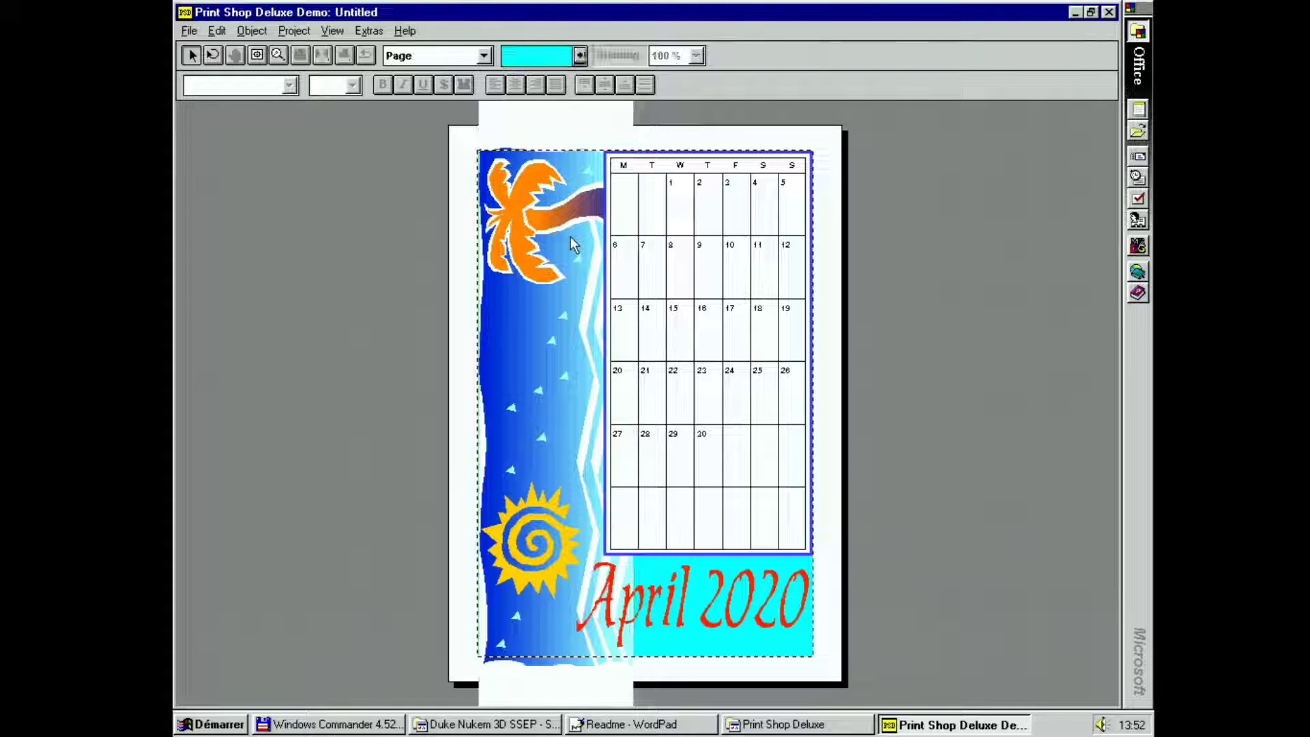
Change the calendar's page background colour to purple
left_click(579, 55)
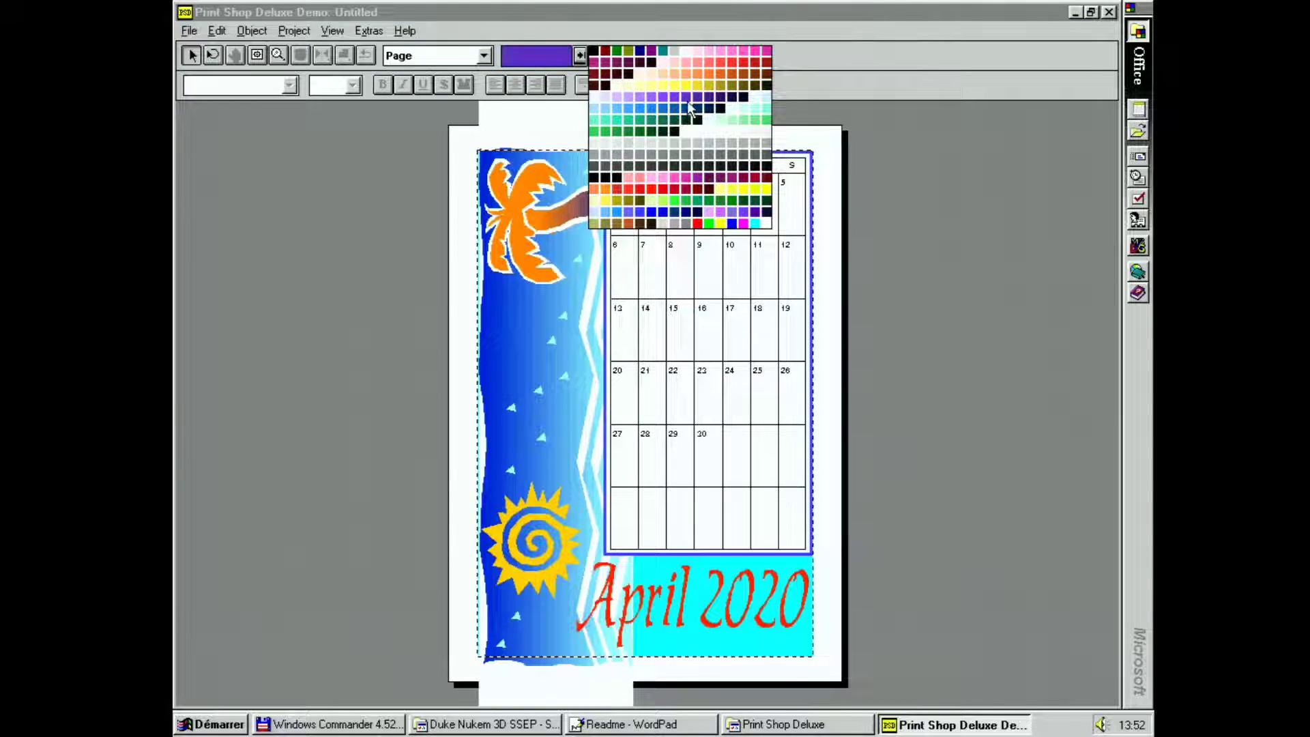
left_click(688, 104)
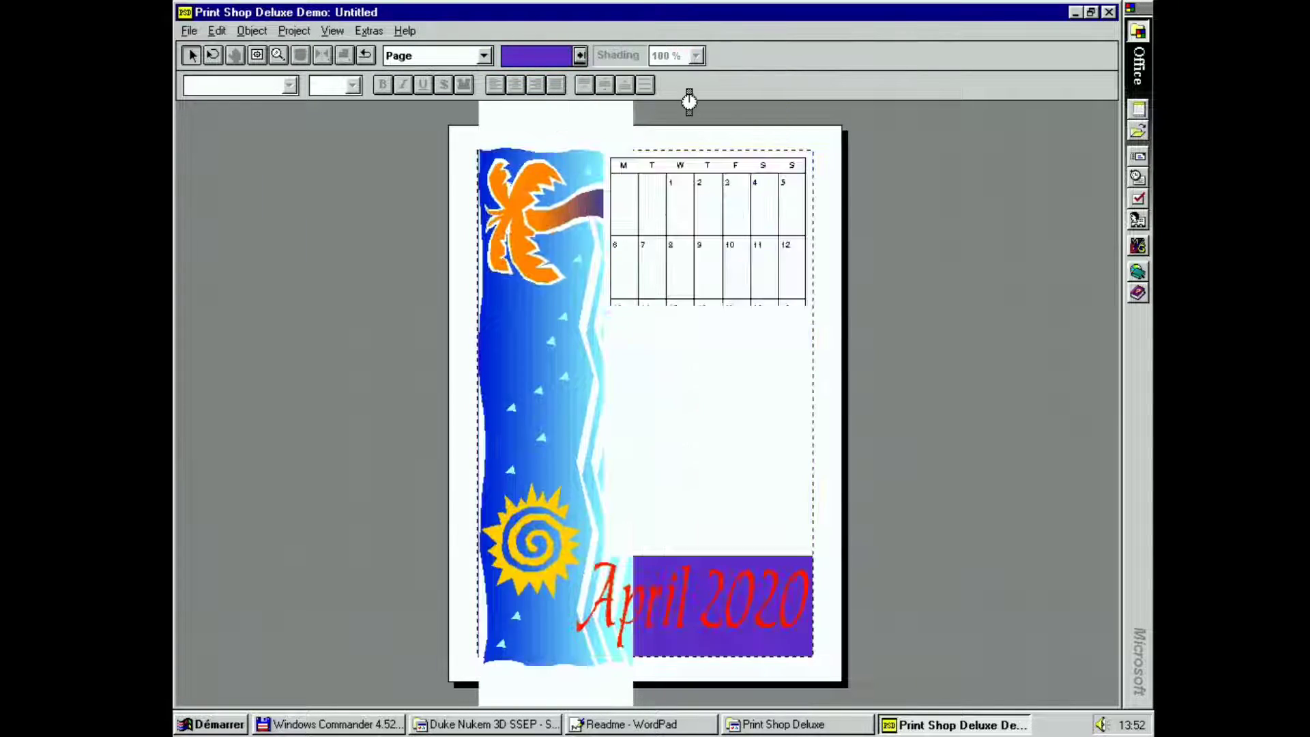
Try 60 % shading on the palm-tree artwork, then set its shading to 70 %
left_click(524, 614)
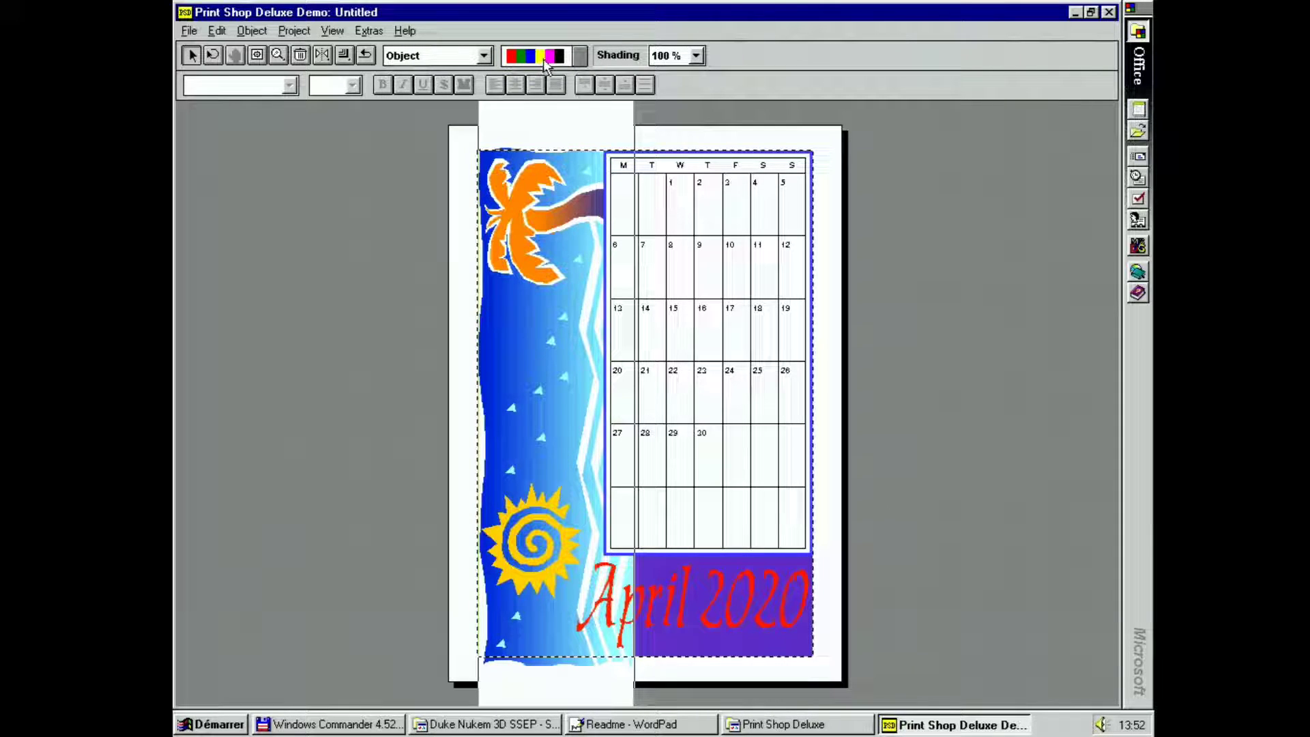
left_click(696, 56)
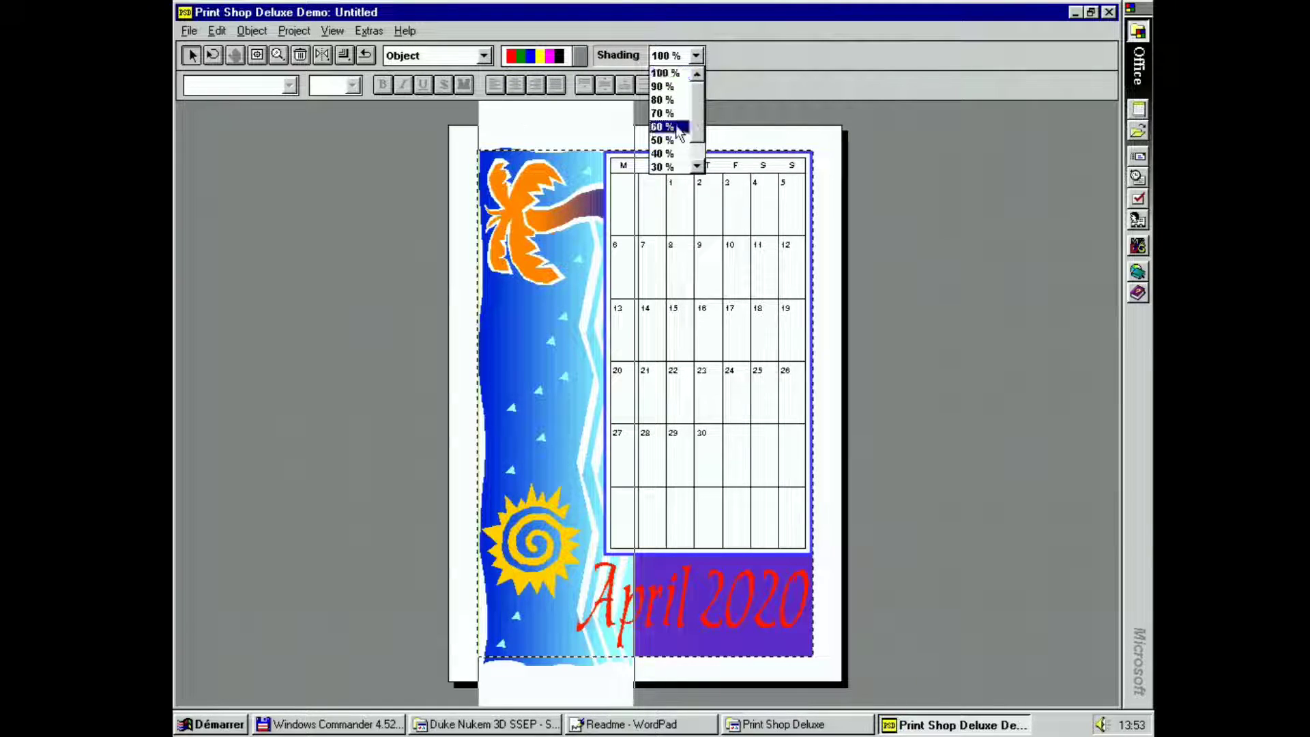
left_click(672, 127)
left_click(696, 56)
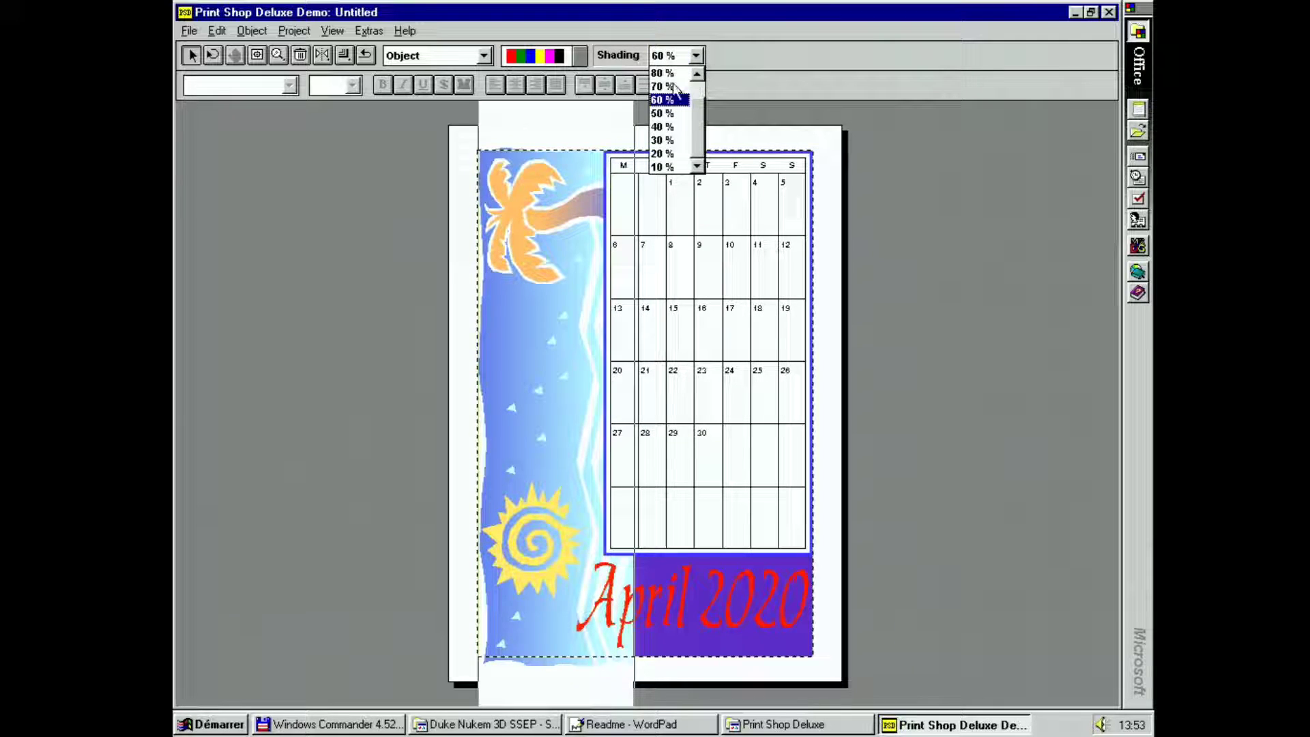
left_click(673, 82)
left_click(189, 31)
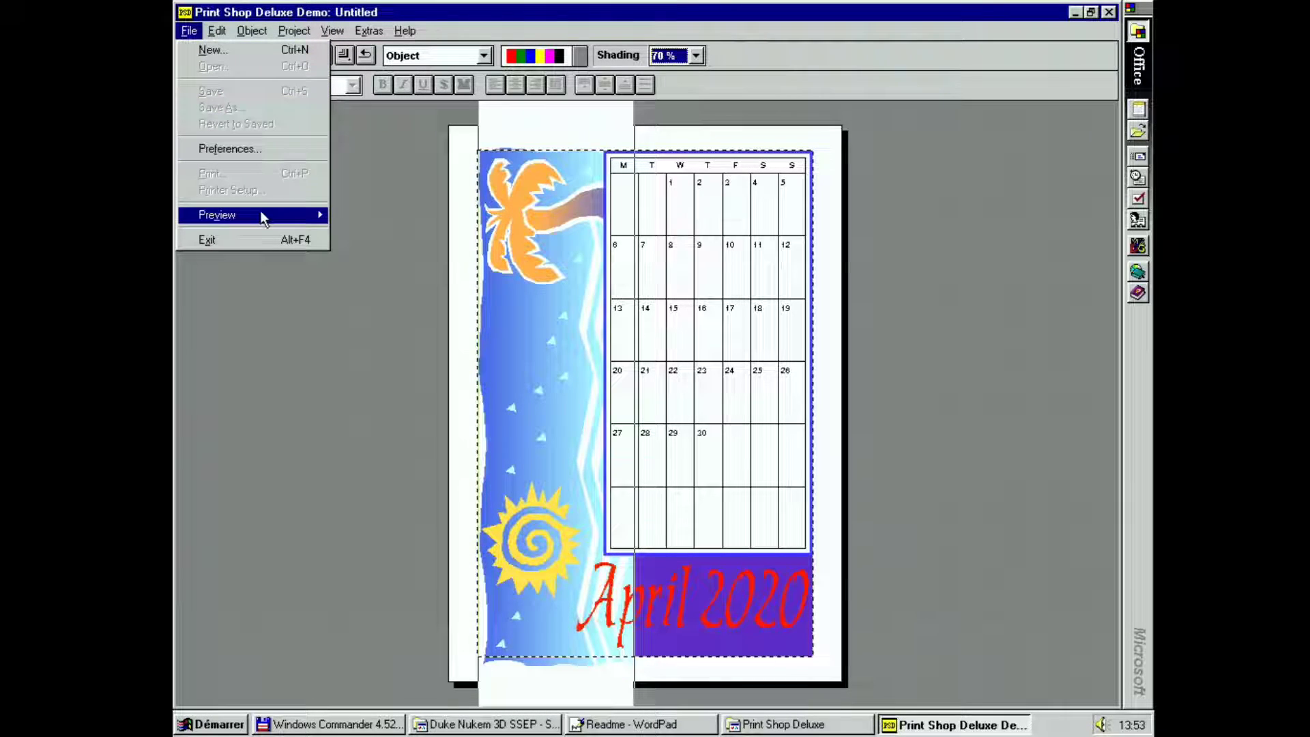
mouse_move(264, 216)
left_click(387, 182)
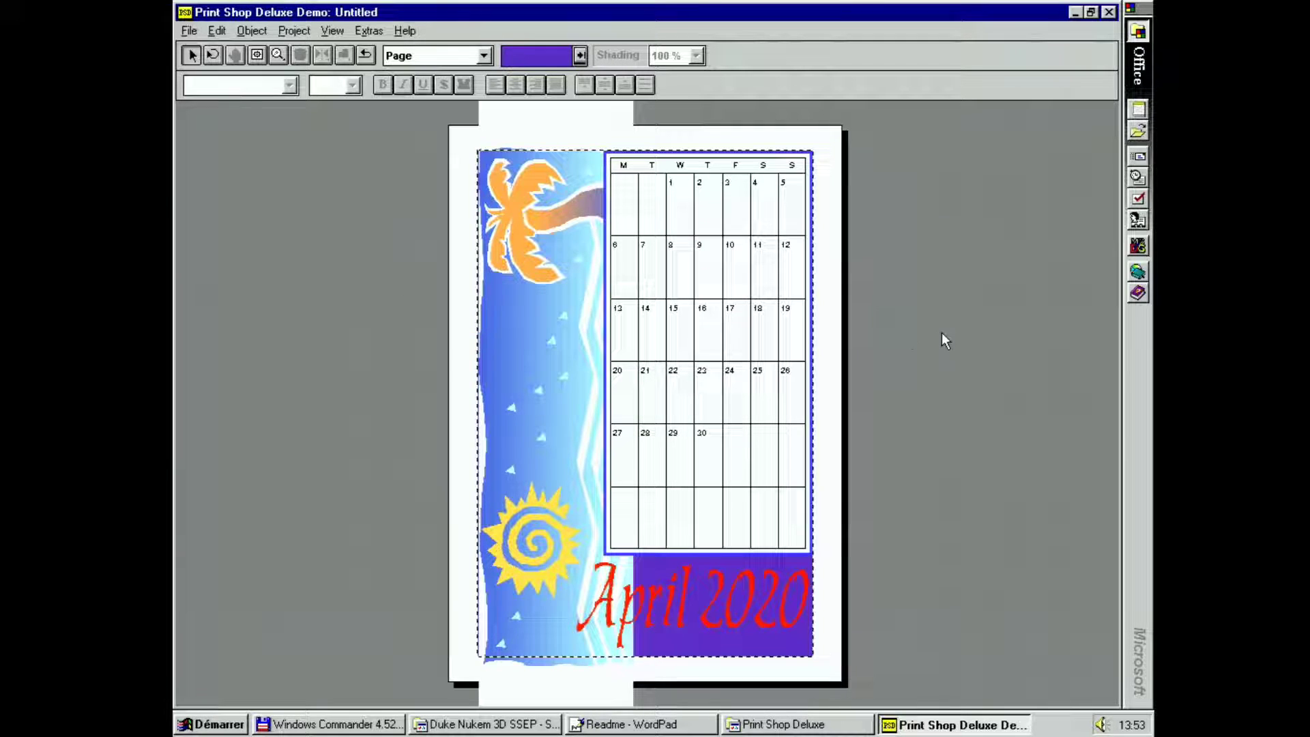
Add a headline reading "test" over the palm tree and calendar, and enlarge it across the lower half of the page
left_click(295, 31)
mouse_move(263, 50)
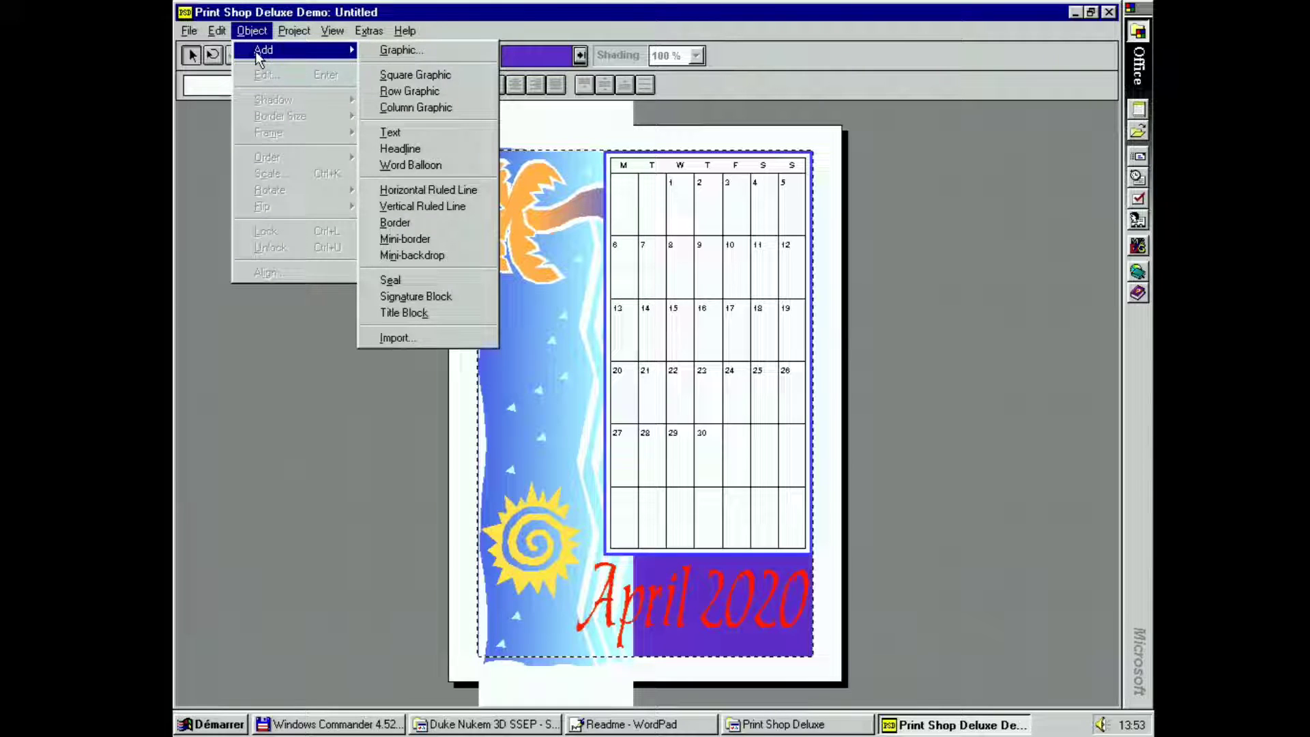
left_click(437, 152)
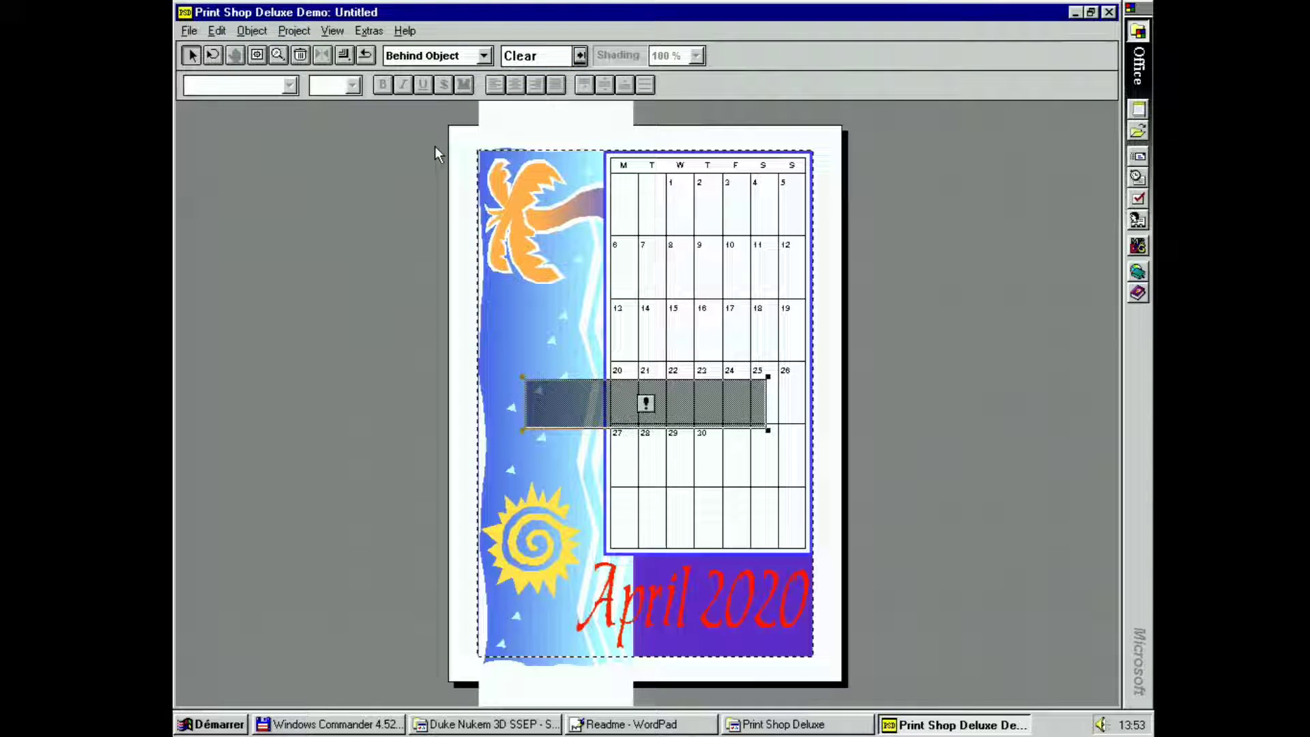
left_click_drag(659, 407, 609, 225)
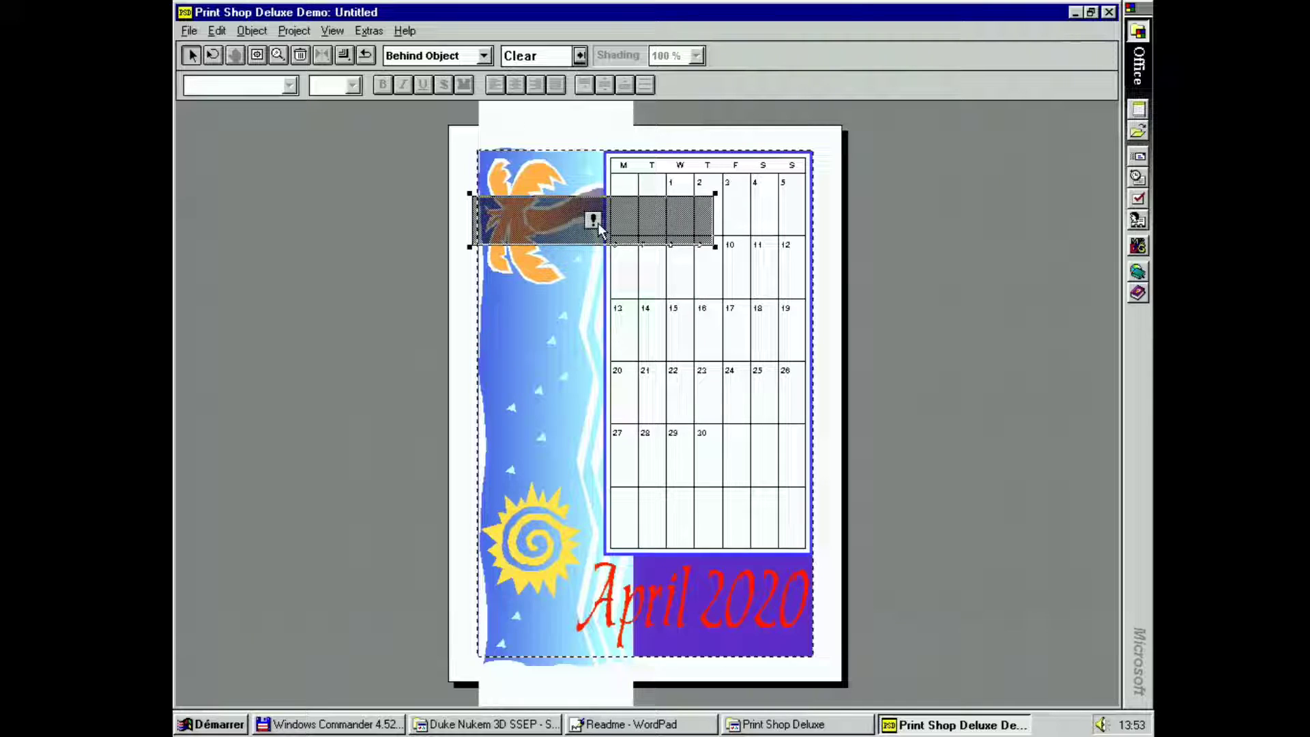
double_click(597, 225)
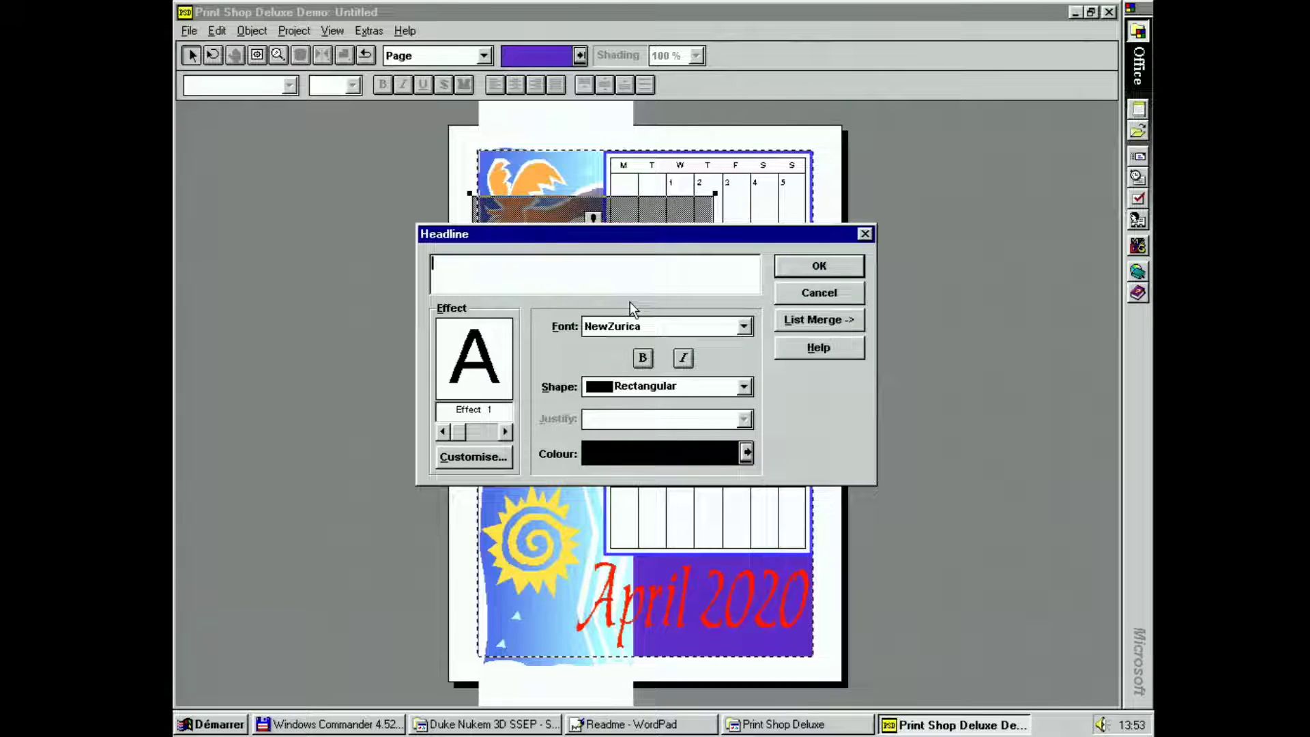
type("test")
key("Return")
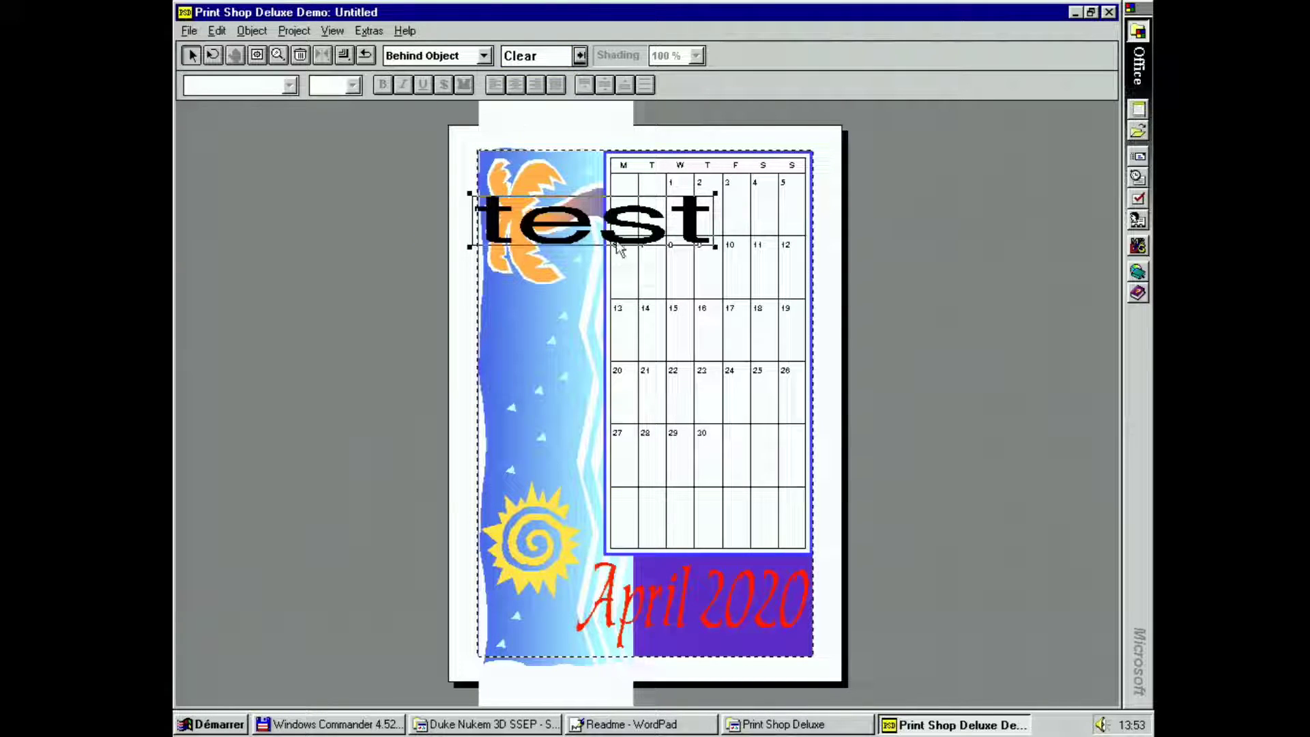
left_click_drag(623, 237, 860, 601)
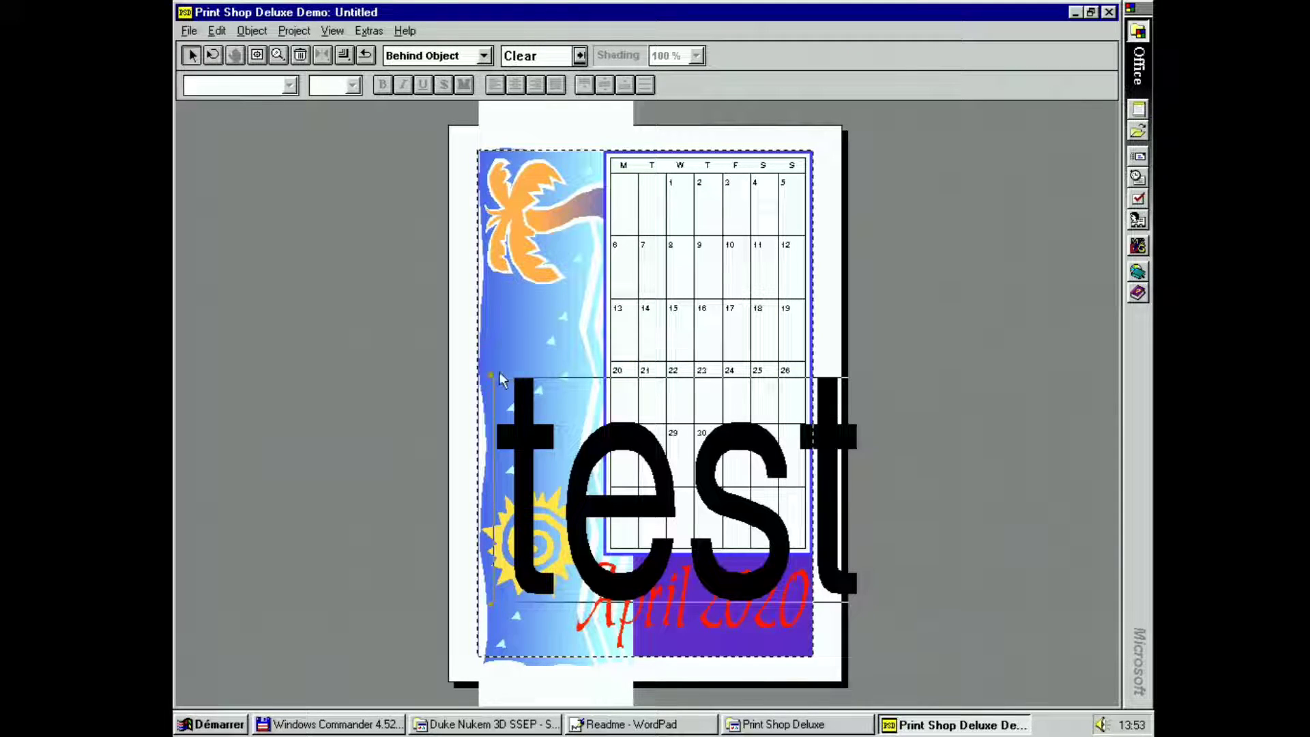
Rearrange the page by moving the palm-tree artwork under the calendar grid and shifting the grid and the April 2020 title sideways
left_click_drag(494, 374, 681, 483)
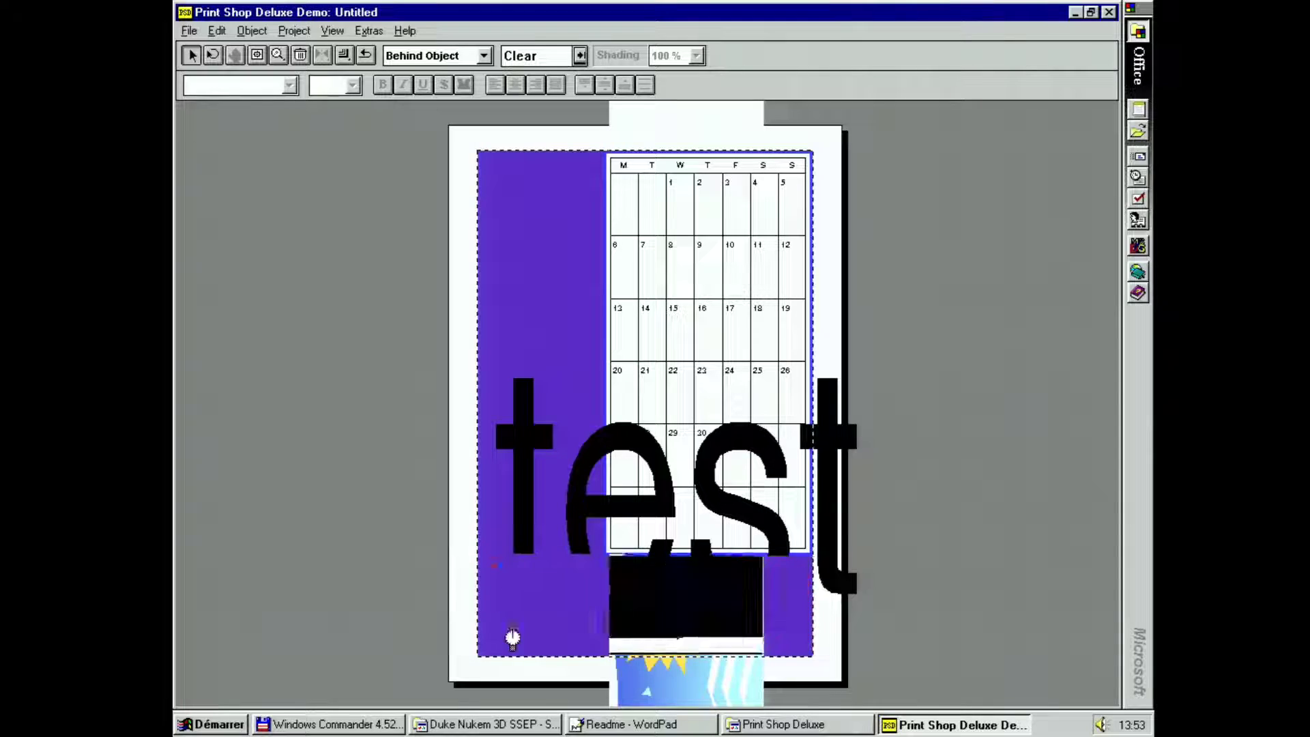
key("ctrl+z")
left_click_drag(547, 322, 500, 310)
left_click(742, 461)
left_click(742, 462)
Move the "test" headline to the upper part of the page, shrink it and delete it
left_click_drag(741, 461, 730, 231)
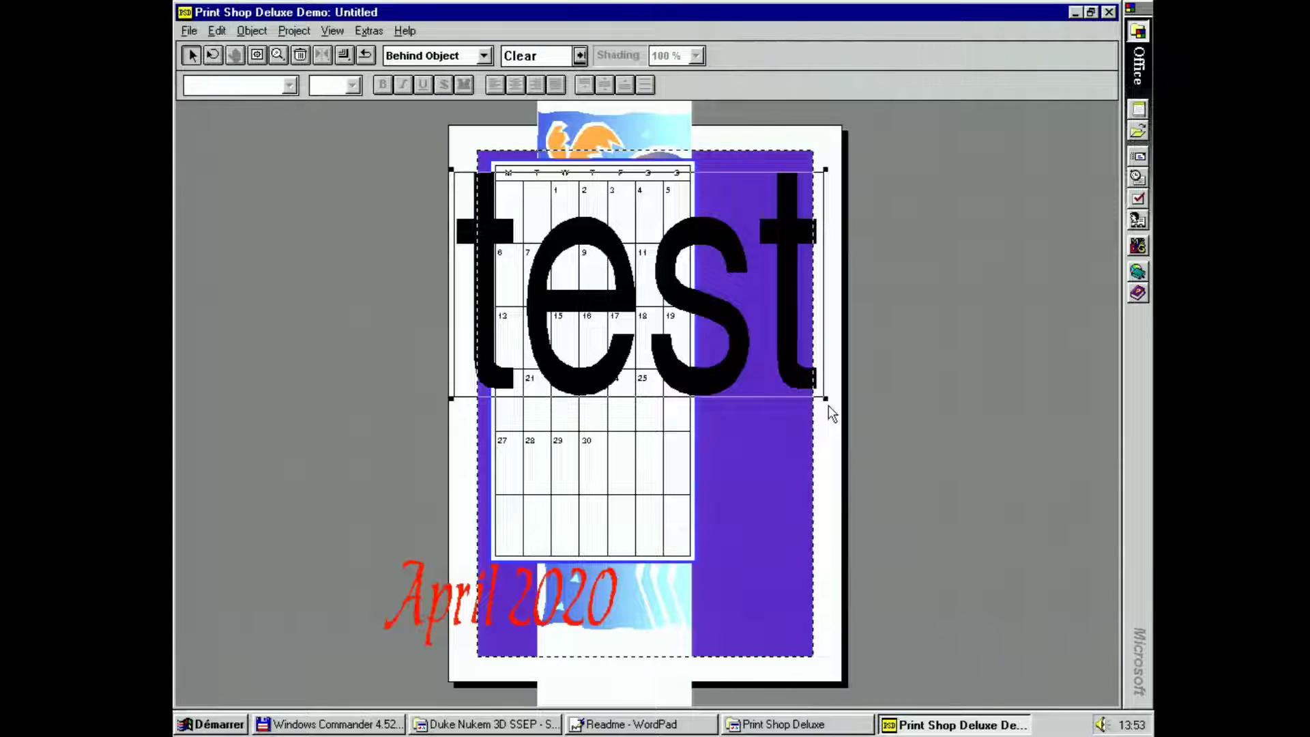
left_click_drag(827, 399, 753, 310)
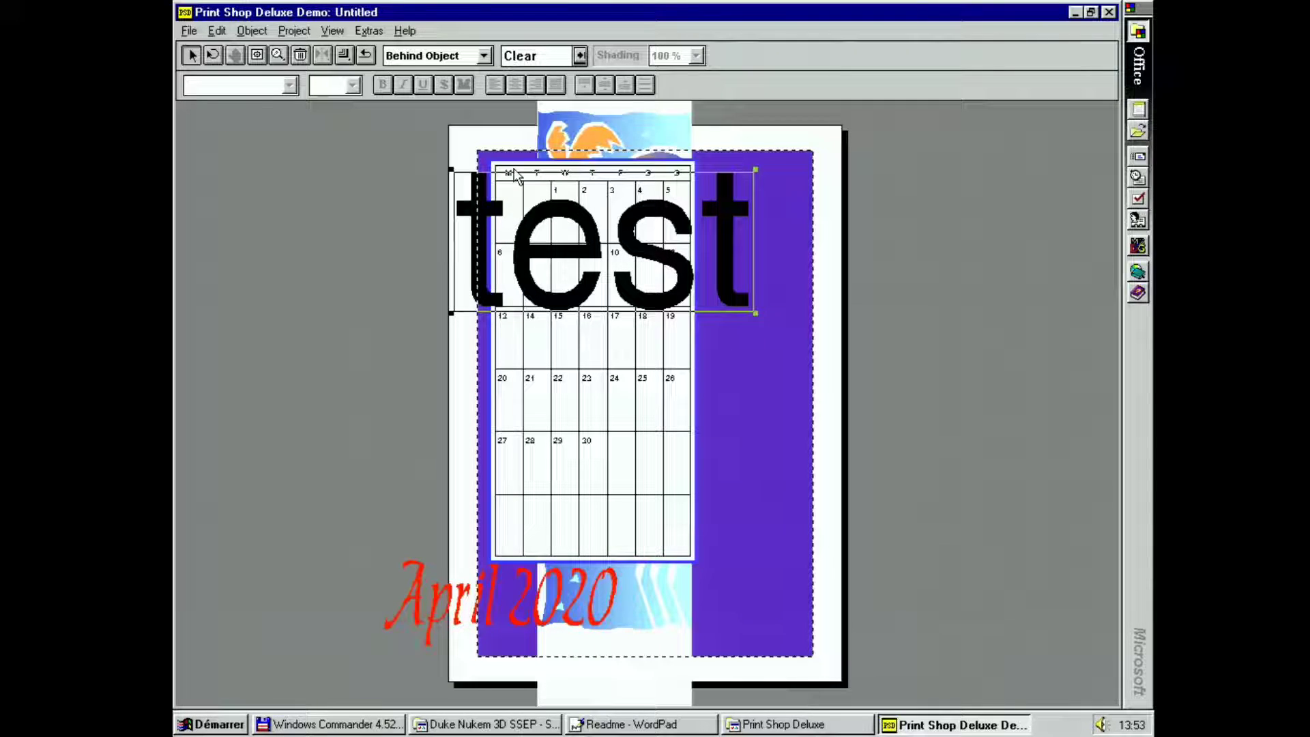
left_click(301, 56)
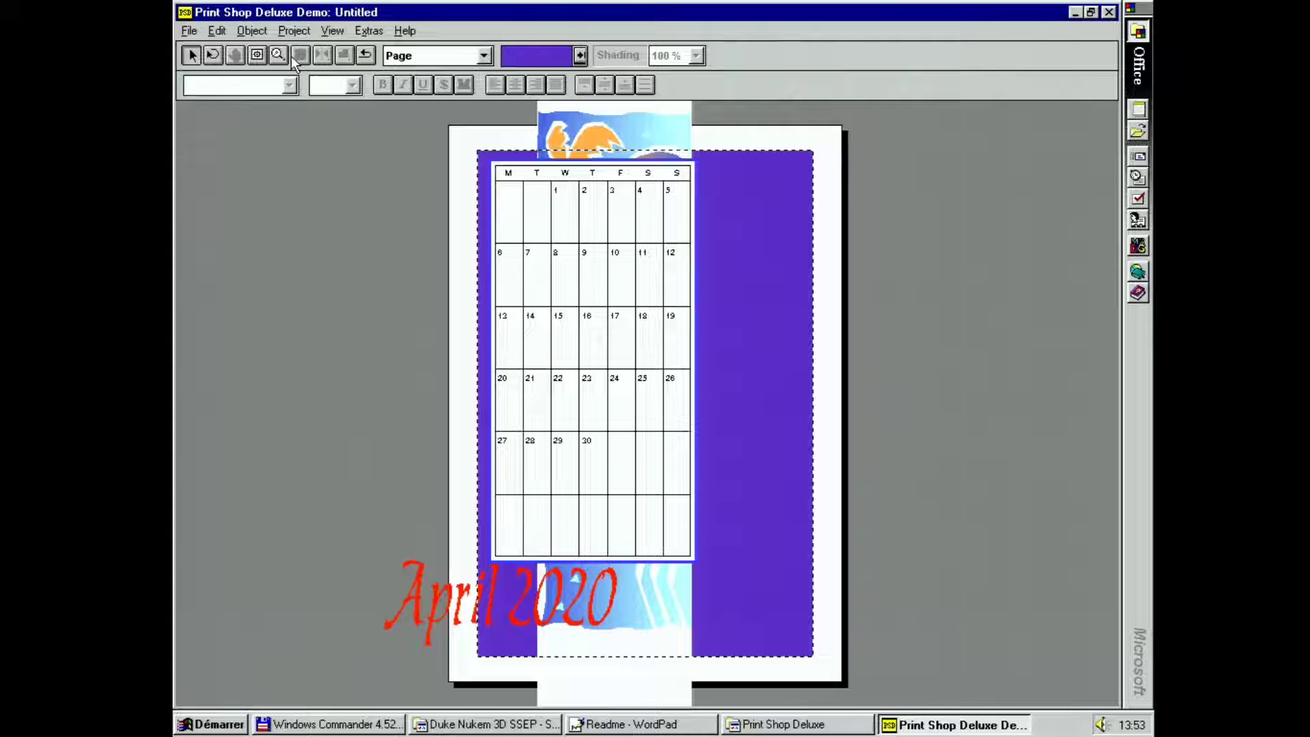
left_click(287, 60)
left_click(358, 114)
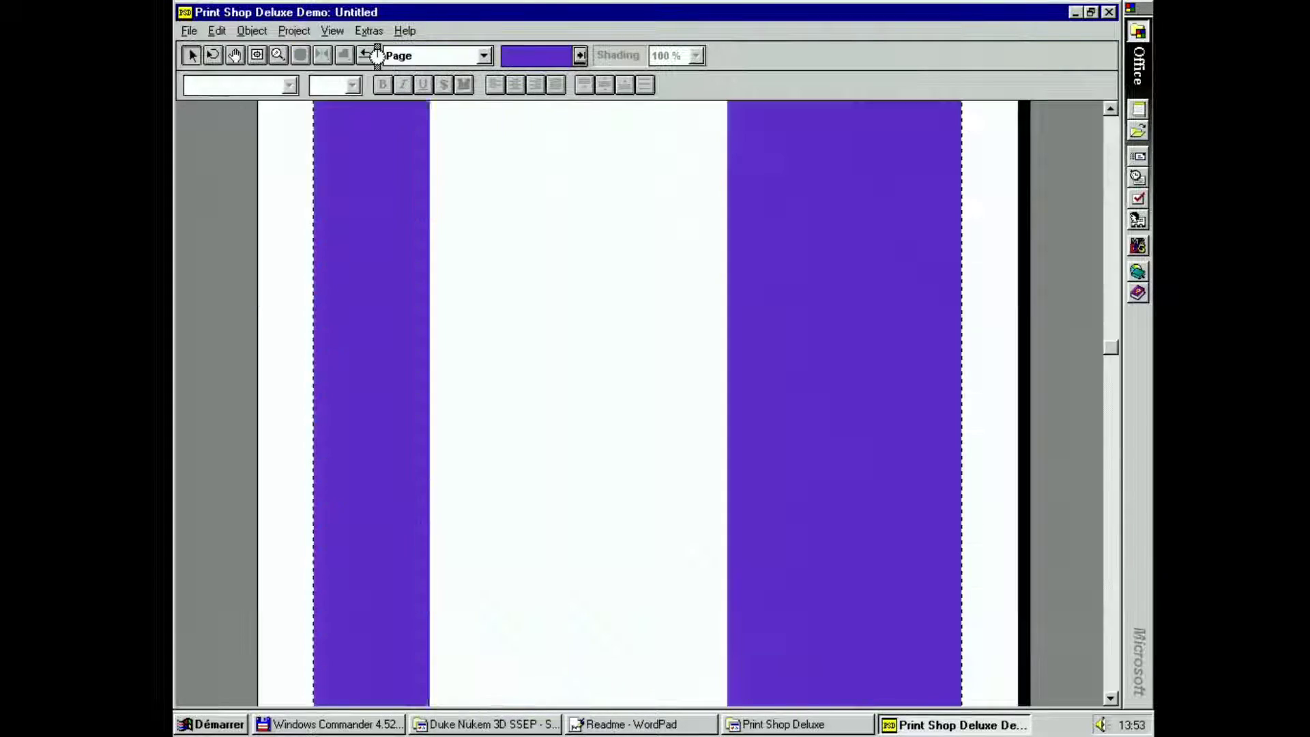
left_click_drag(1117, 349, 1117, 271)
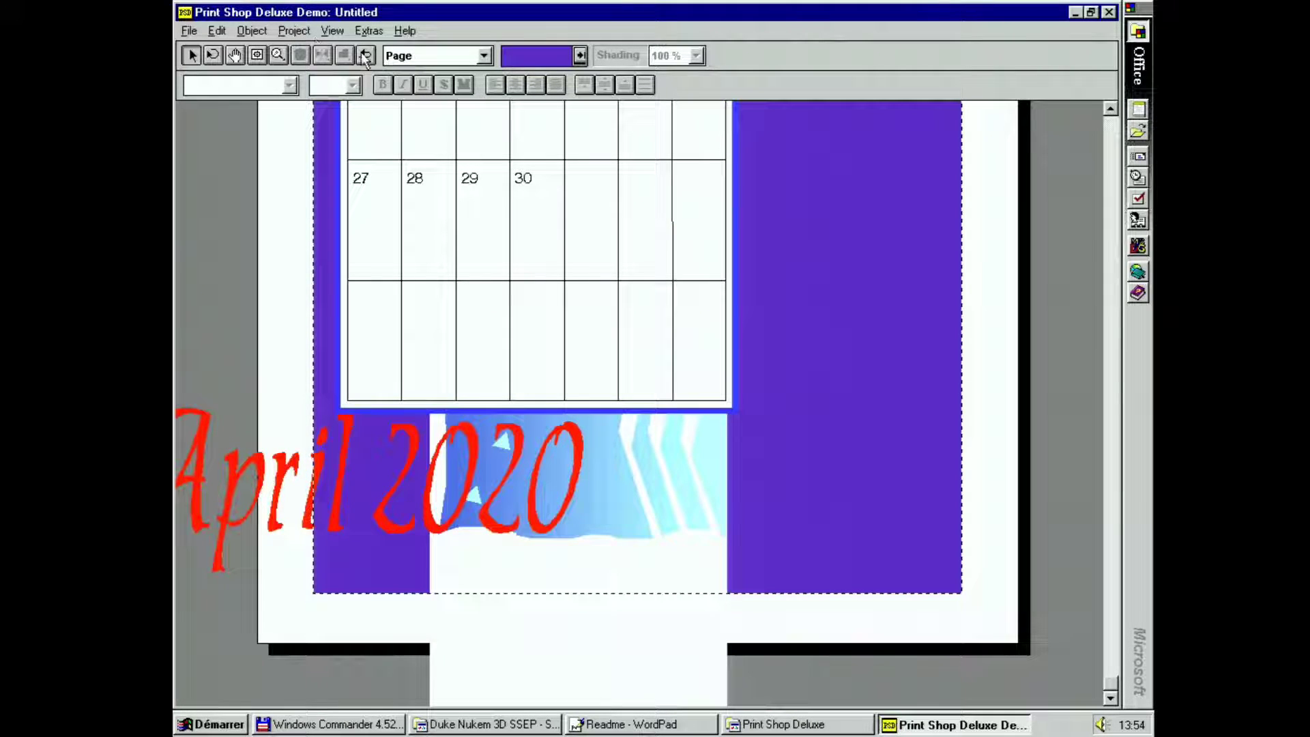
Start a new banner project from the ready-made birthday design happy.brm
left_click(189, 32)
left_click(218, 47)
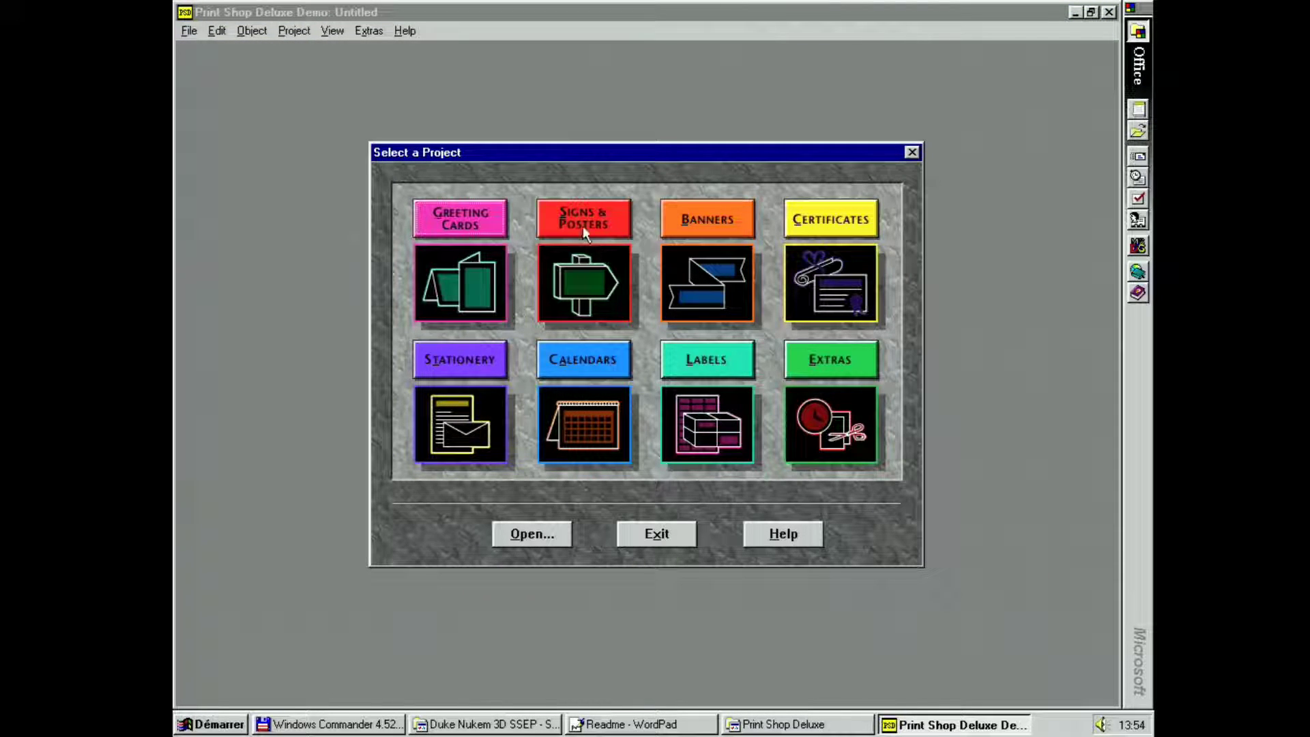
left_click(726, 226)
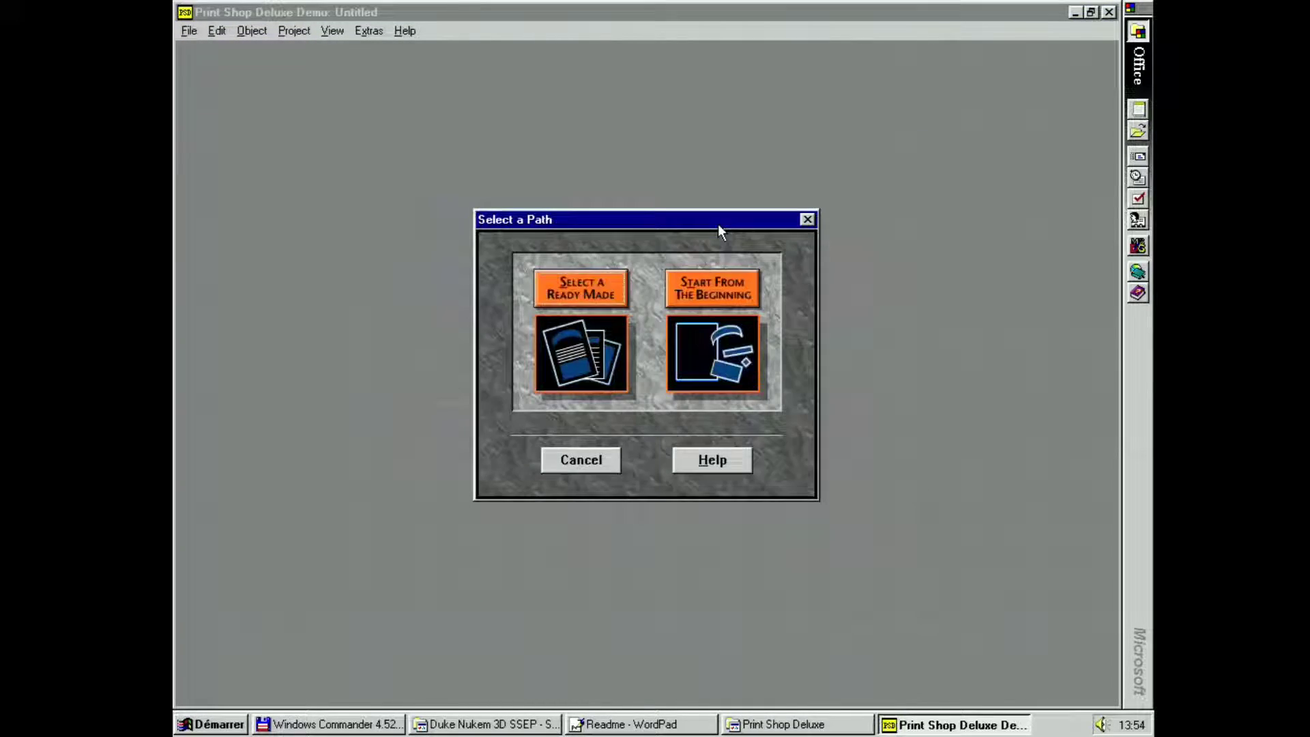
left_click(597, 280)
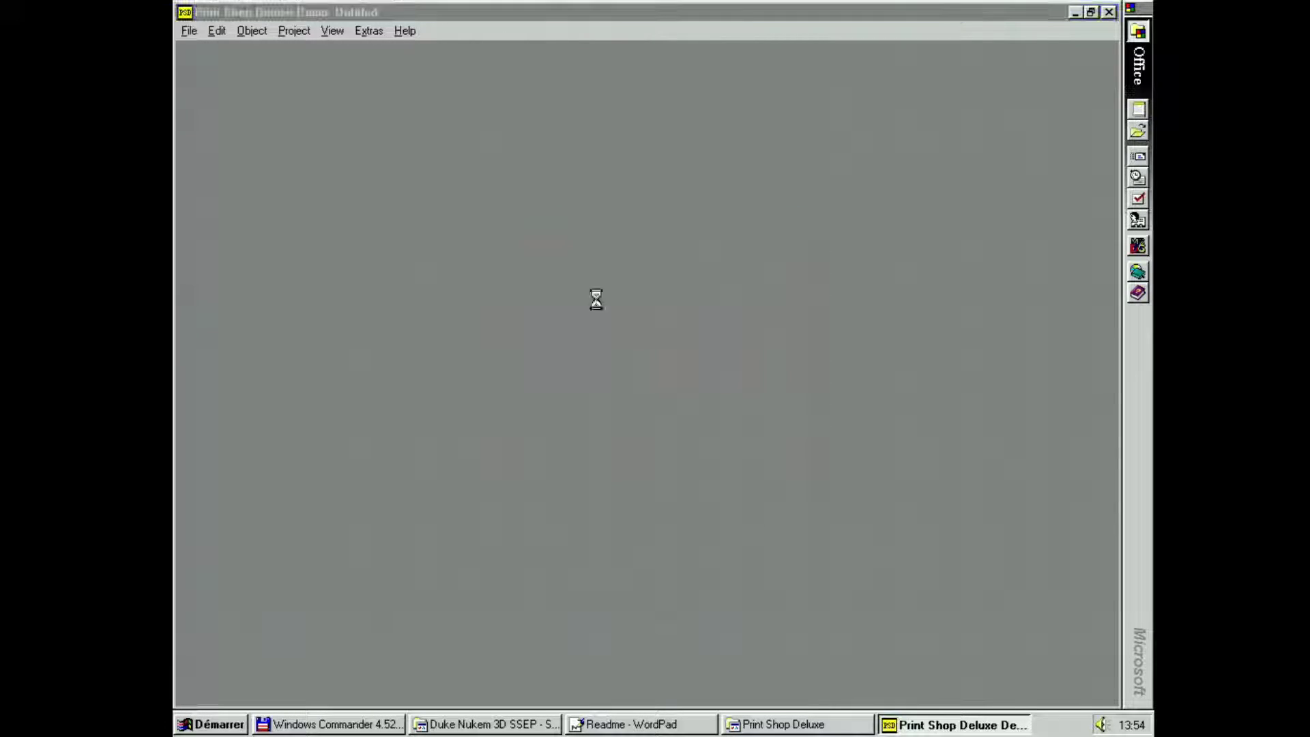
left_click(513, 219)
left_click(455, 225)
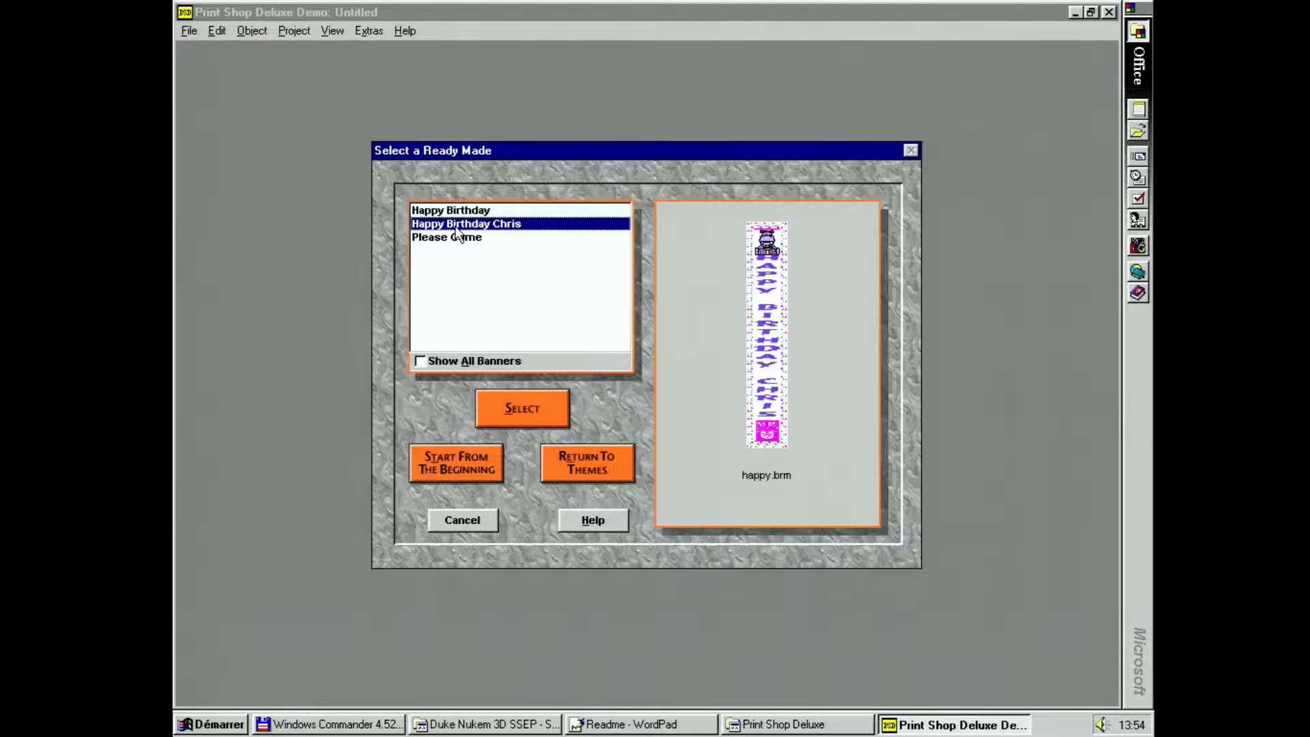
left_click(513, 405)
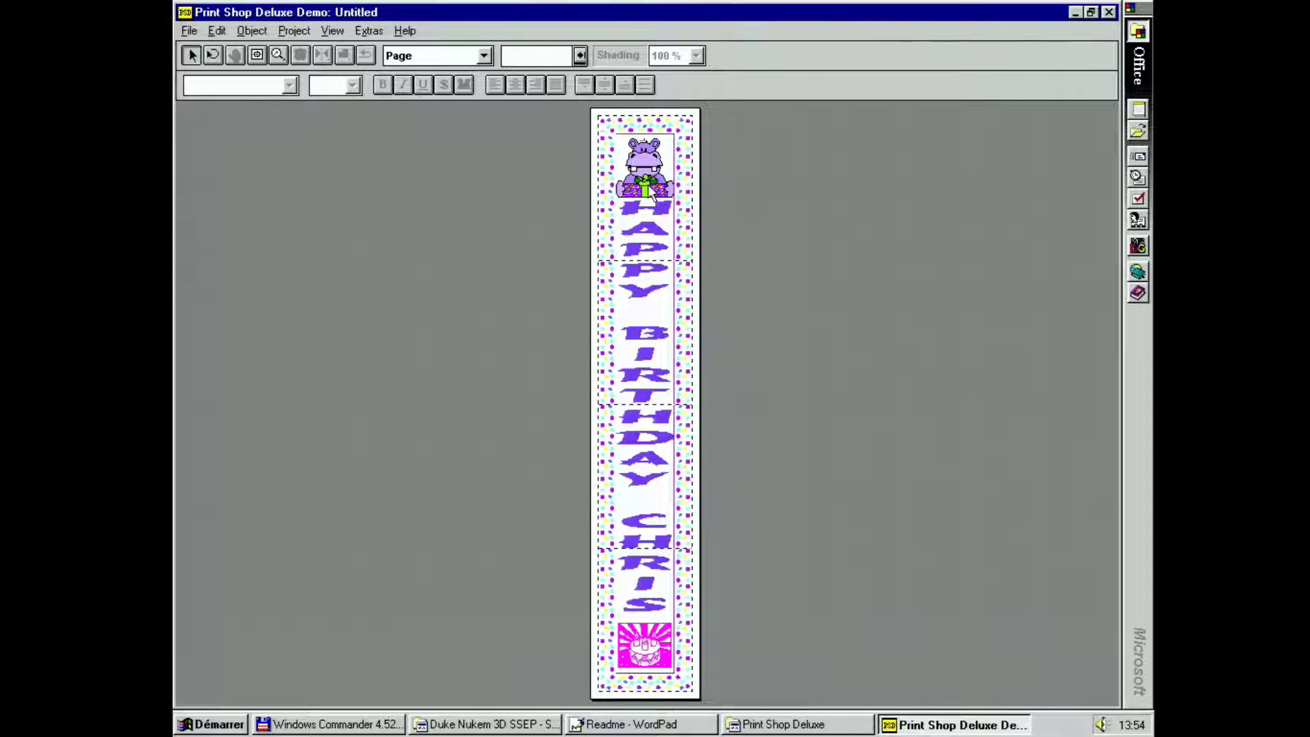
View the banner at 50% and examine the hippo graphic and lettering at its upper end
left_click(655, 386)
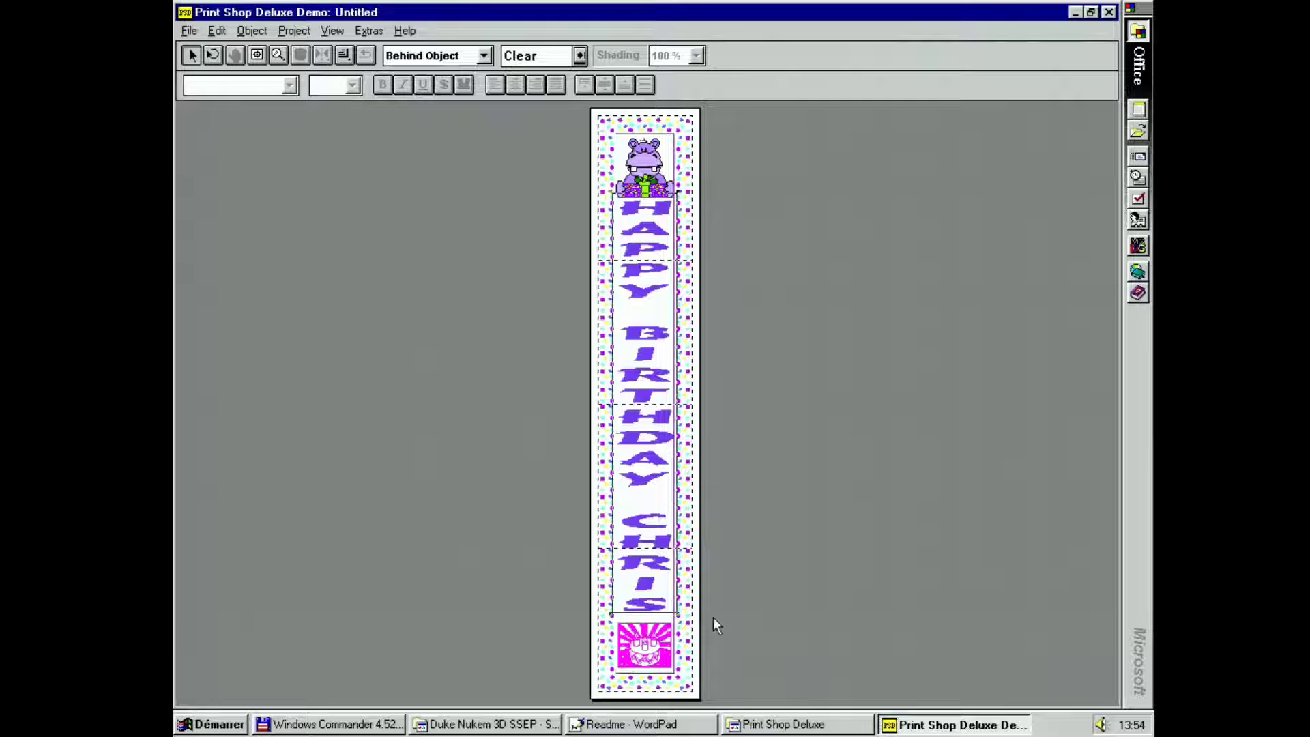
left_click(751, 636)
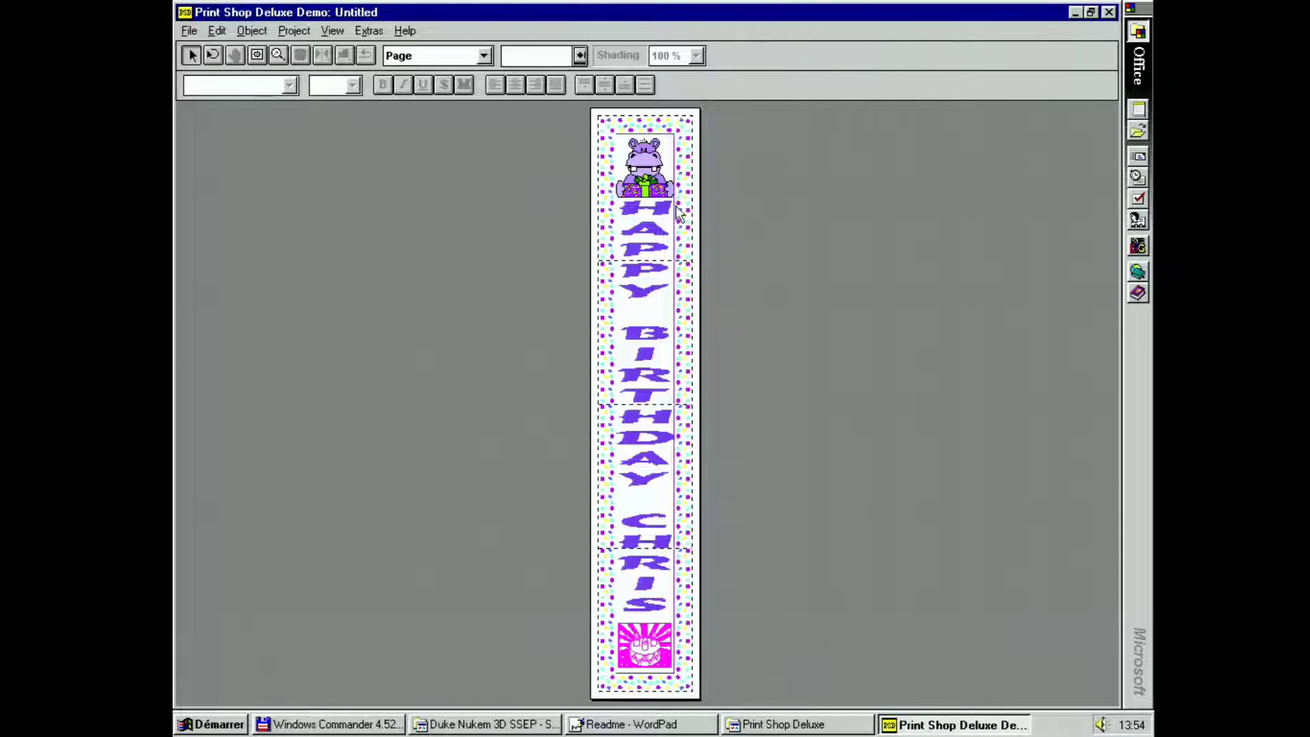
left_click(293, 31)
mouse_move(327, 32)
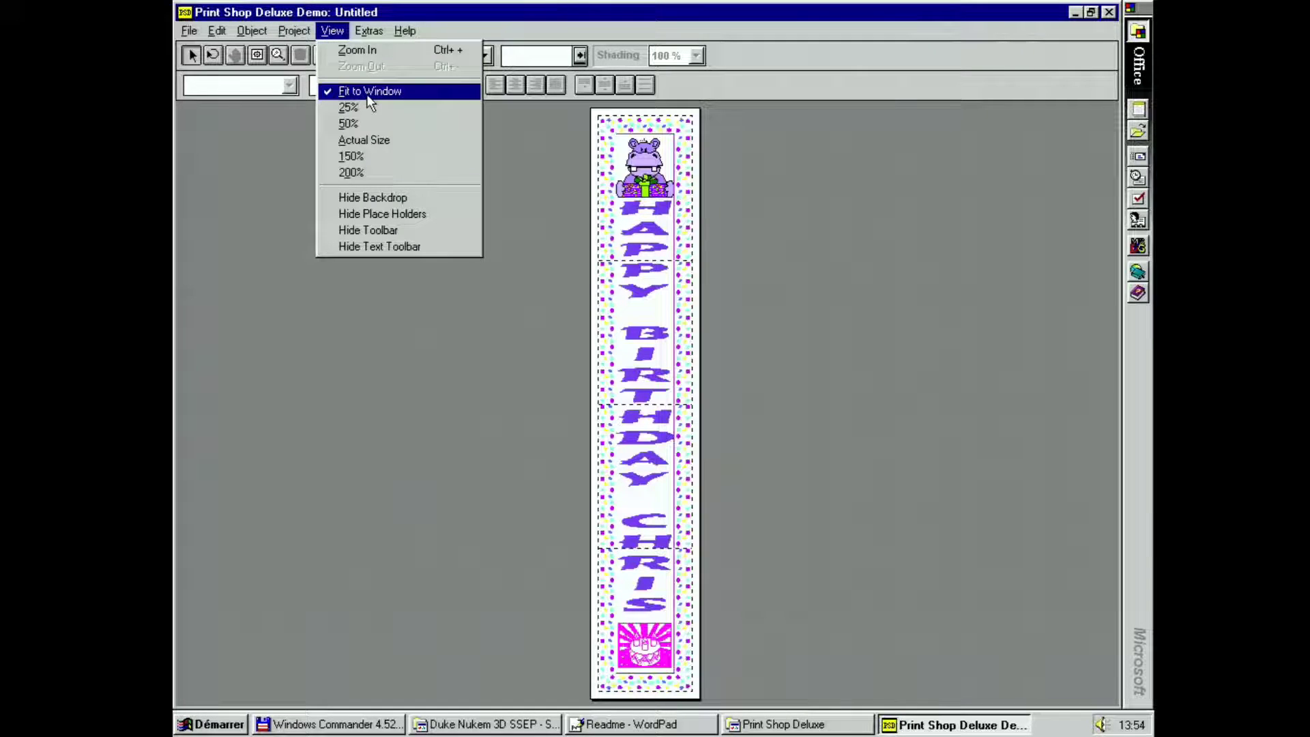
left_click(366, 124)
left_click_drag(1116, 382, 1112, 169)
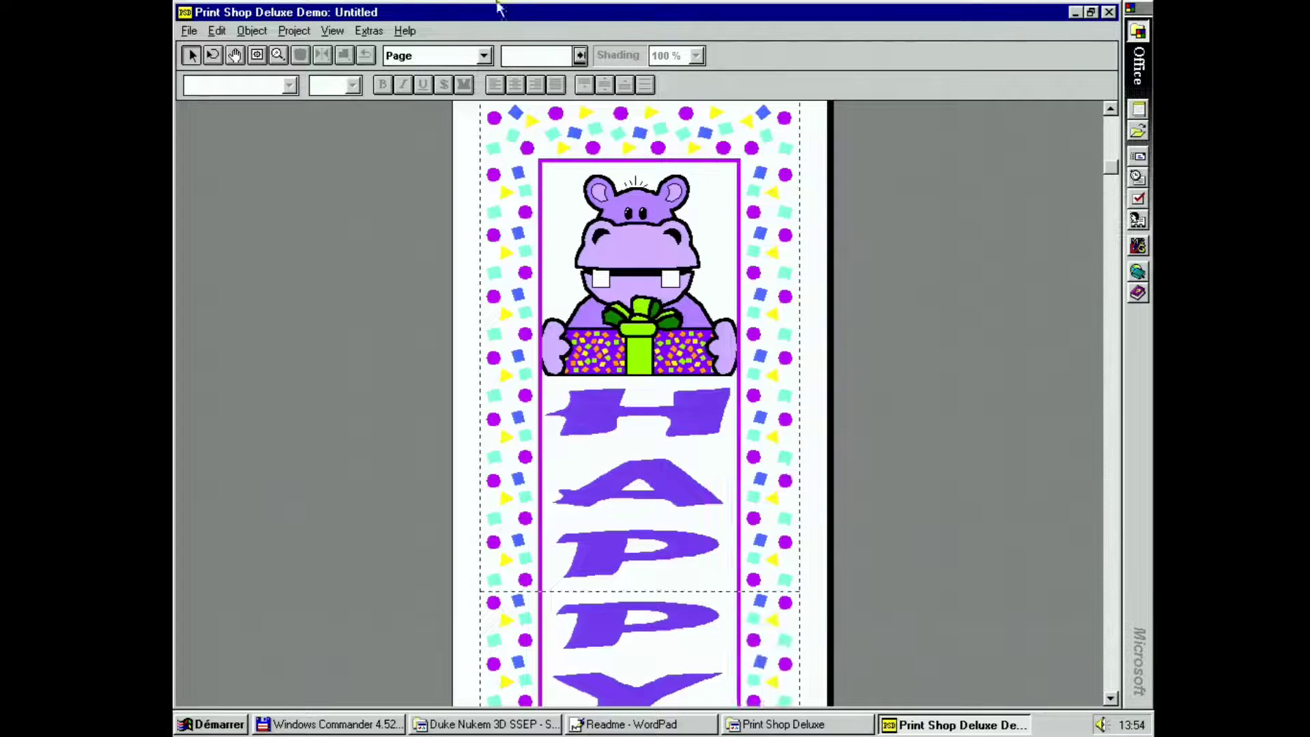
Choose the Burden timepiece from the smart graphics and save it as Untitled Graphic in User Graphic Library 1
left_click(345, 35)
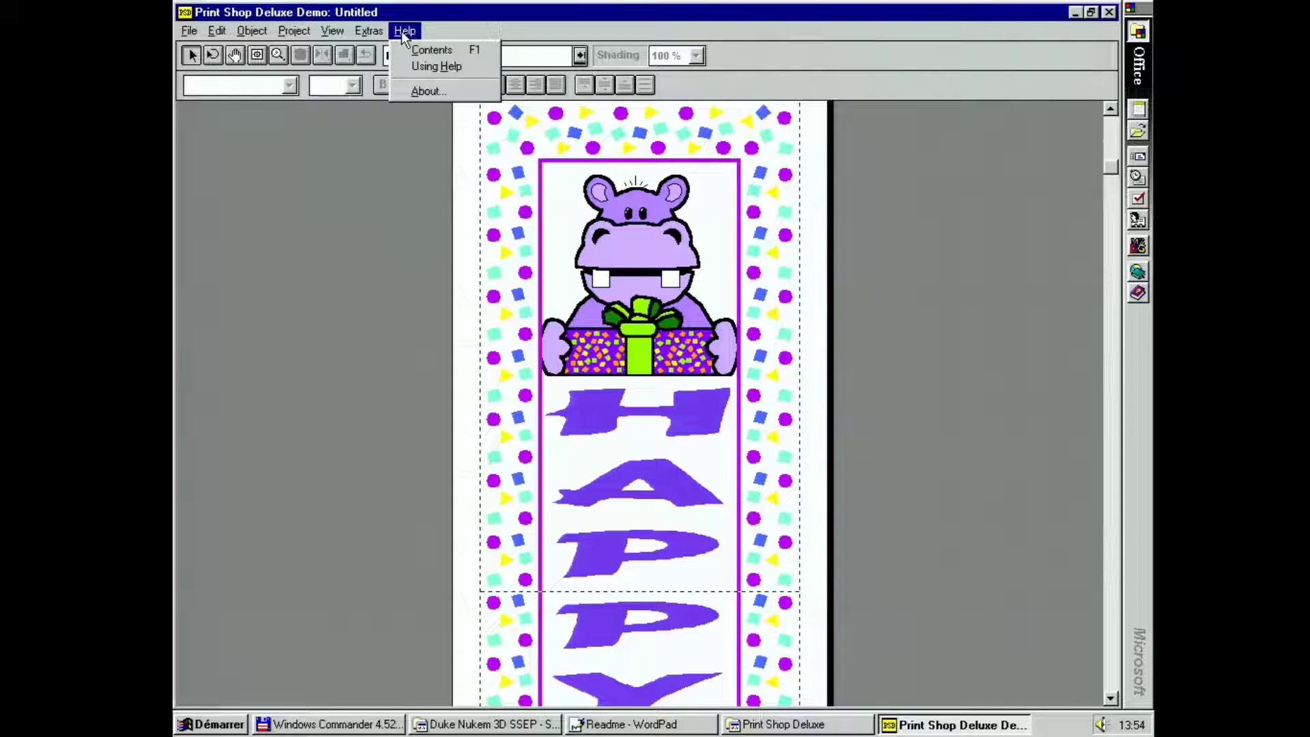
mouse_move(385, 31)
mouse_move(385, 56)
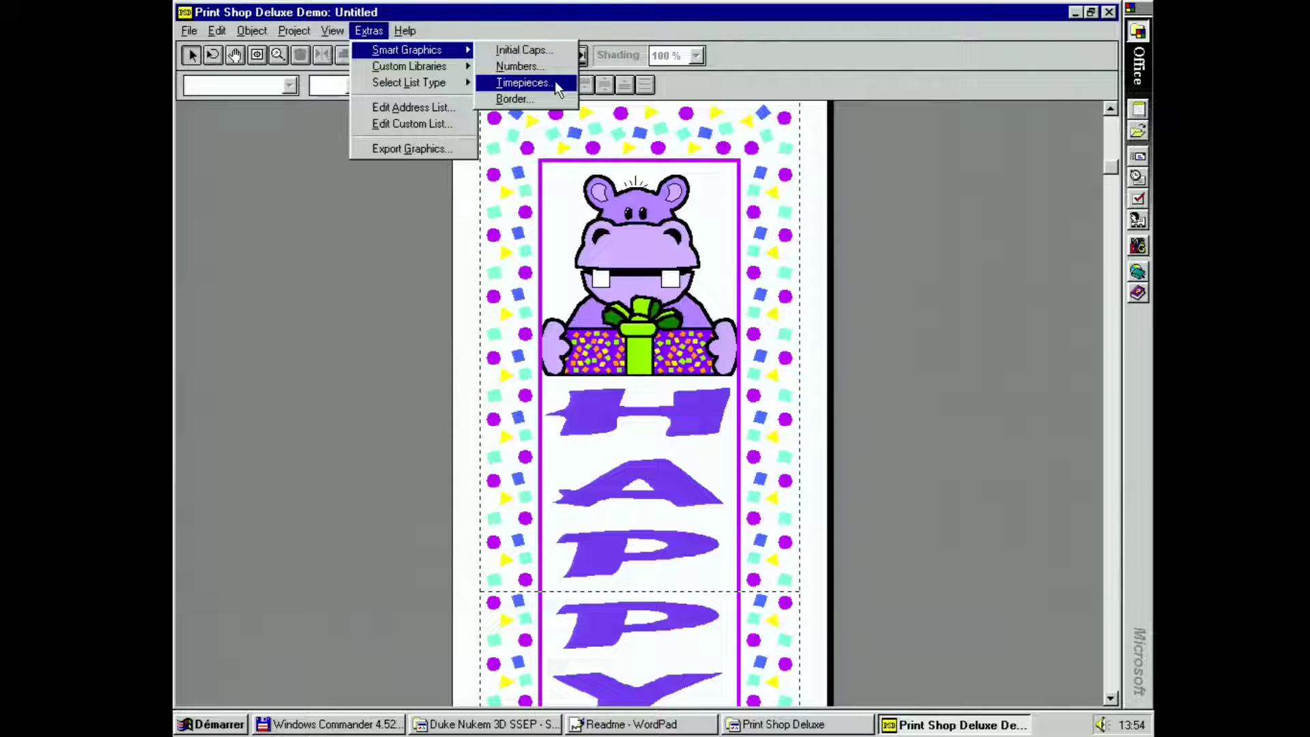
left_click(552, 82)
left_click(487, 300)
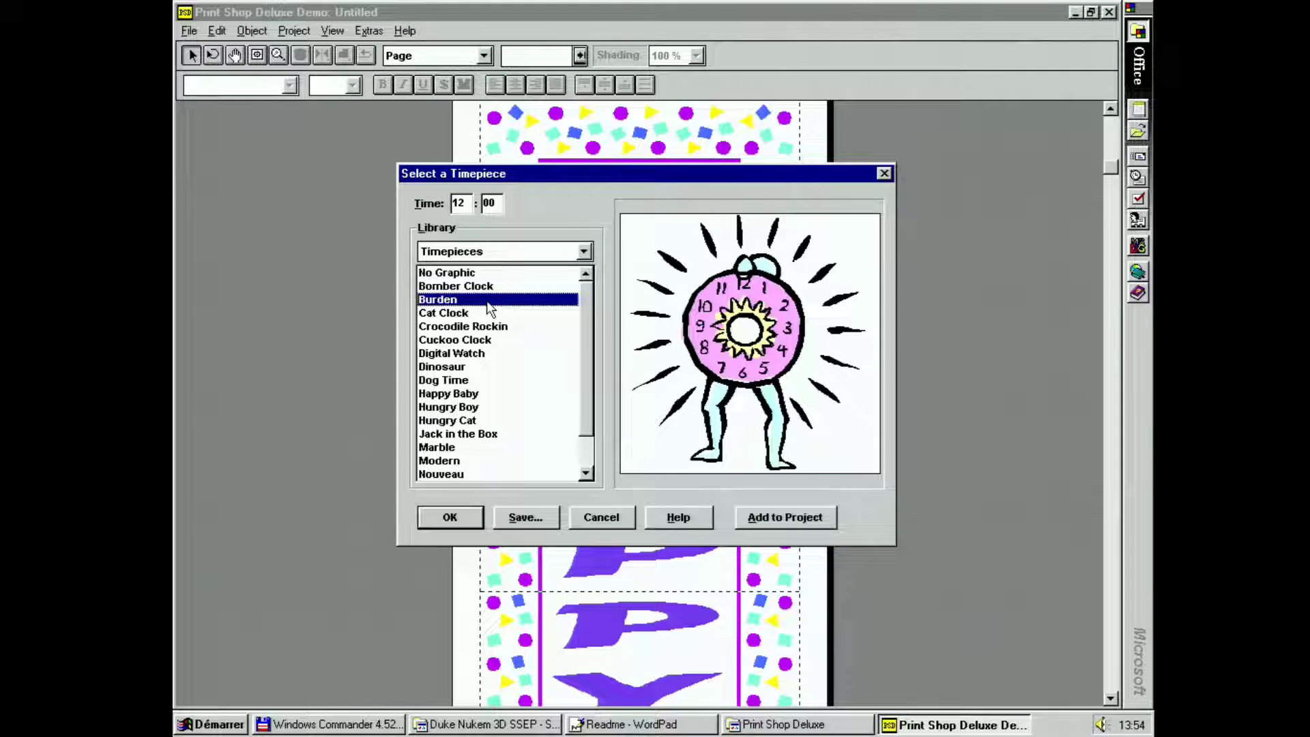
left_click(450, 520)
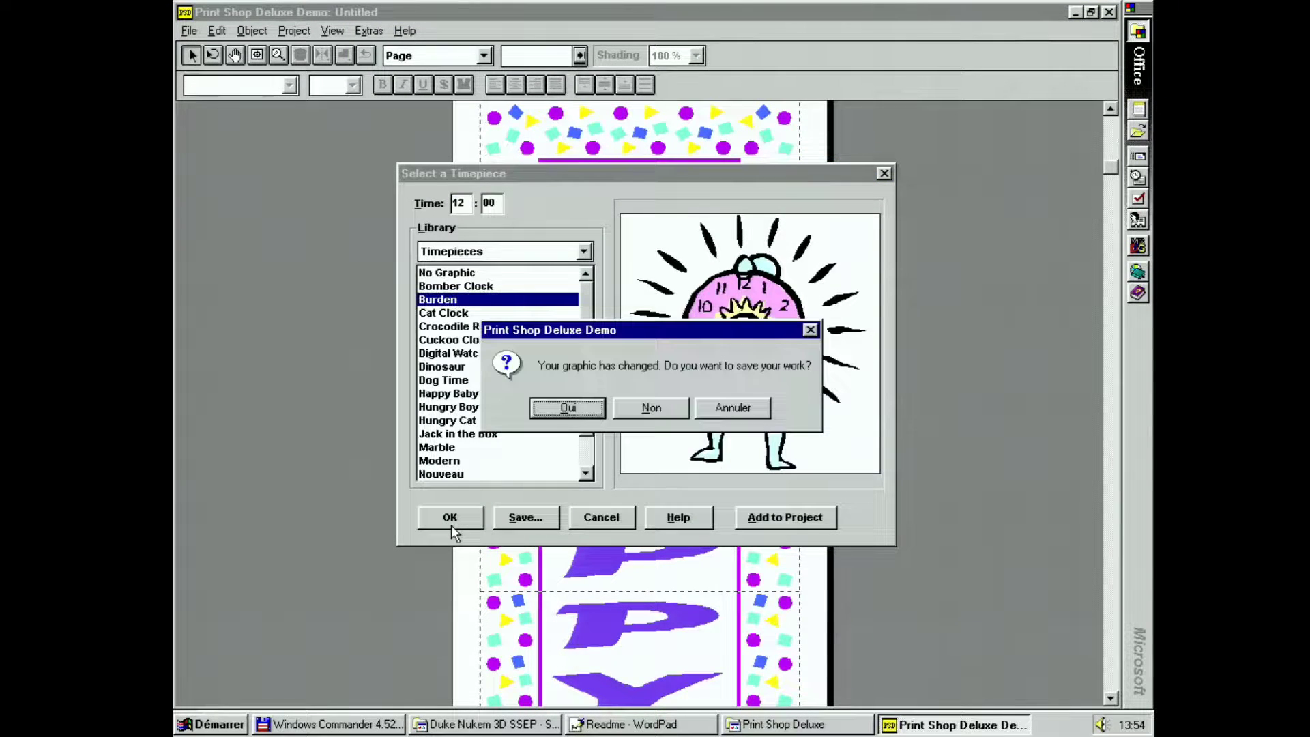
left_click(570, 409)
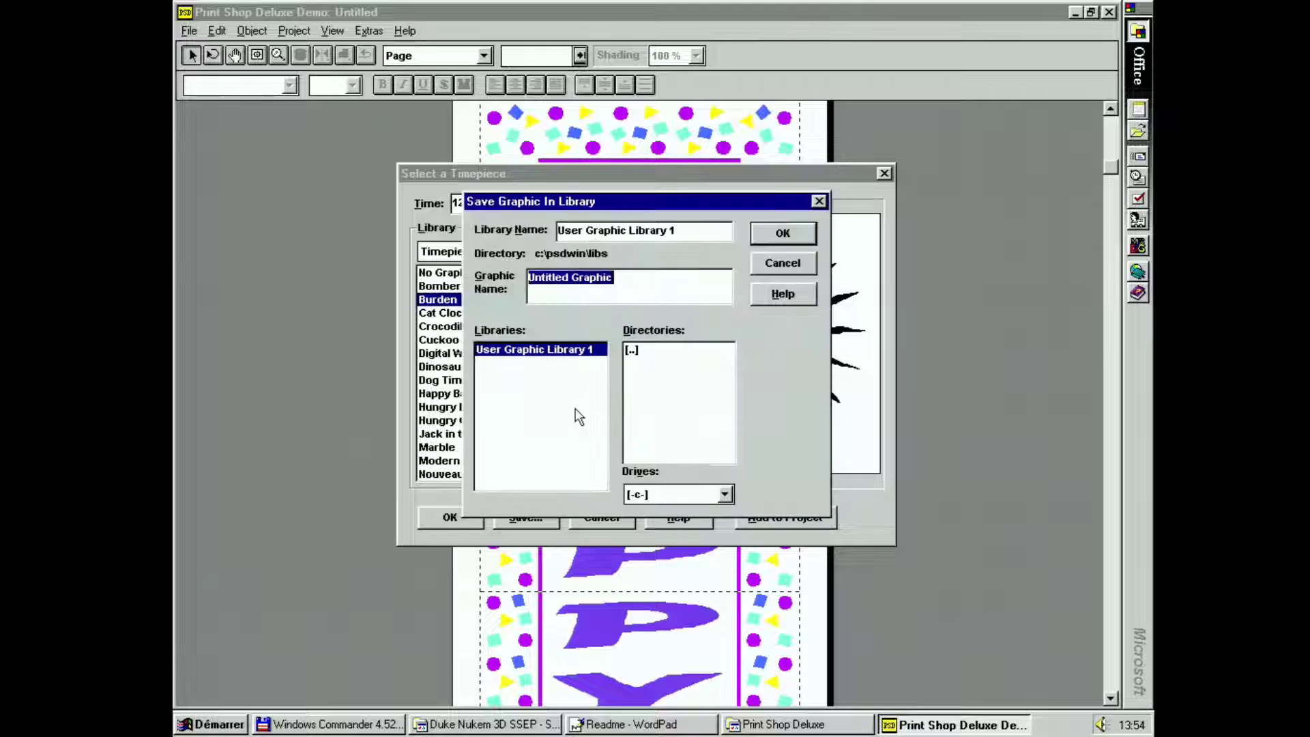
left_click(782, 233)
left_click(192, 31)
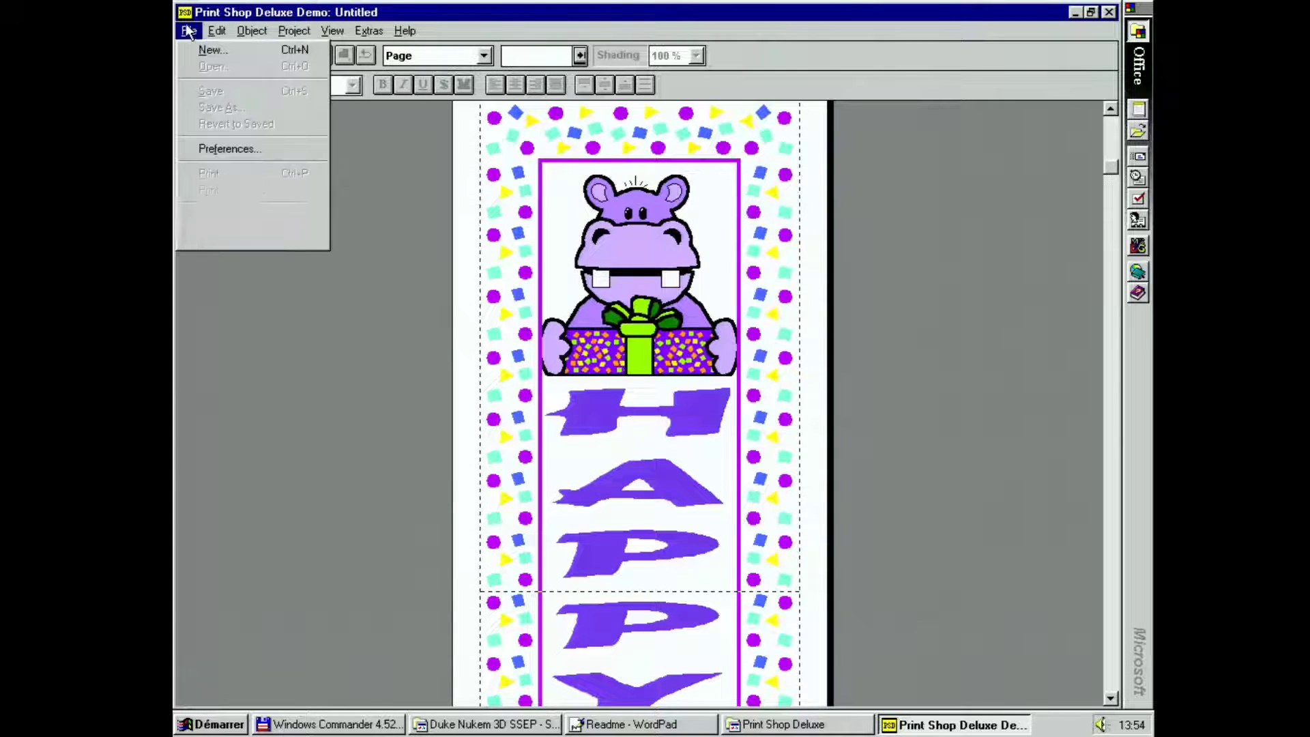
left_click(191, 30)
left_click(357, 30)
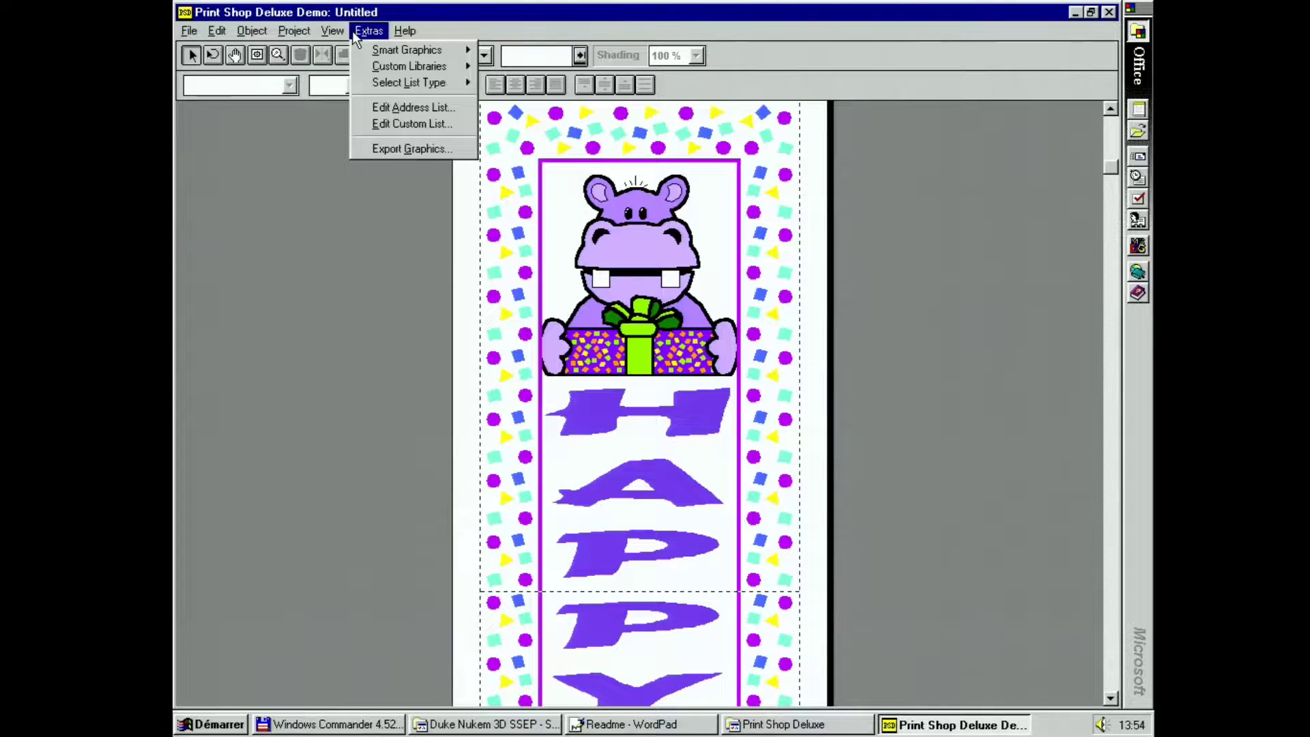
left_click(404, 31)
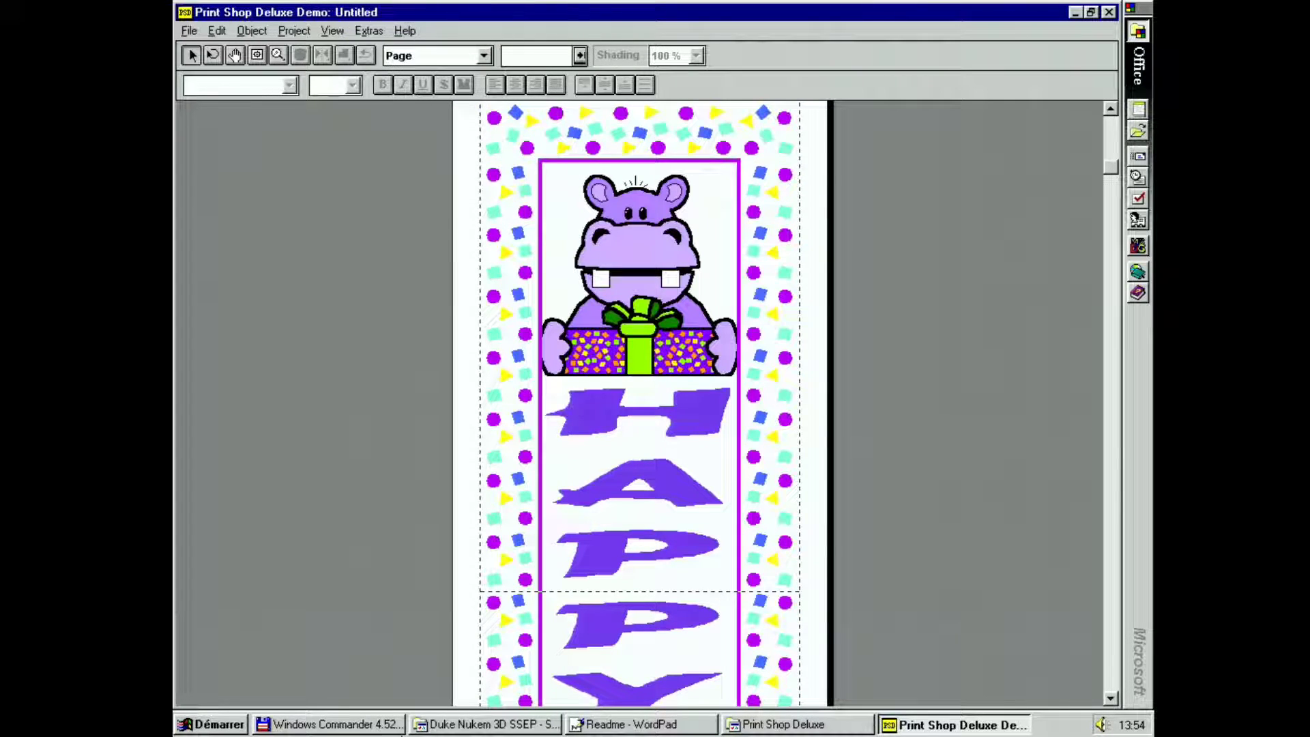
Move the hippo graphic up so it overlaps the confetti border at the banner's upper end
left_click(642, 288)
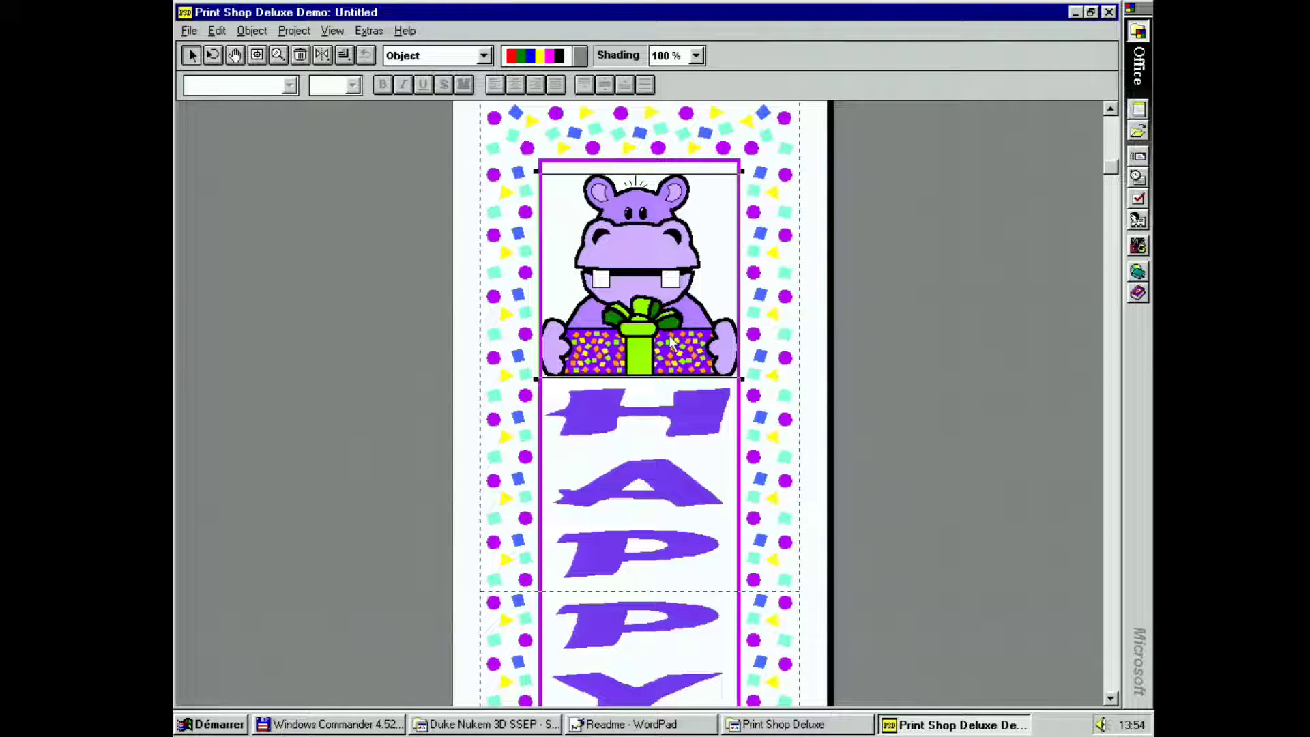
left_click_drag(642, 288, 641, 240)
Choose the Burden timepiece from the smart graphics and begin saving it to User Graphic Library 1
left_click(369, 31)
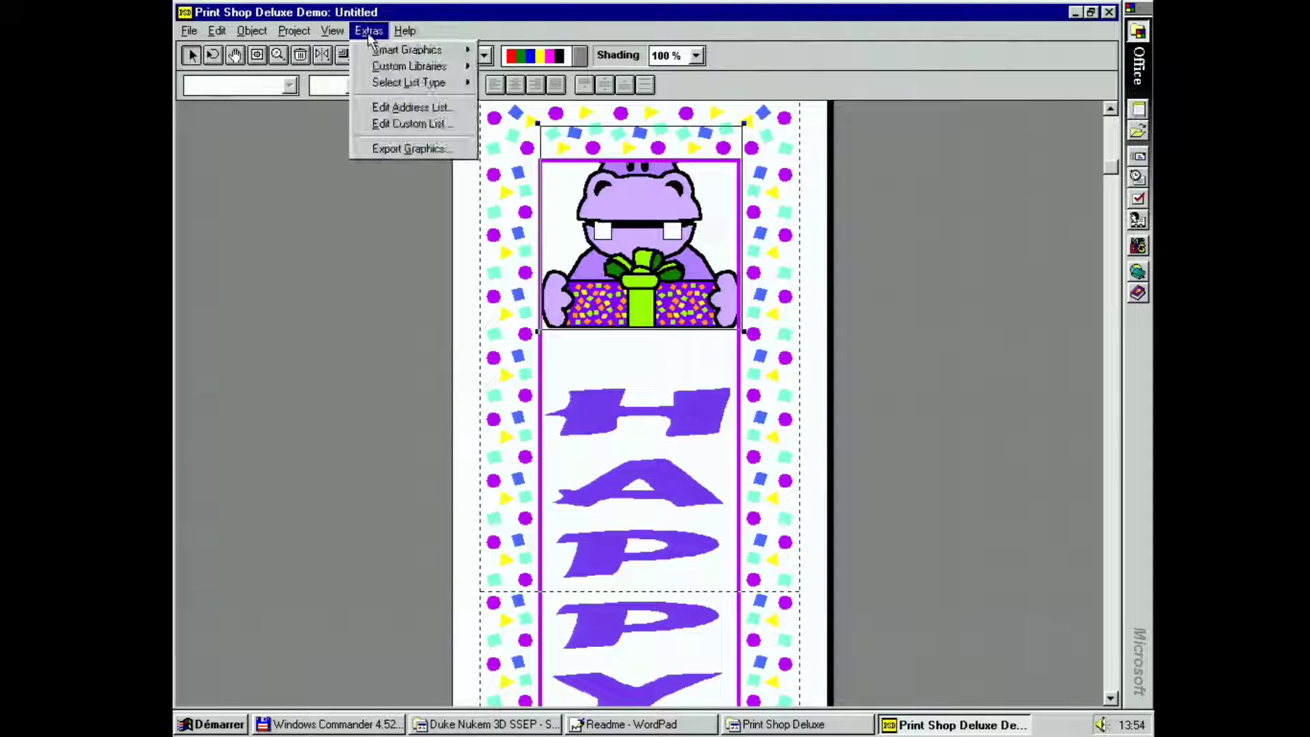
mouse_move(384, 71)
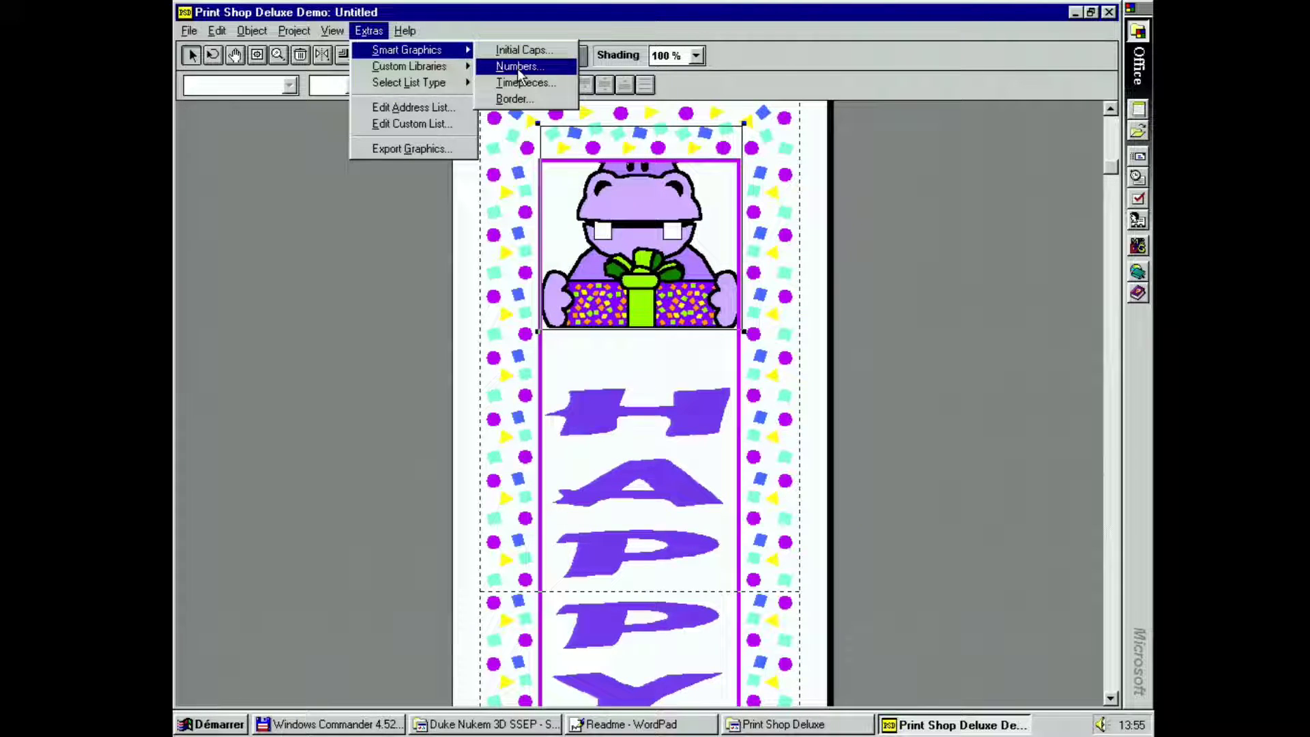
left_click(517, 89)
left_click(513, 299)
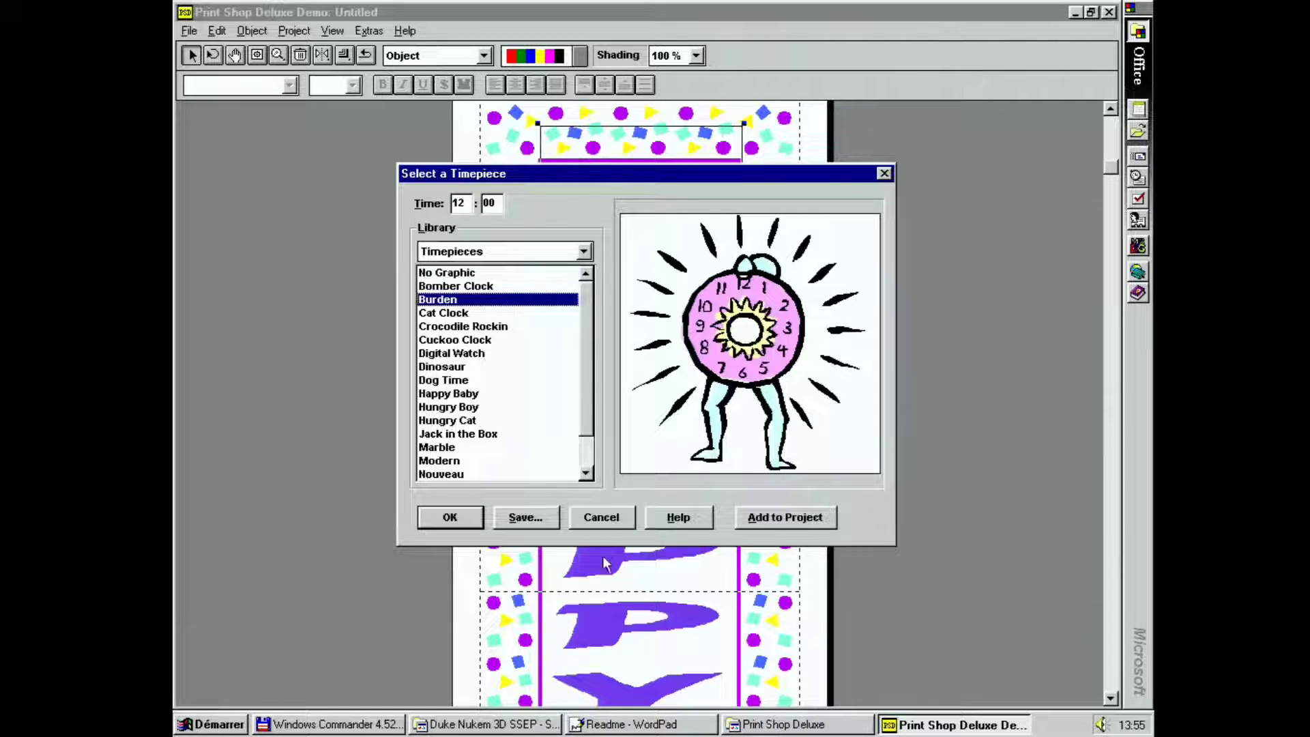
left_click(469, 522)
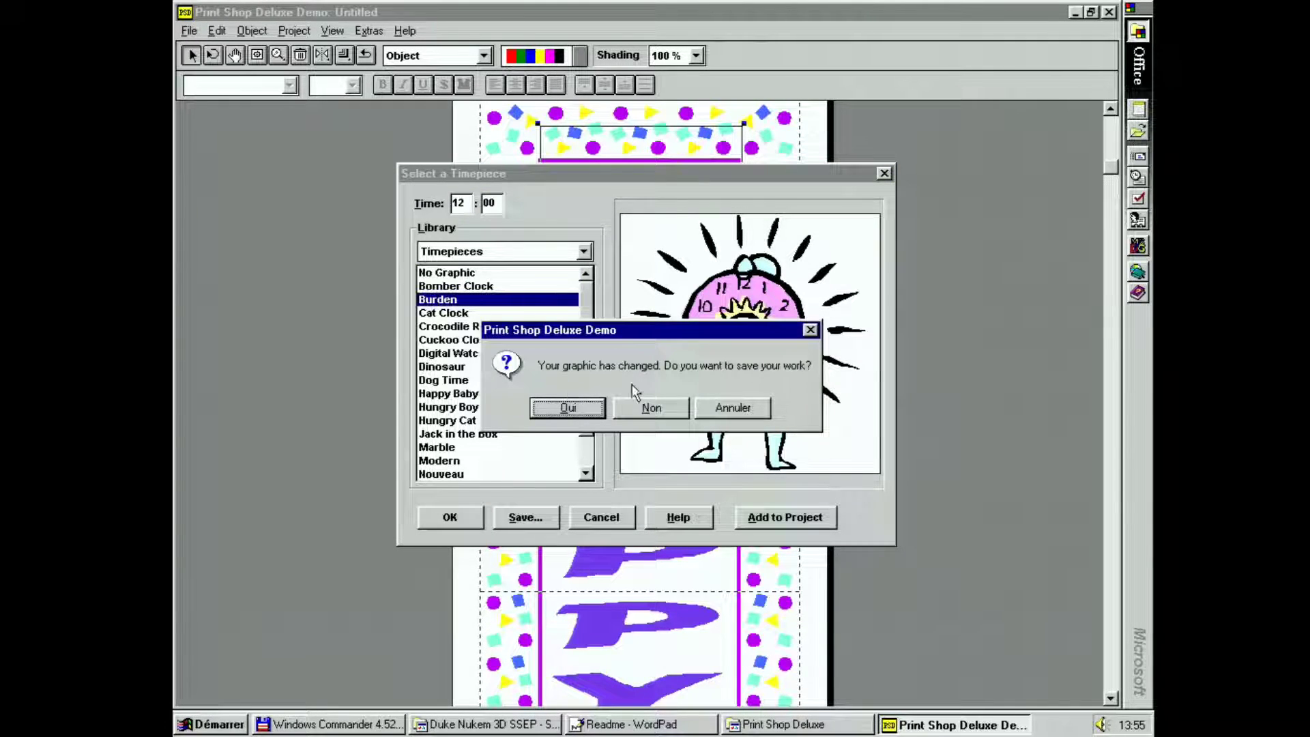
left_click(581, 414)
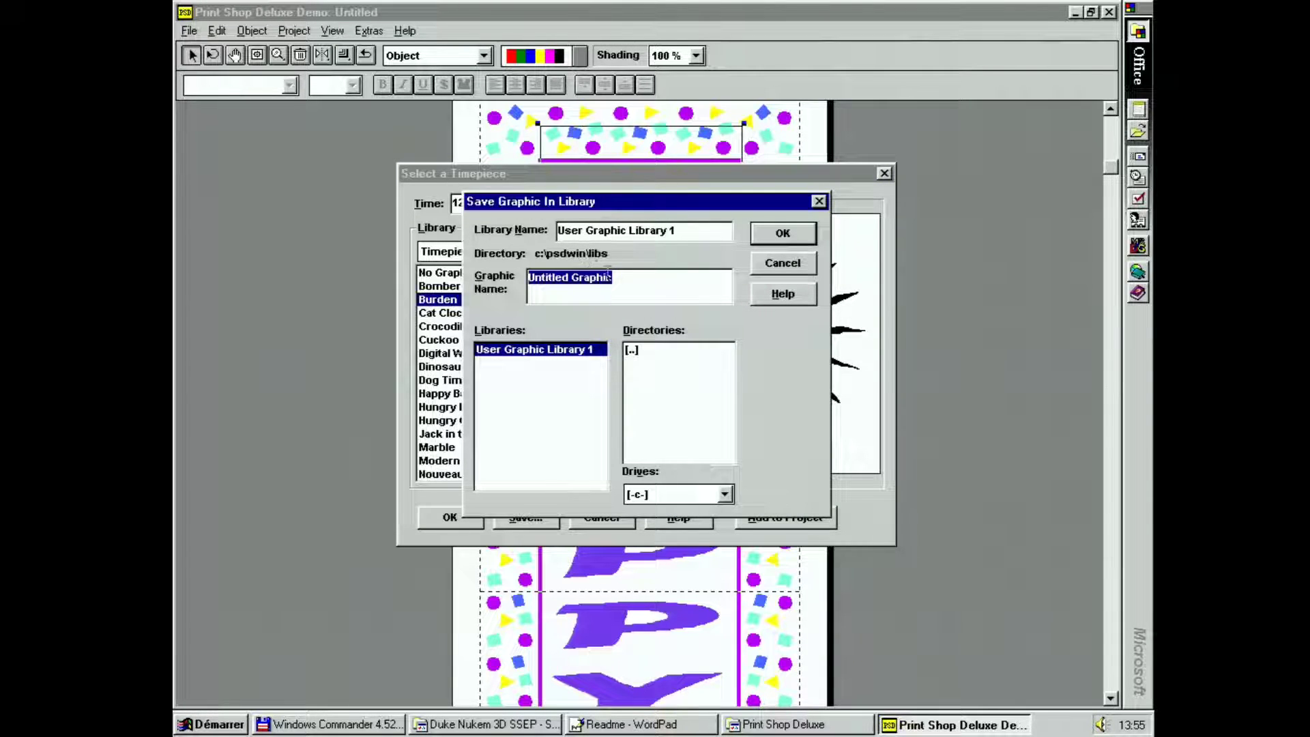
Switch to Windows Commander and list the contents of c:\Psdwin\Libs sorted by date
left_click(391, 726)
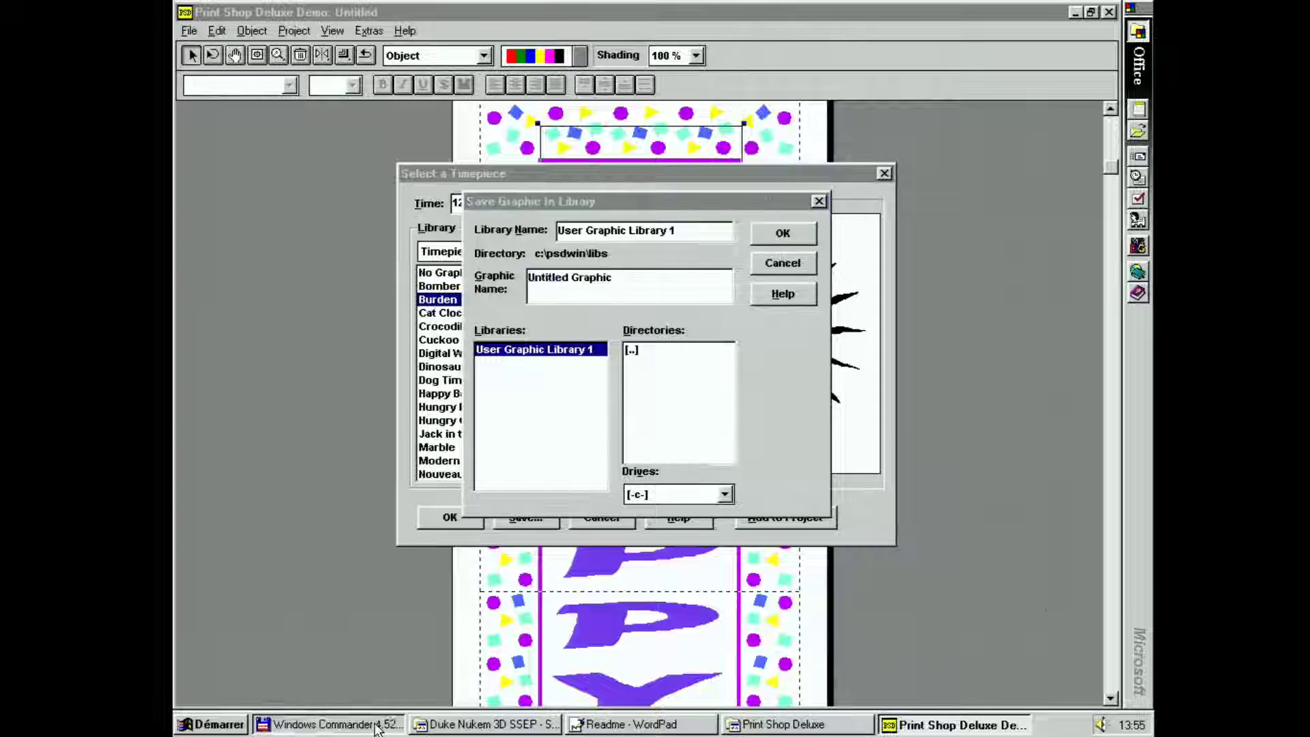
double_click(366, 240)
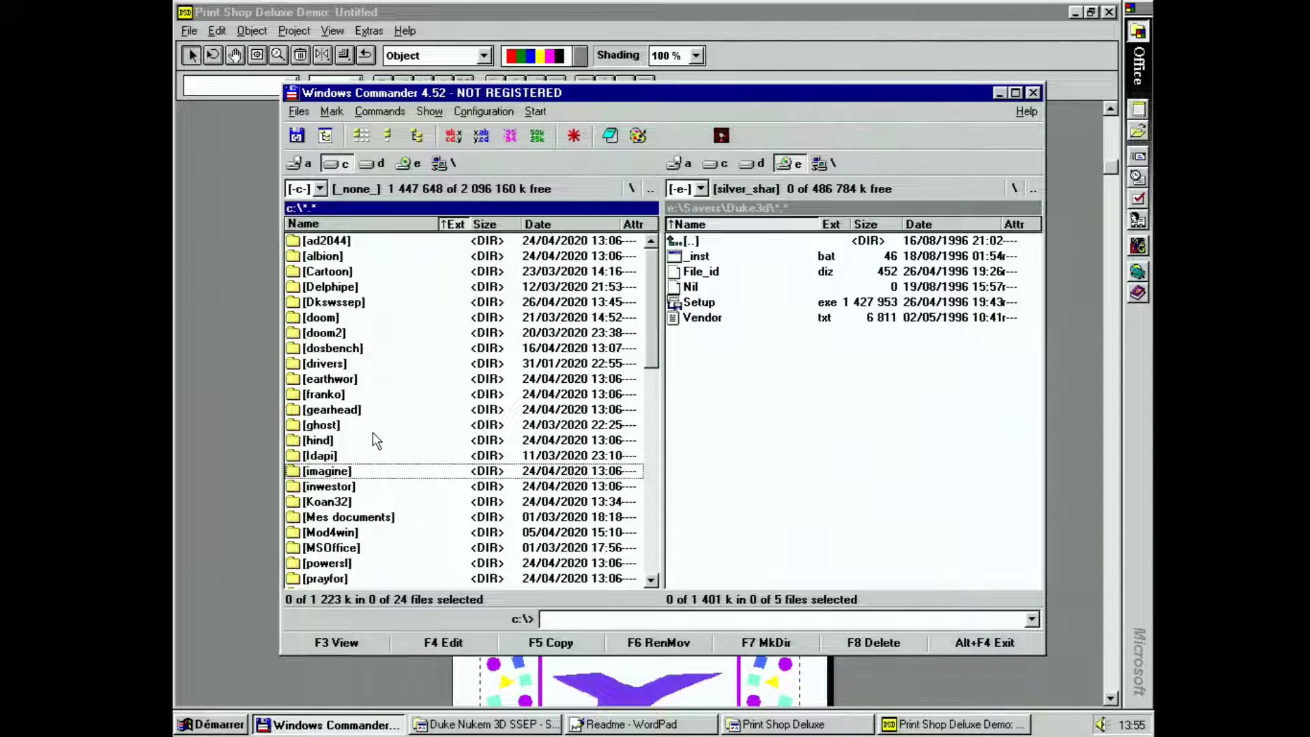
left_click(440, 726)
left_click(440, 726)
left_click(955, 725)
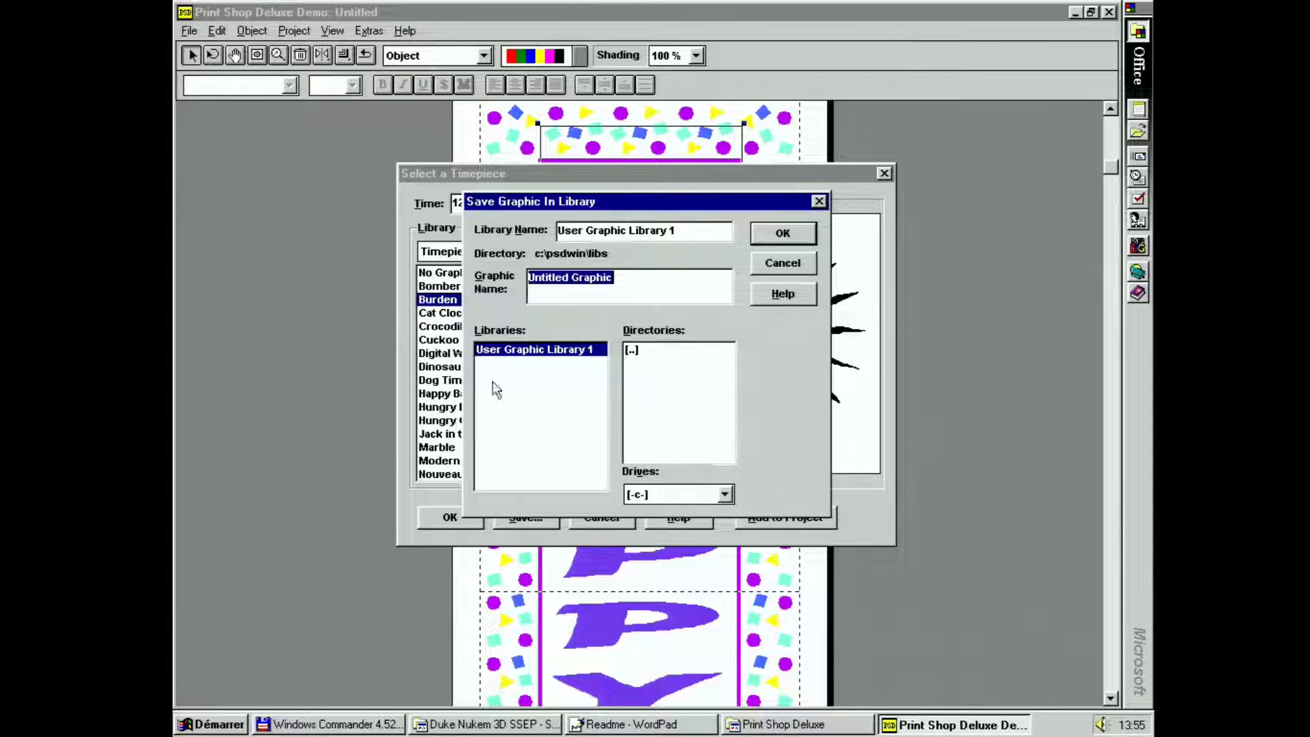
key("alt+Tab")
scroll(633, 361, "down", 3)
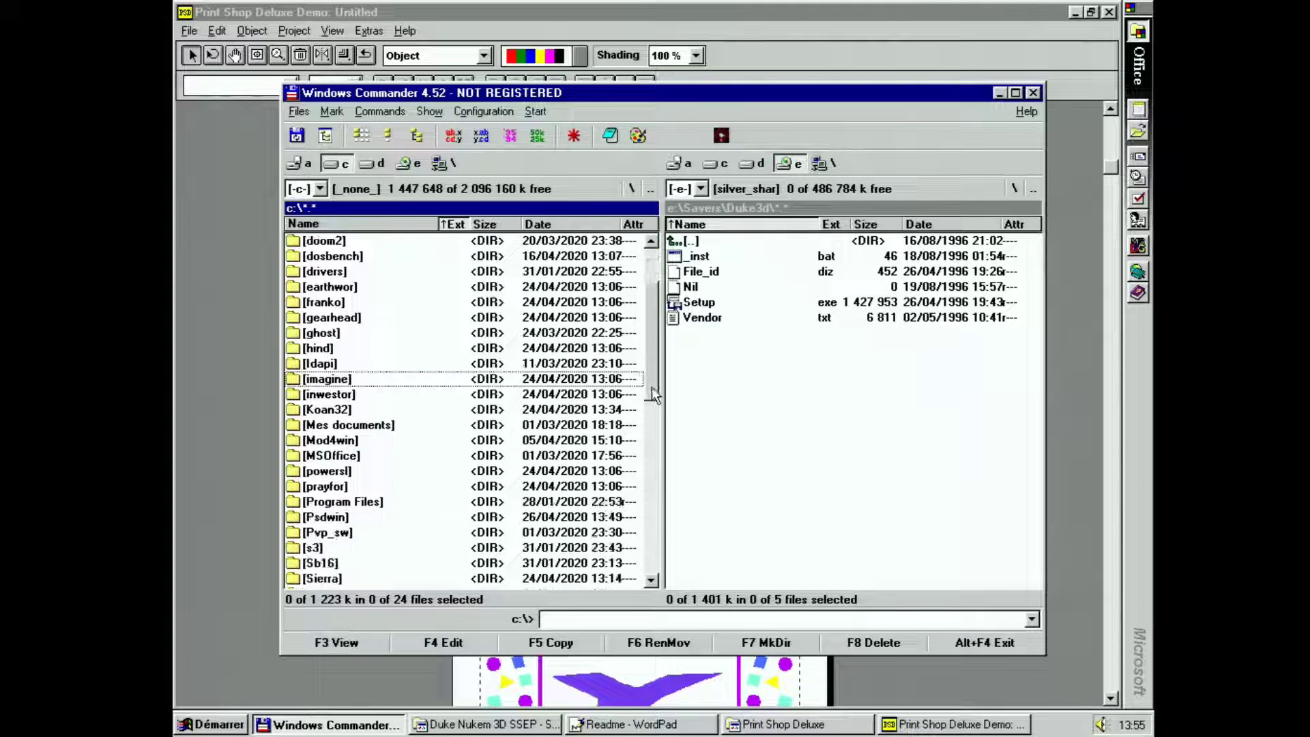
double_click(361, 485)
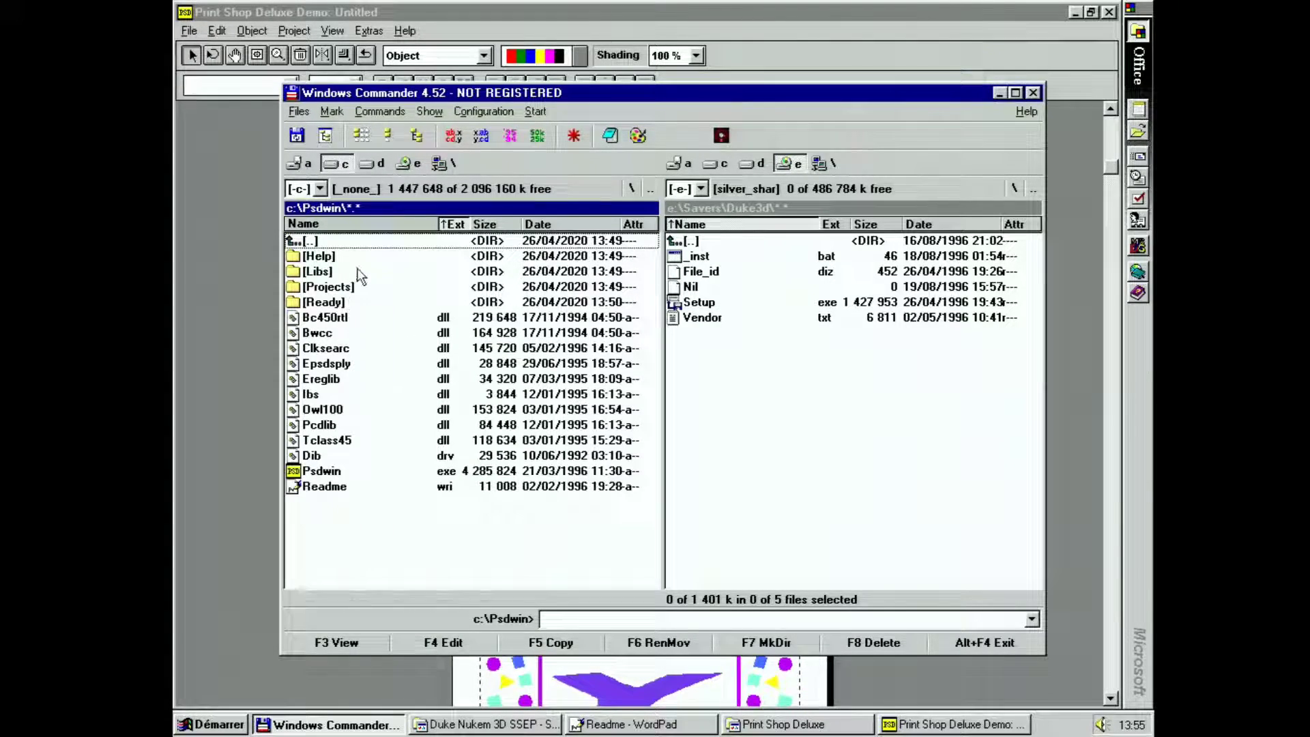
double_click(358, 271)
left_click(580, 224)
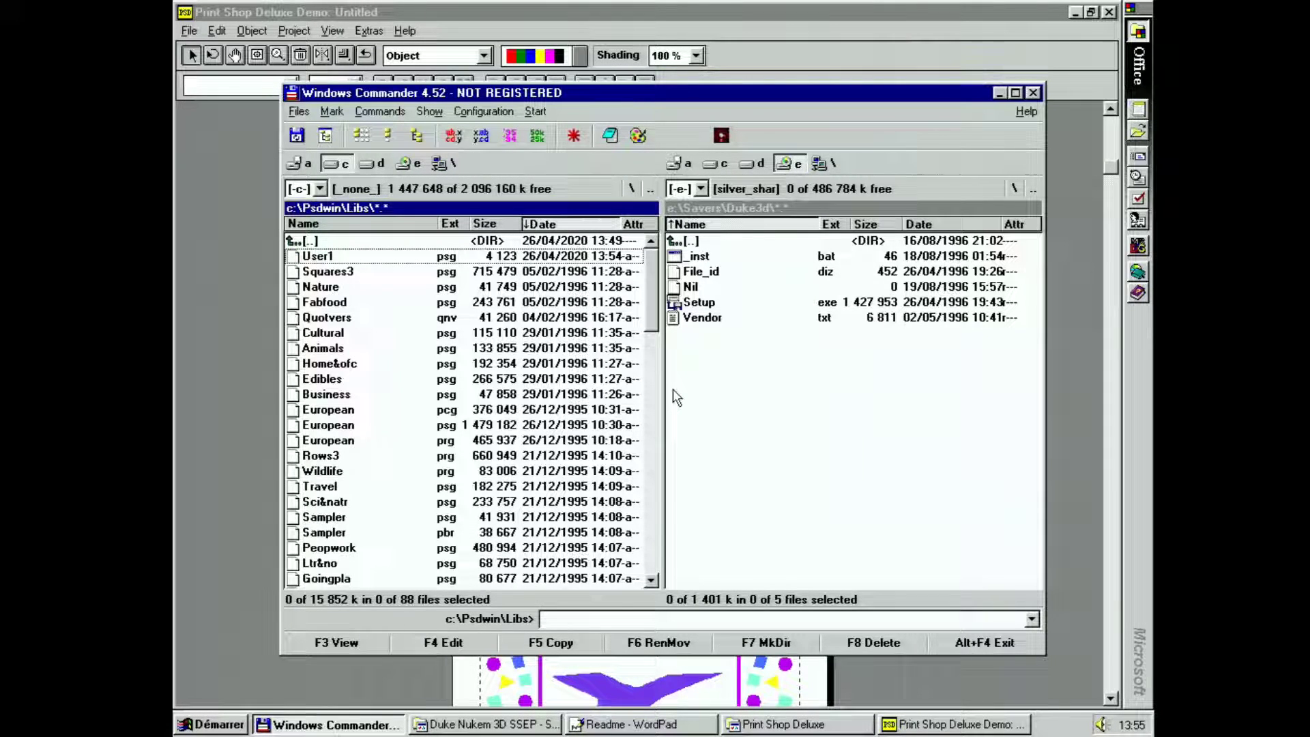
Return to Print Shop Deluxe, cancel saving the graphic and preview other timepieces, including Cat Clock, Bomber Clock, Sun Clock and Hungry Cat
left_click(679, 10)
left_click(773, 265)
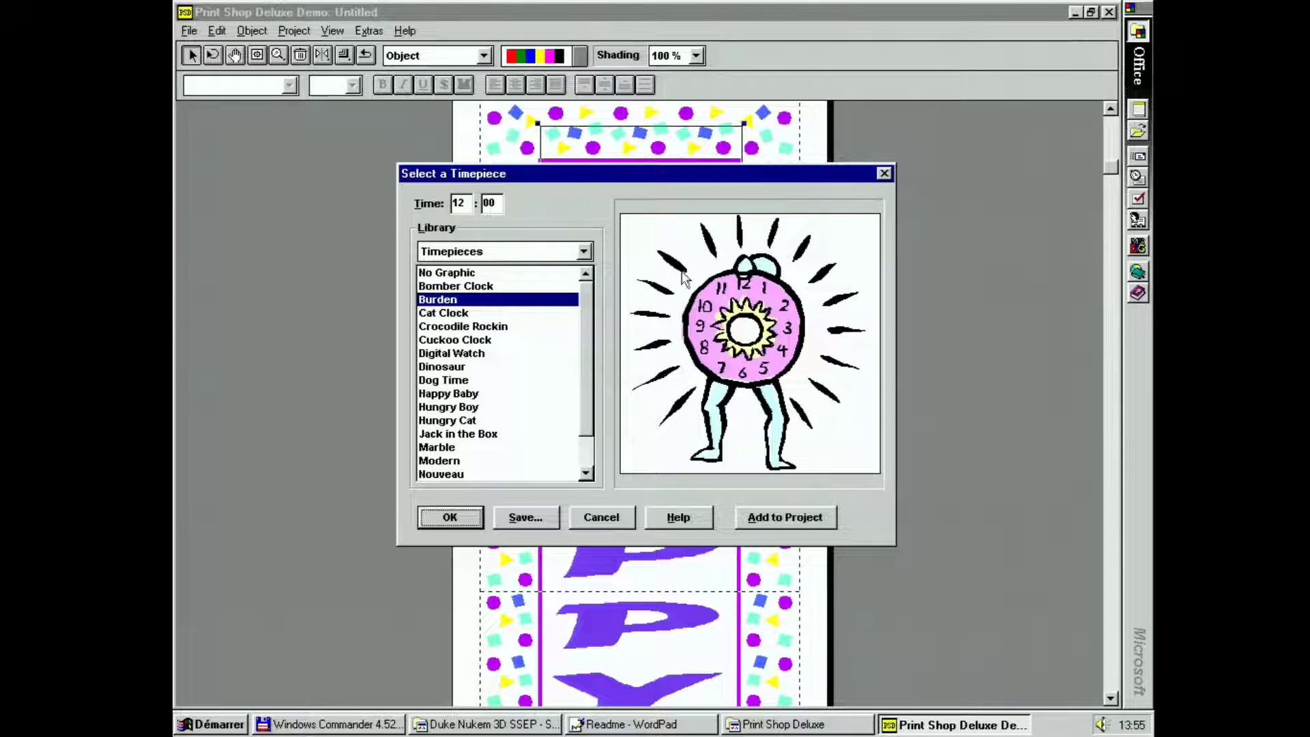
left_click(559, 326)
left_click(558, 313)
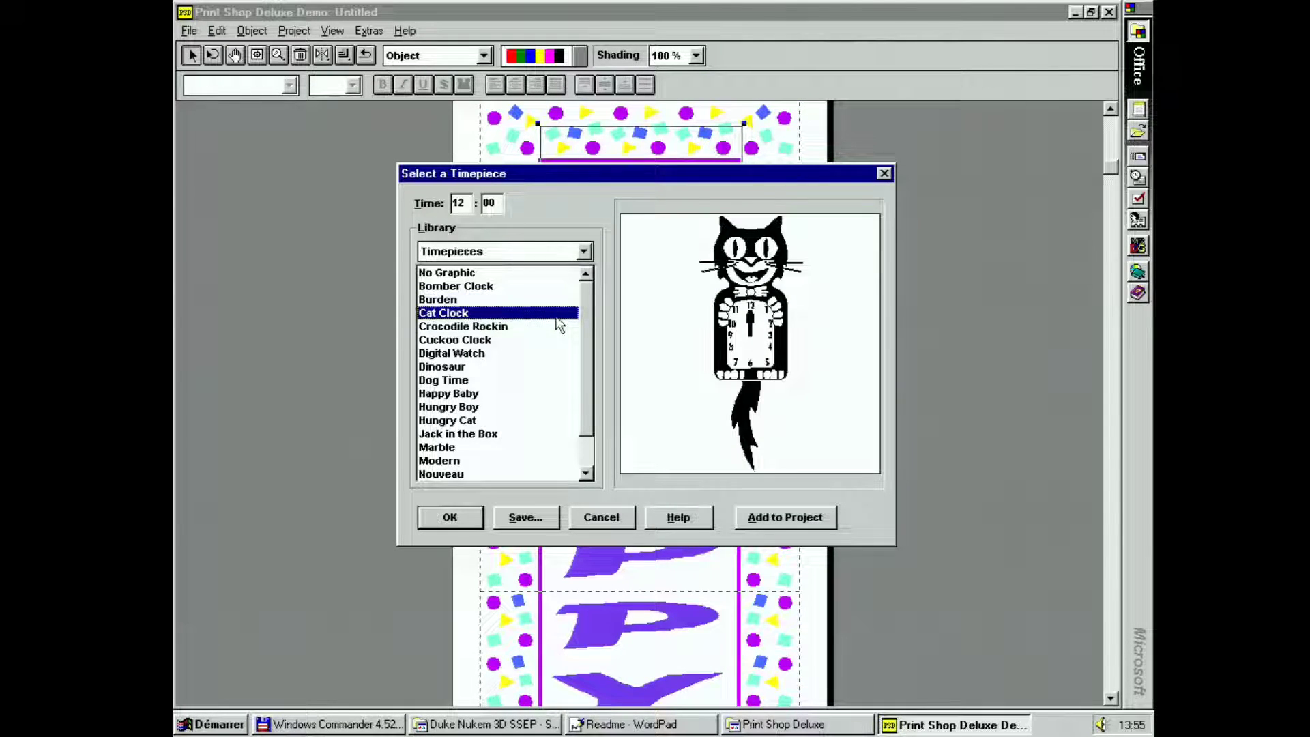
left_click(558, 300)
left_click(558, 286)
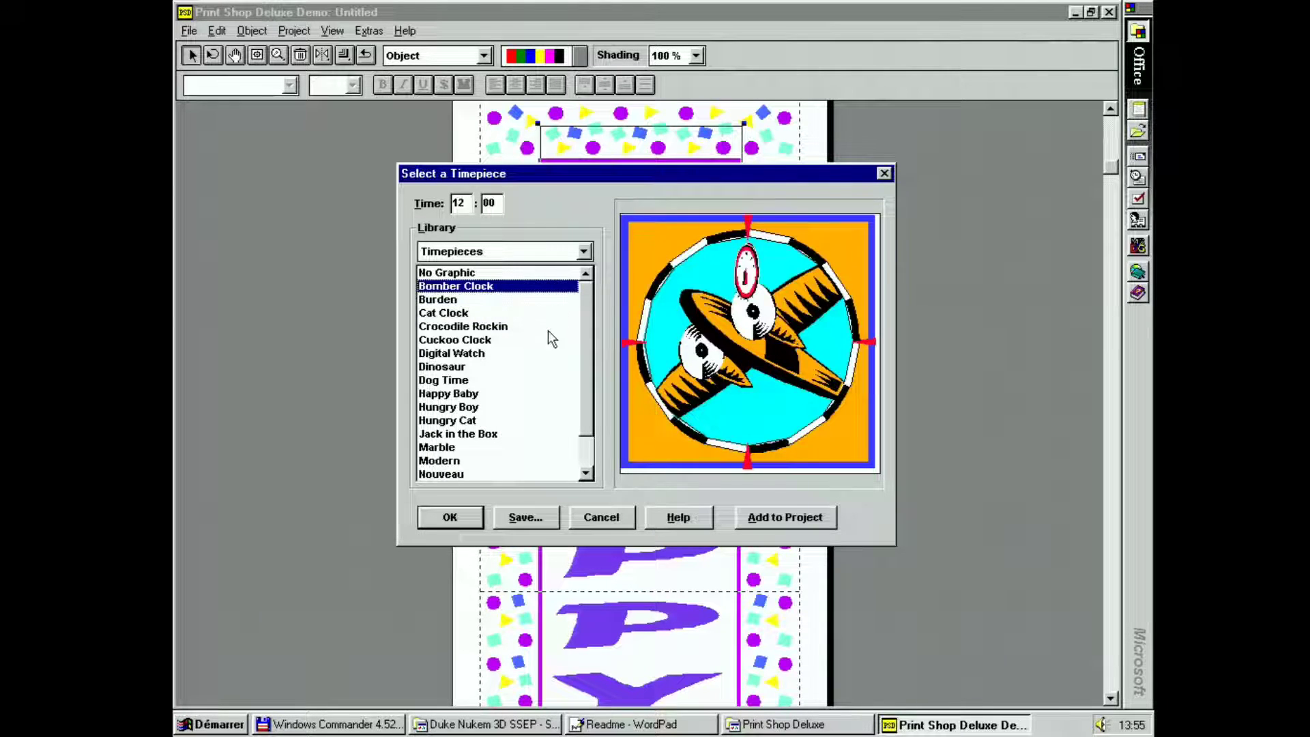
left_click(539, 367)
left_click(535, 406)
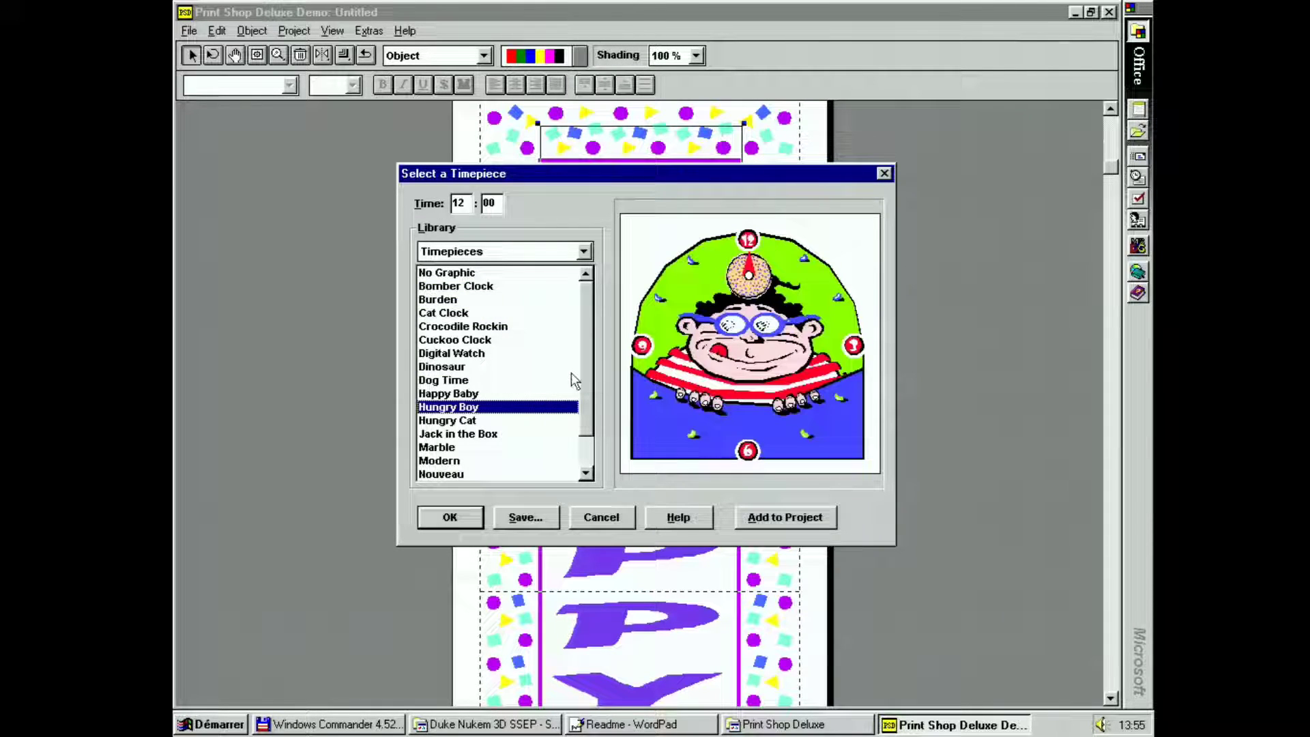
left_click(509, 472)
left_click_drag(591, 420, 590, 497)
left_click(501, 474)
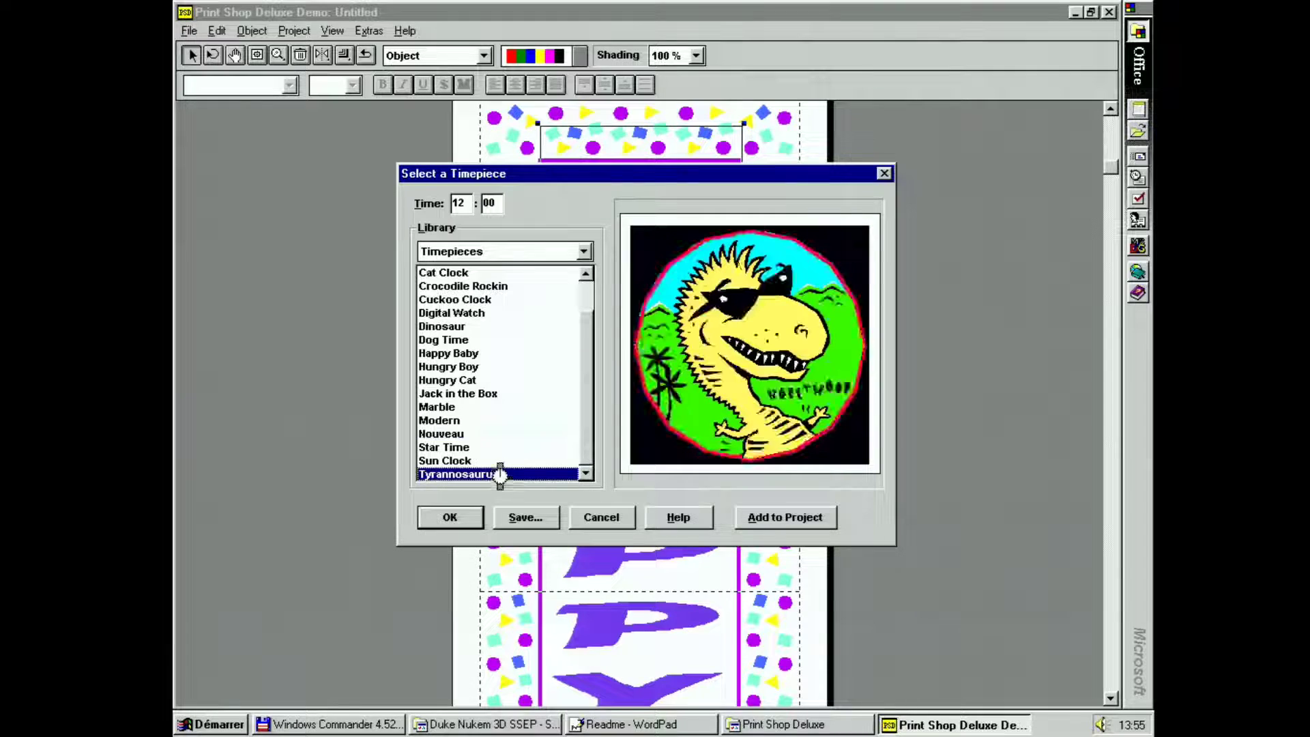
left_click(504, 461)
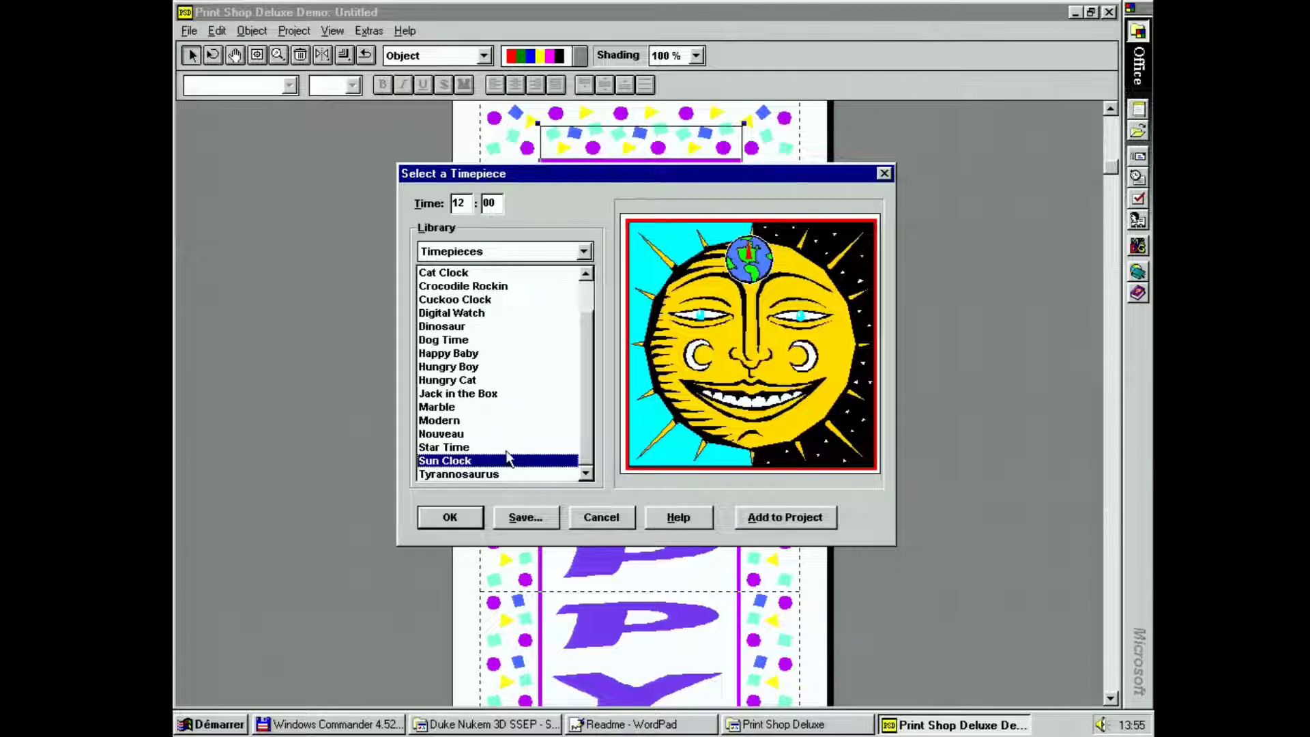
left_click(506, 448)
left_click(508, 421)
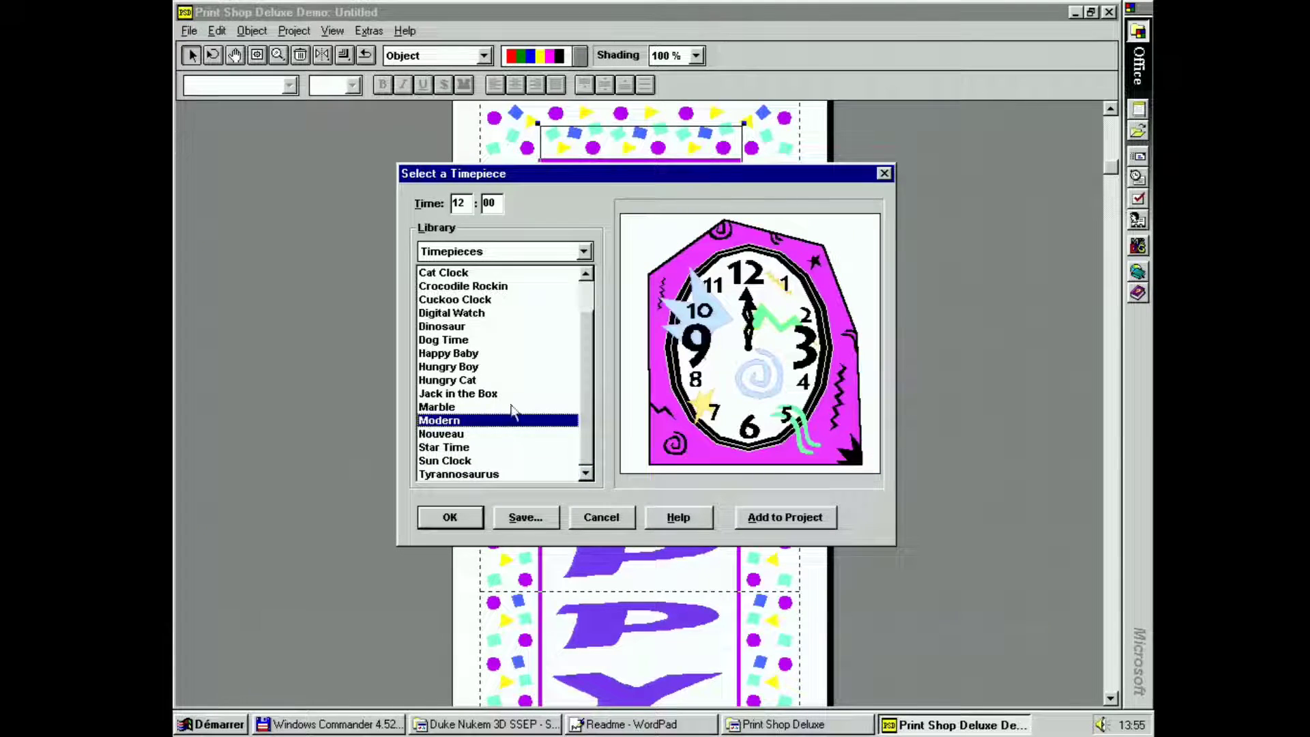
left_click(515, 395)
left_click(516, 380)
left_click(526, 354)
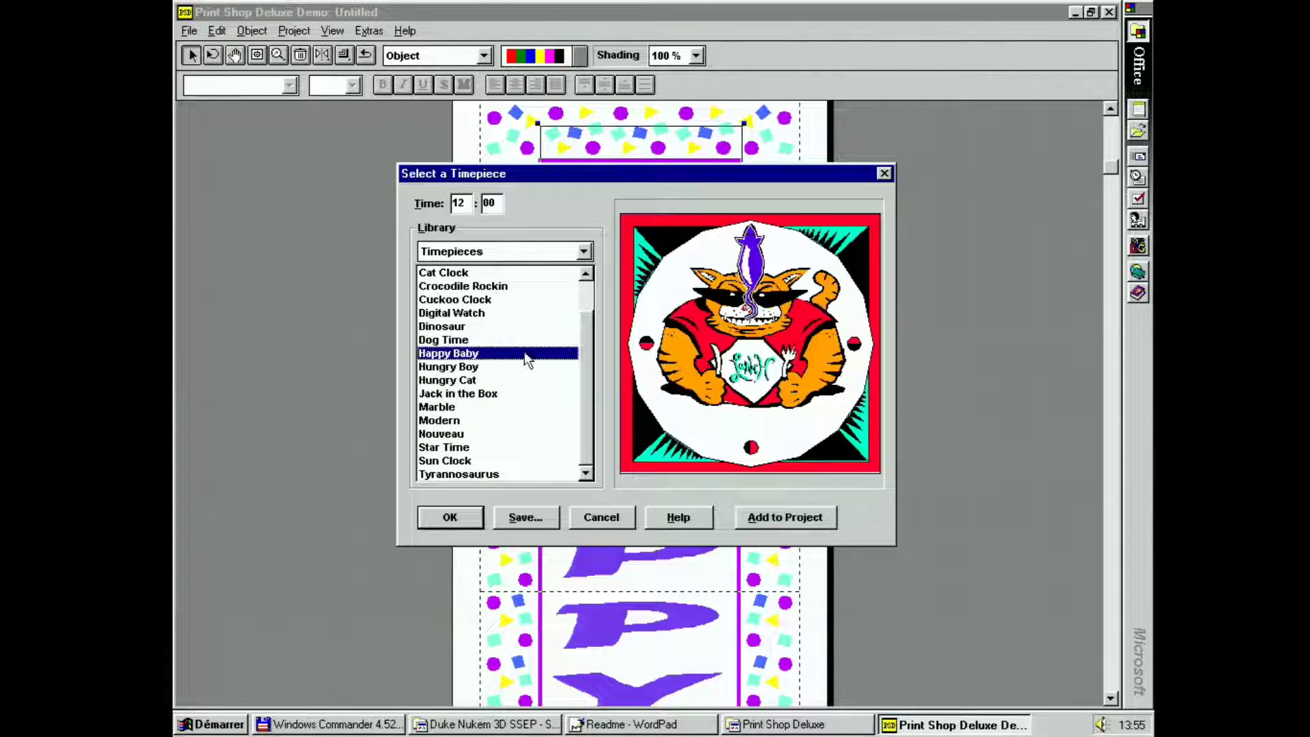
left_click(515, 367)
left_click(513, 380)
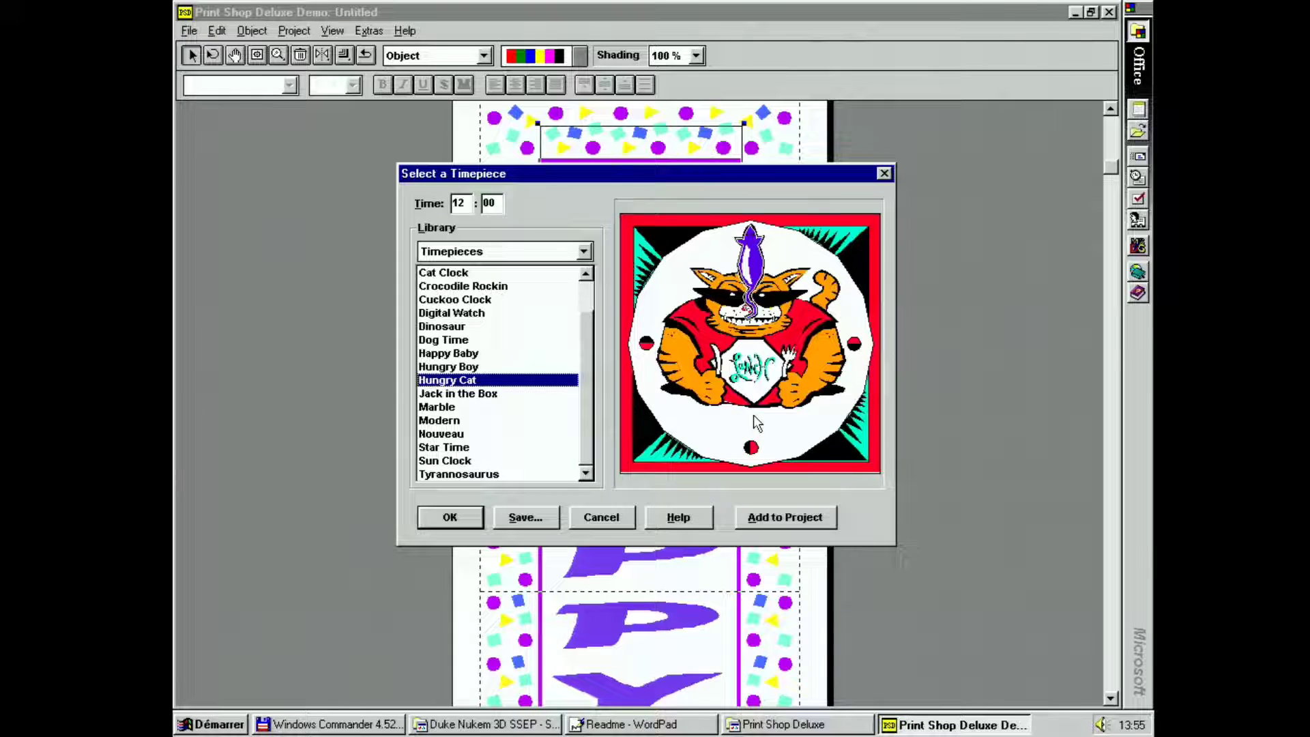
Accept the Hungry Cat timepiece without saving it to a library and close Print Shop Deluxe
left_click(468, 524)
left_click(659, 413)
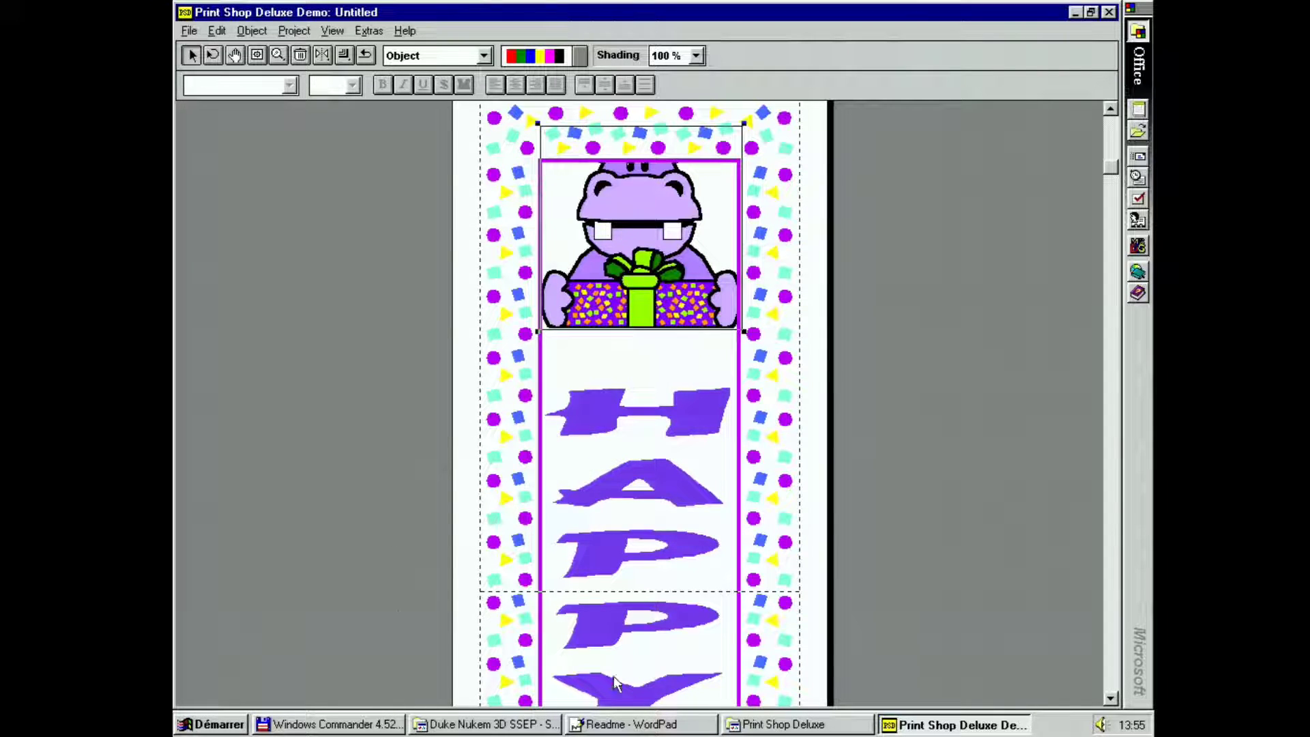
left_click(1109, 12)
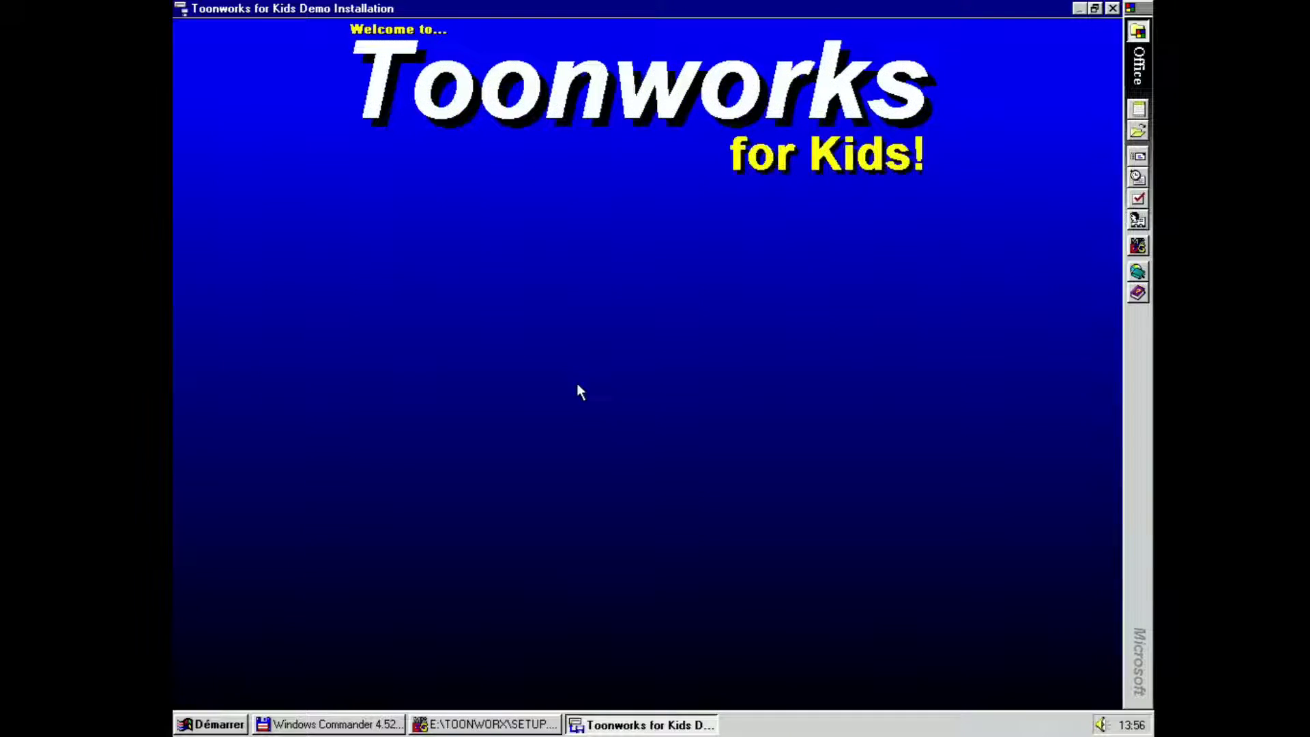
Install the Toonworks for Kids demo into C:\Program Files\TOONWORX without backups and with a Windows Desktop shortcut
key("Return")
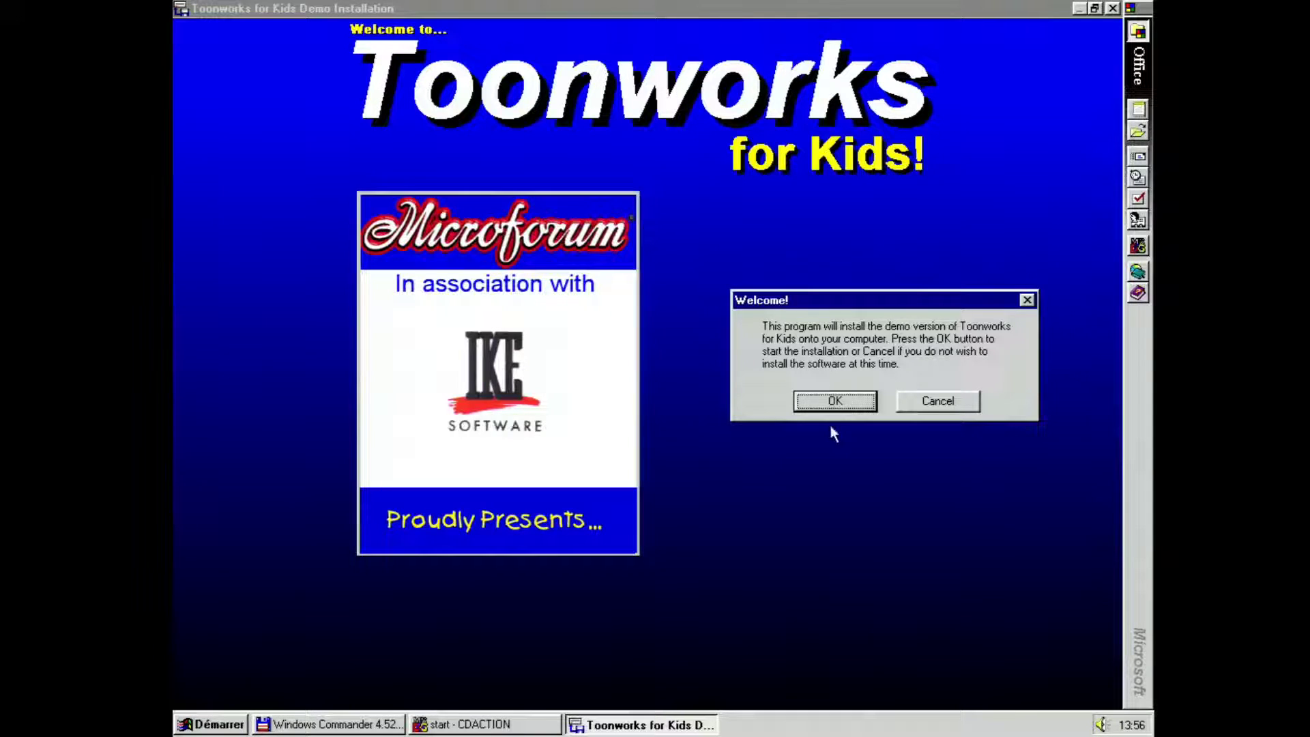
left_click(839, 401)
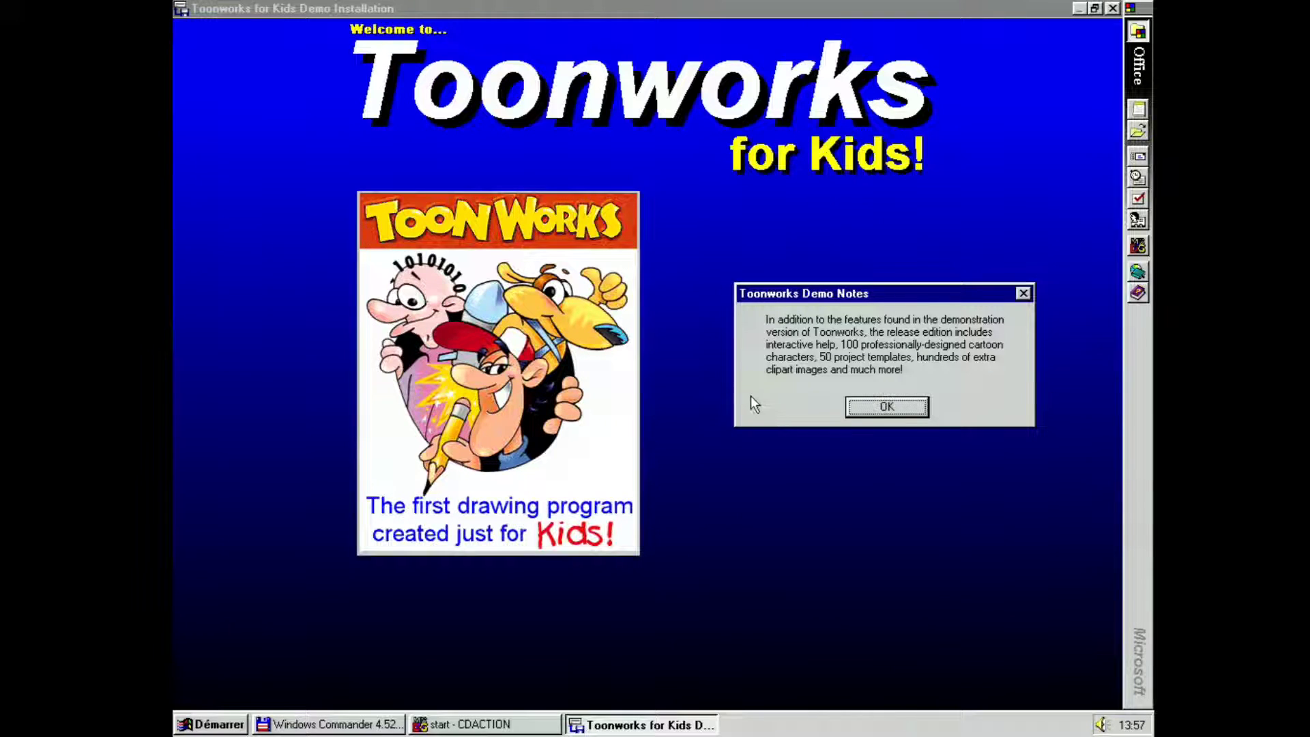
left_click(906, 408)
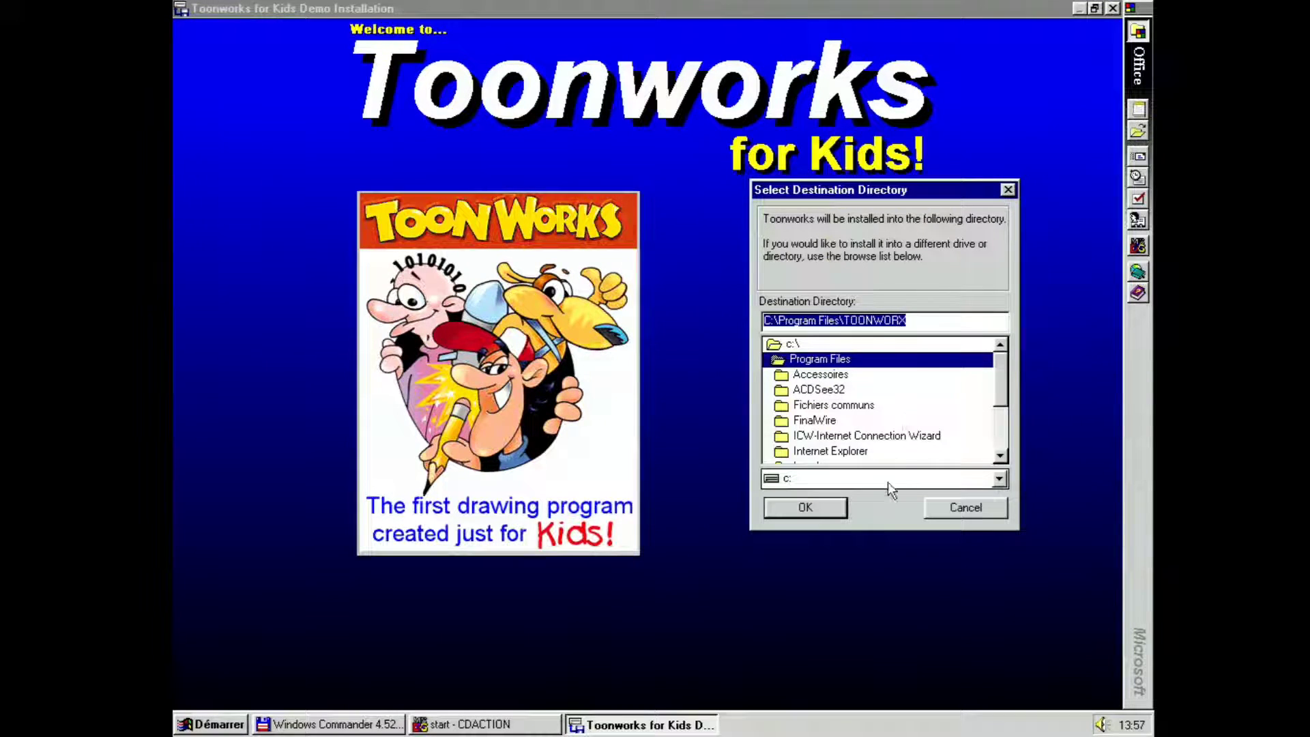
left_click(825, 509)
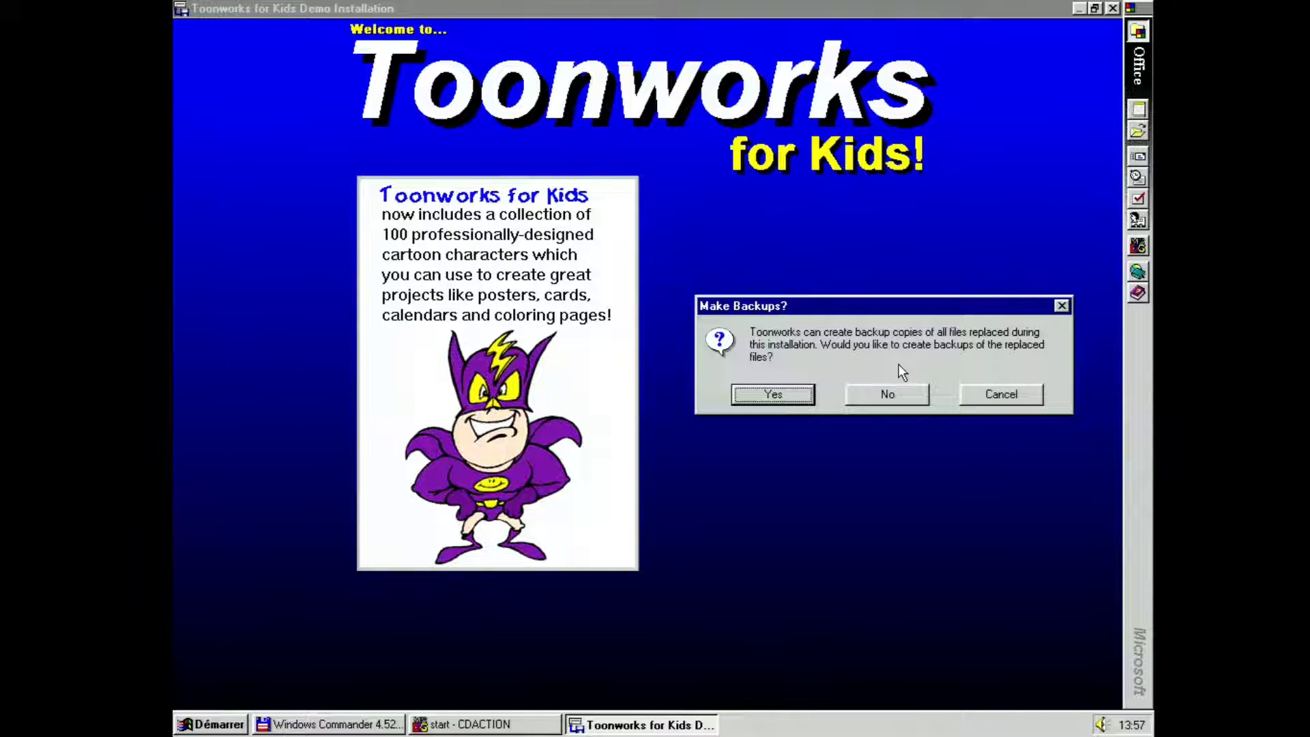
left_click(896, 407)
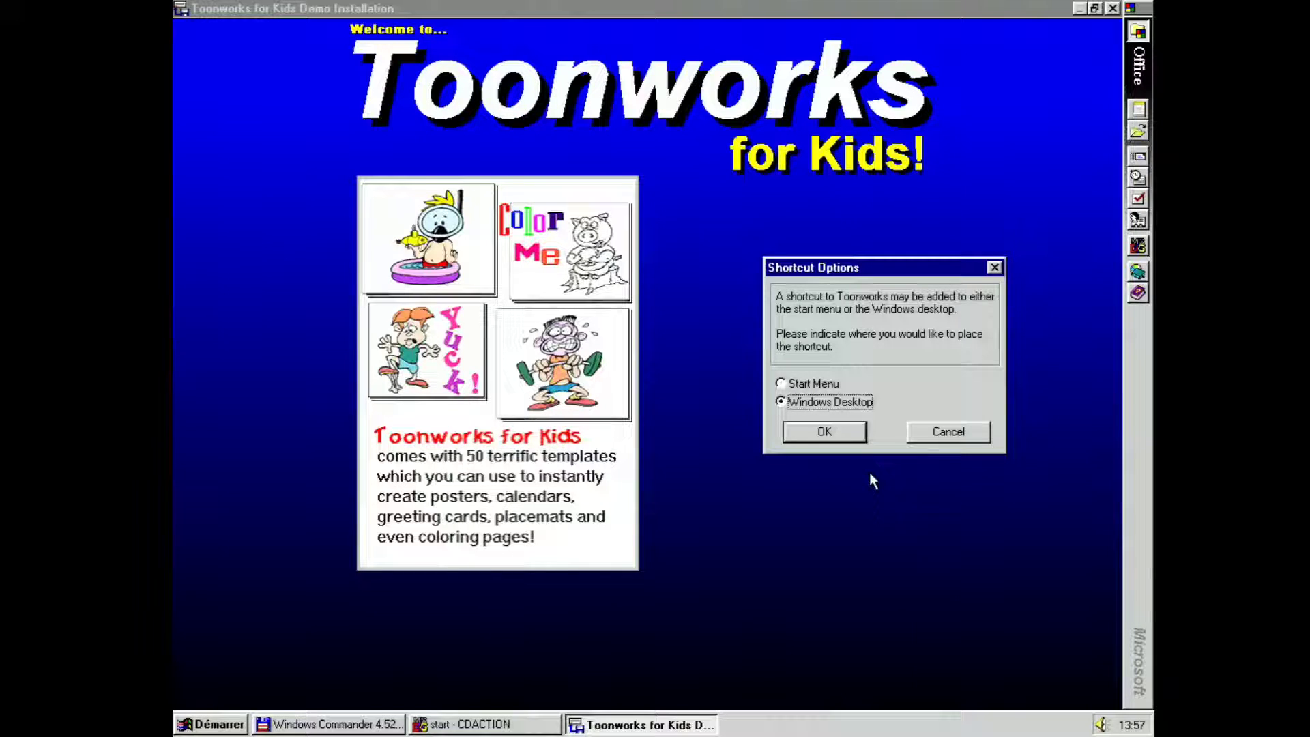
left_click(851, 430)
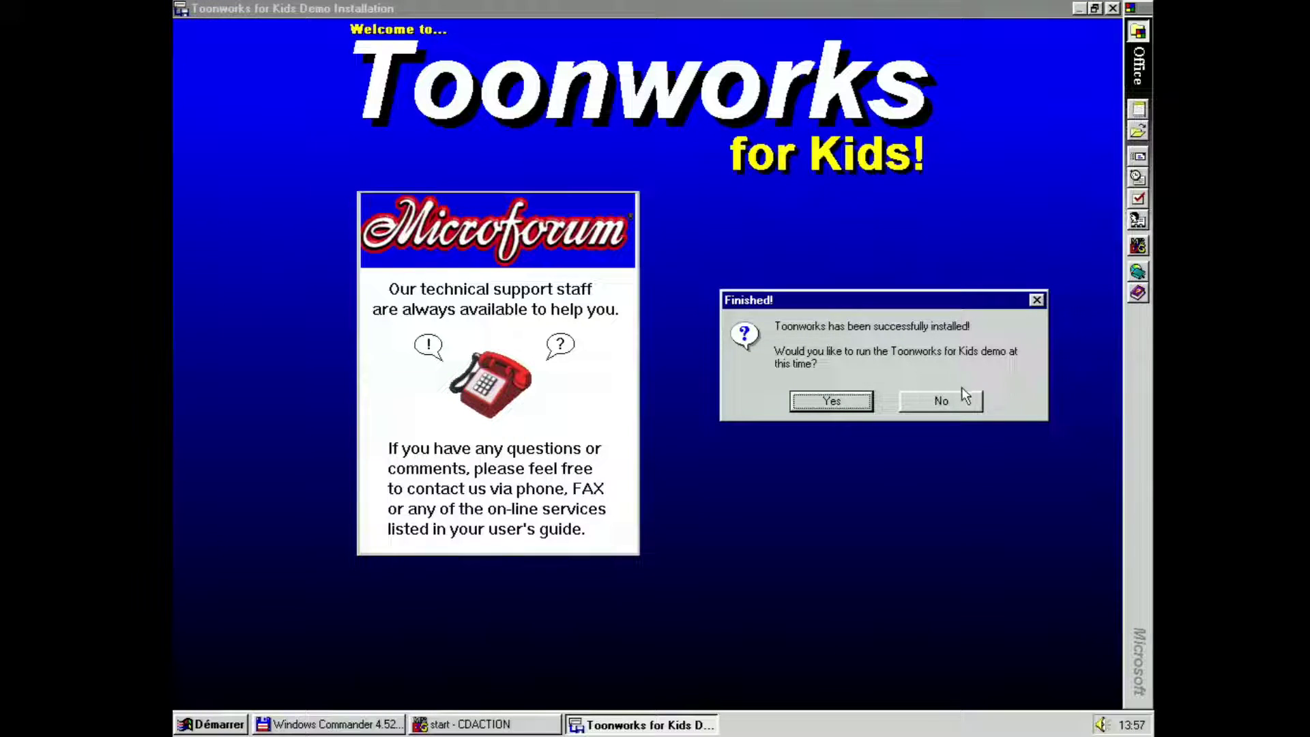
Launch the Toonworks for Kids demo and place the body writing at a desk on the poster
left_click(833, 402)
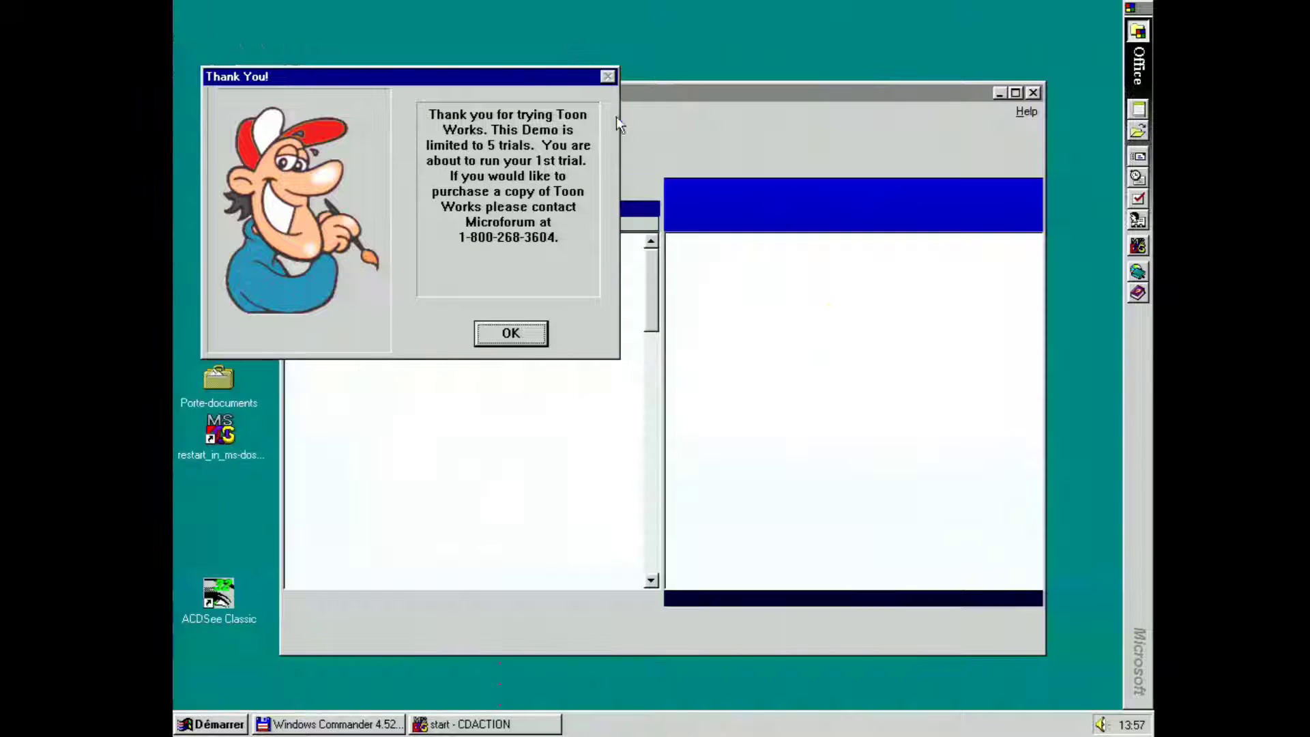
left_click(523, 342)
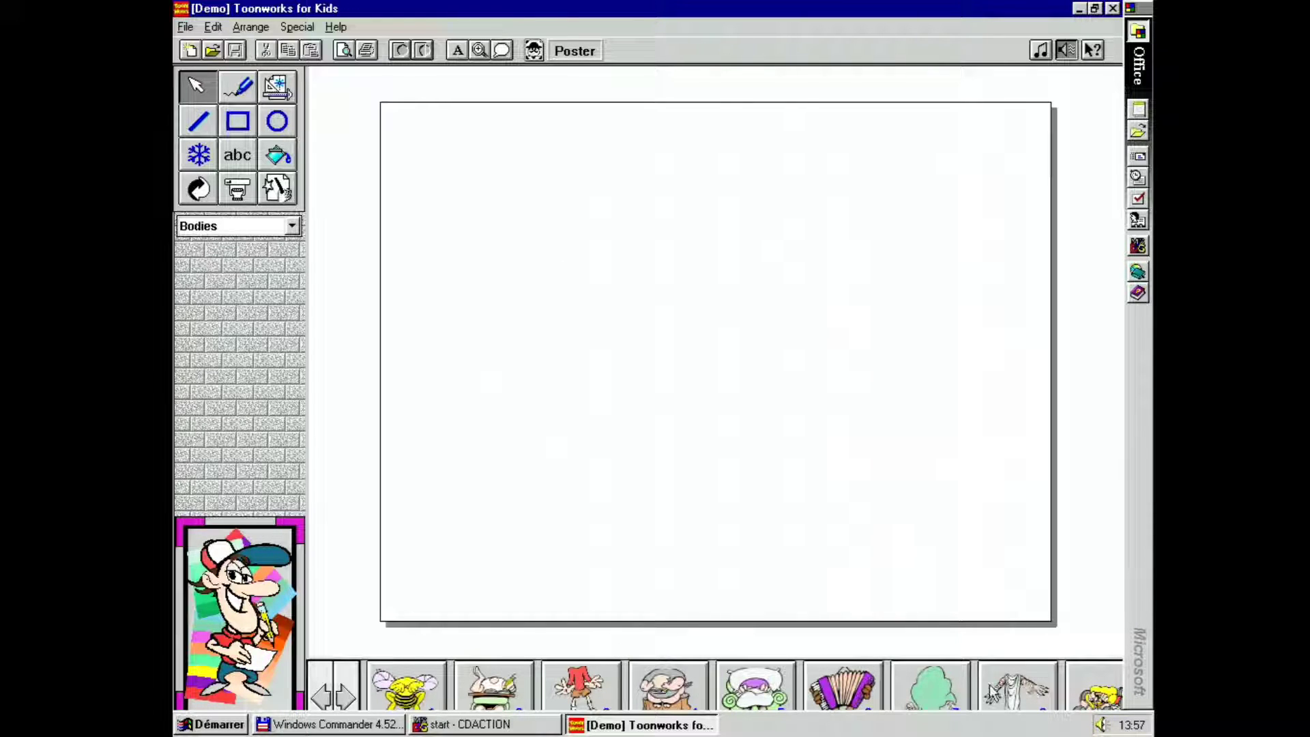
left_click(486, 689)
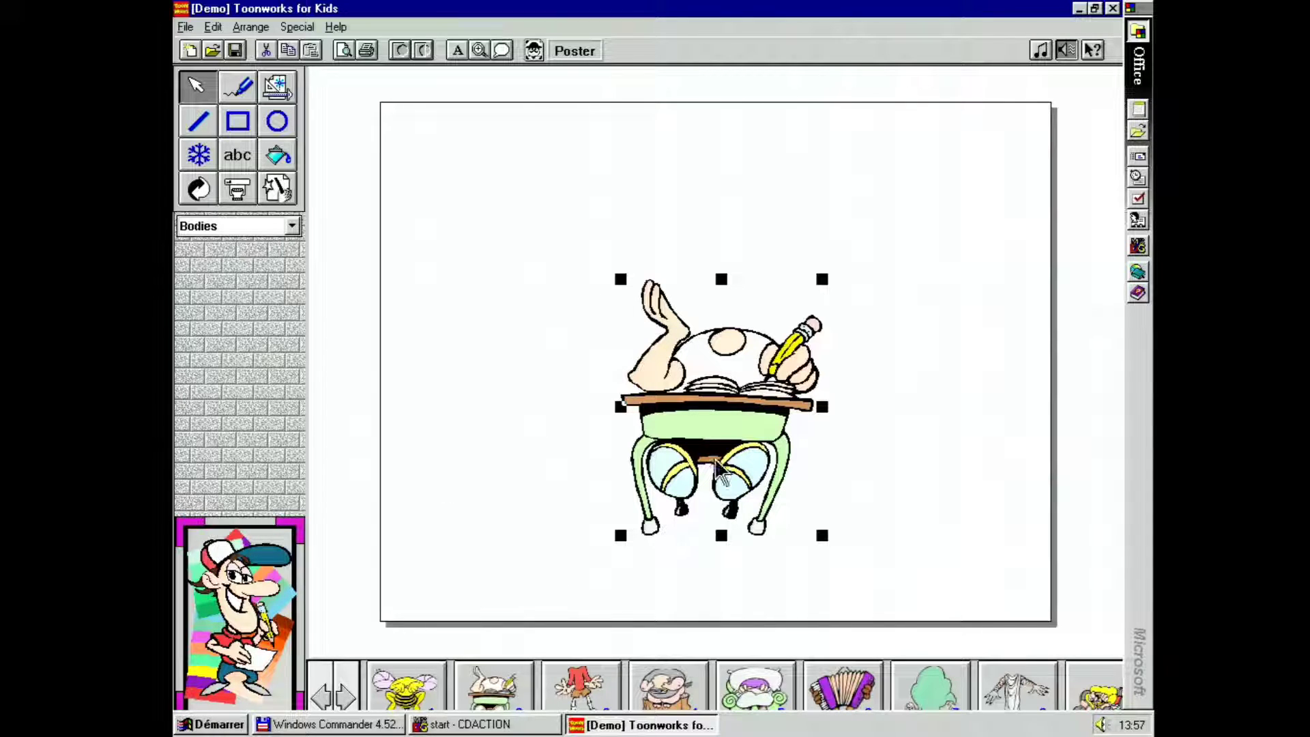
left_click(902, 496)
Add the accordion body to the poster, shift it left of the desk figure and delete it
left_click(843, 688)
left_click_drag(738, 414, 532, 427)
key("Delete")
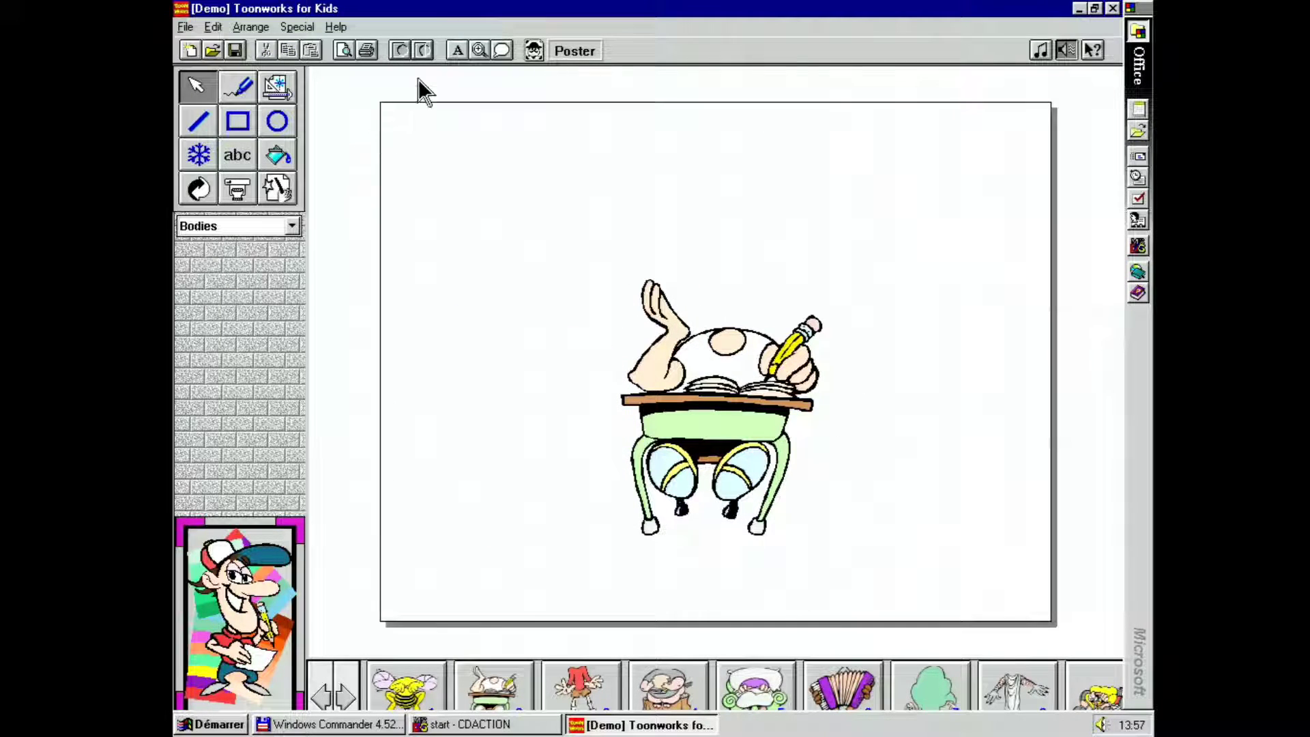
Browse the cartoon part categories, including Heads and Bodies
key("Down")
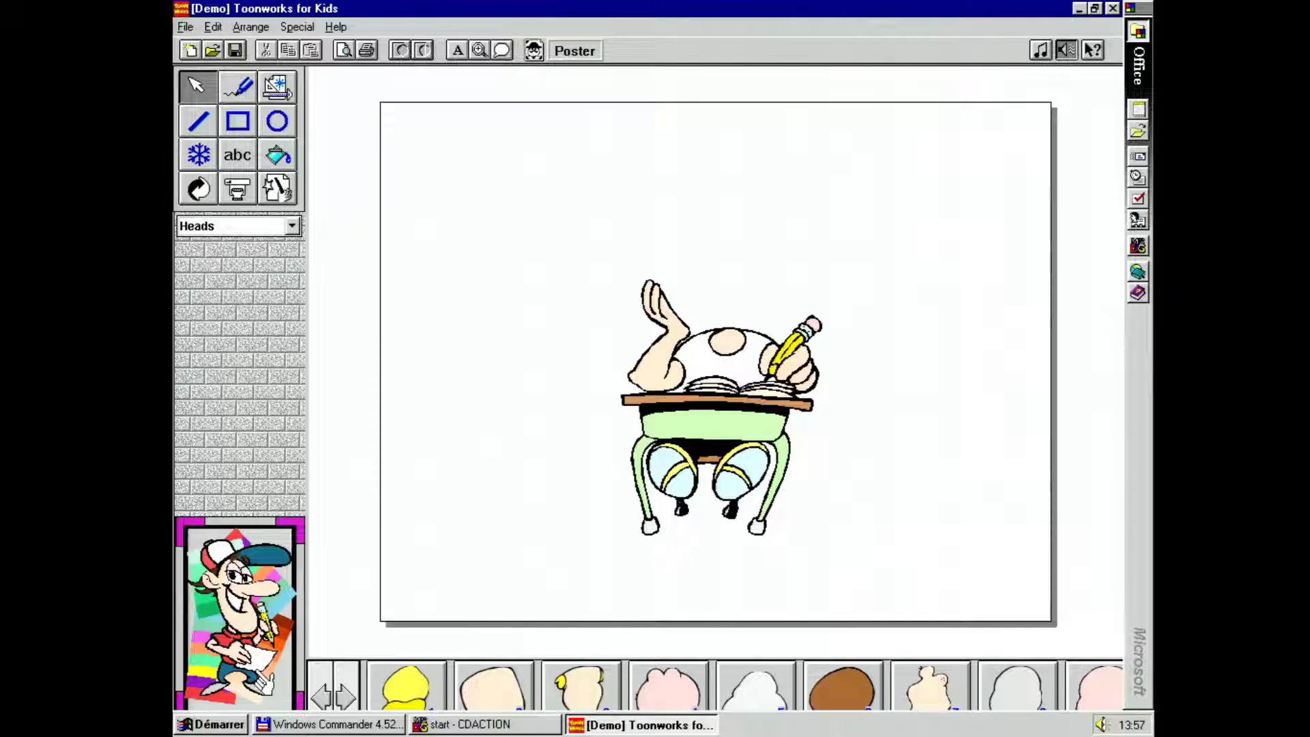
key("Down")
key("Down")
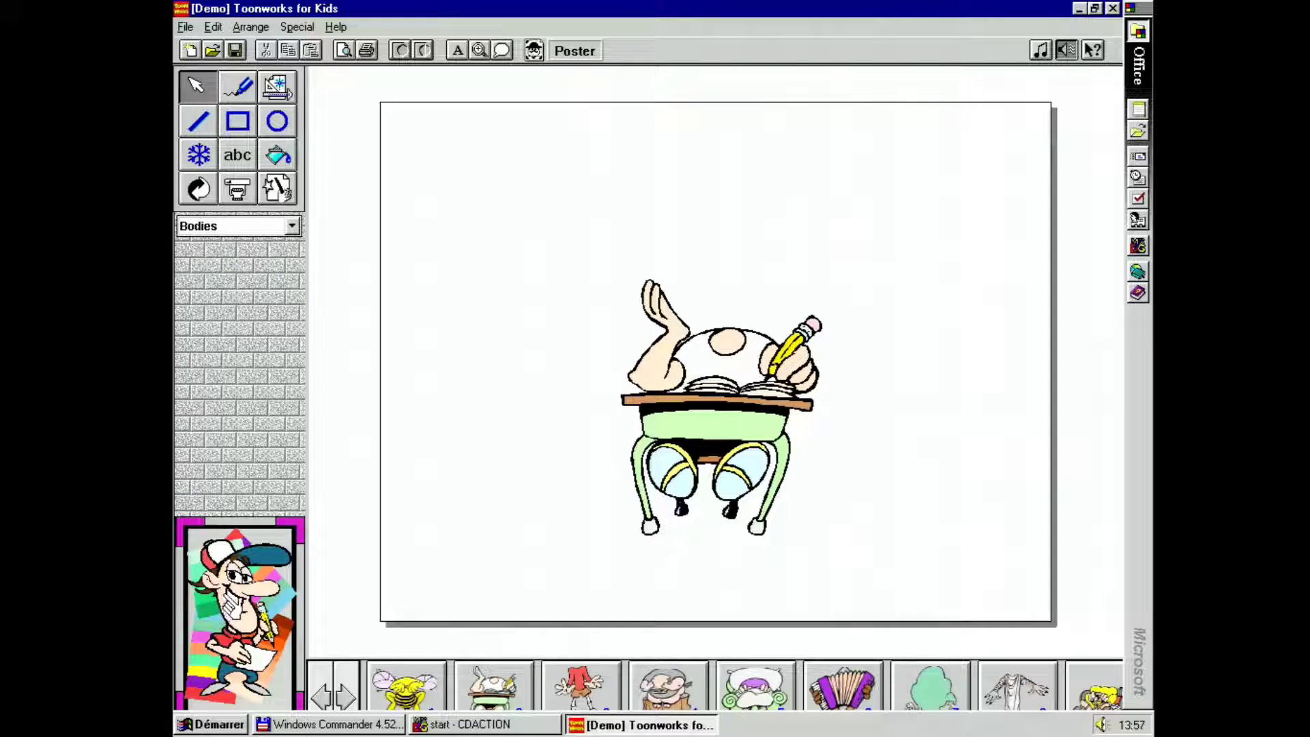
Browse the cartoon part categories, including Hats, Noses, Ears and Eyes, and return to Heads
key("Down")
key("Down")
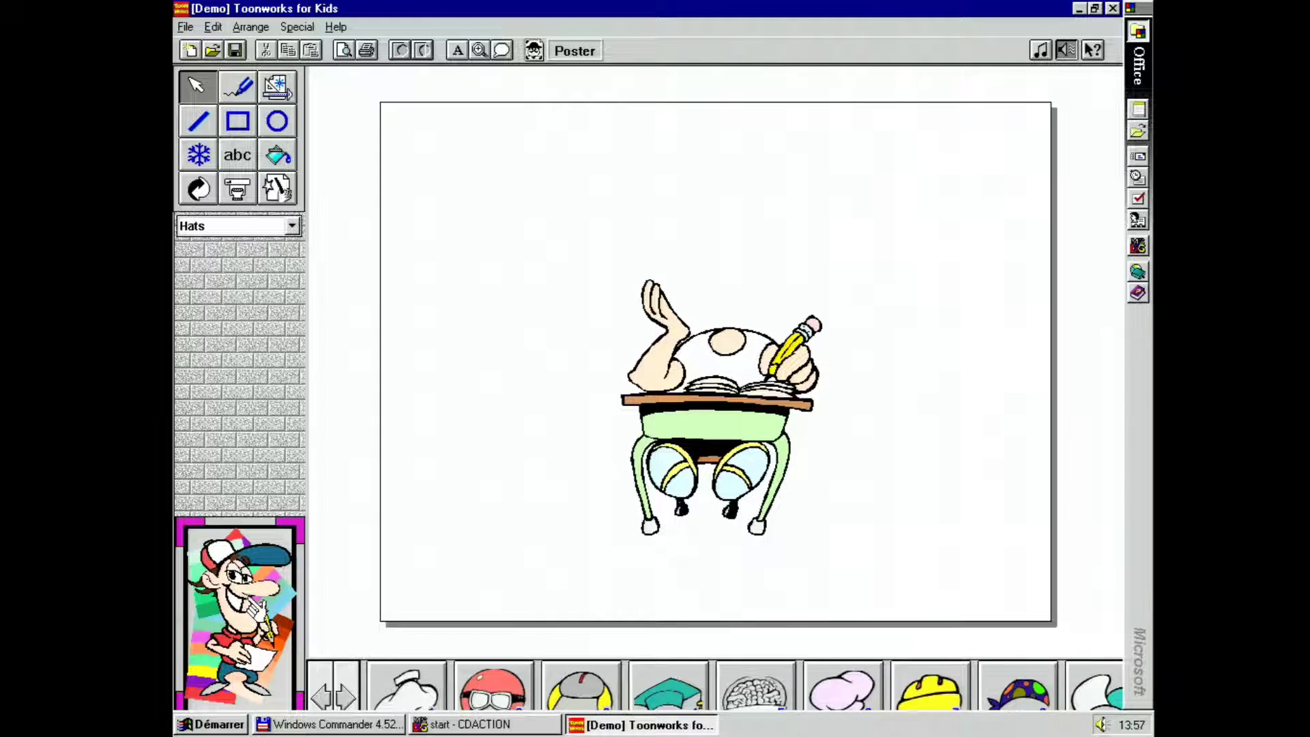
key("Down")
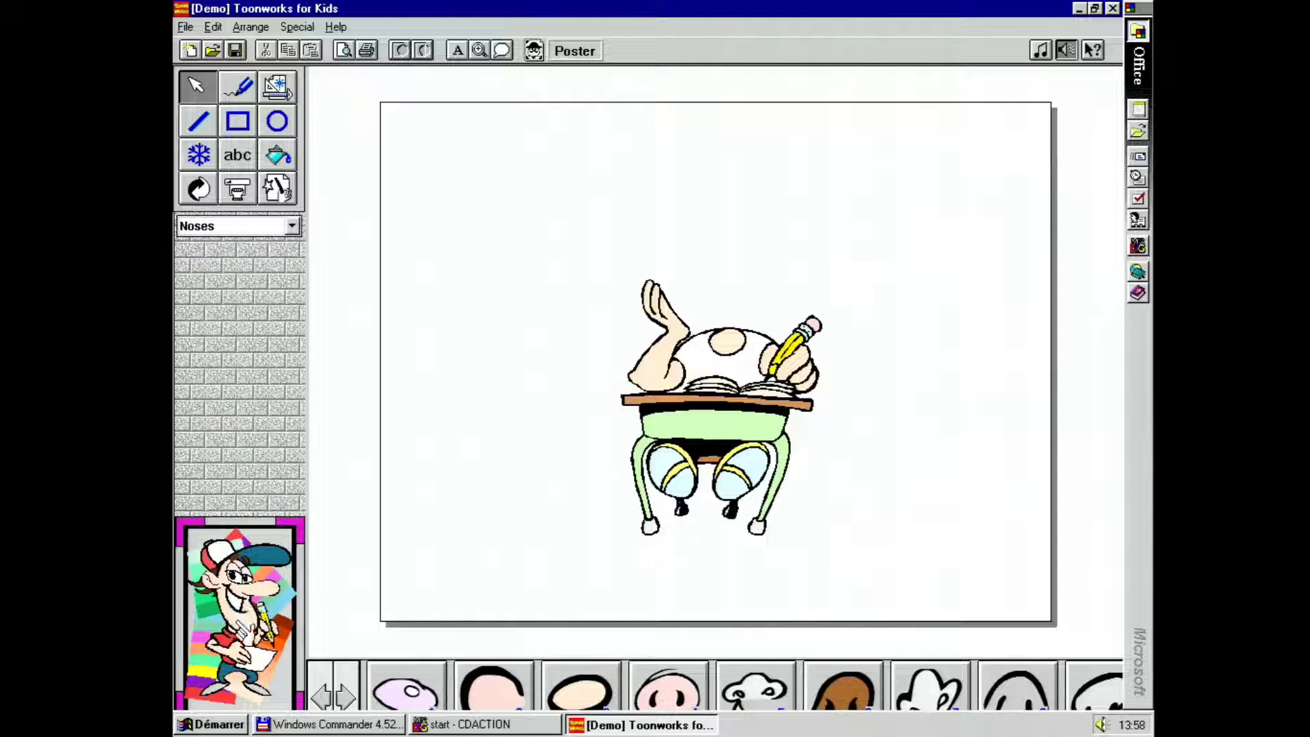
key("Down")
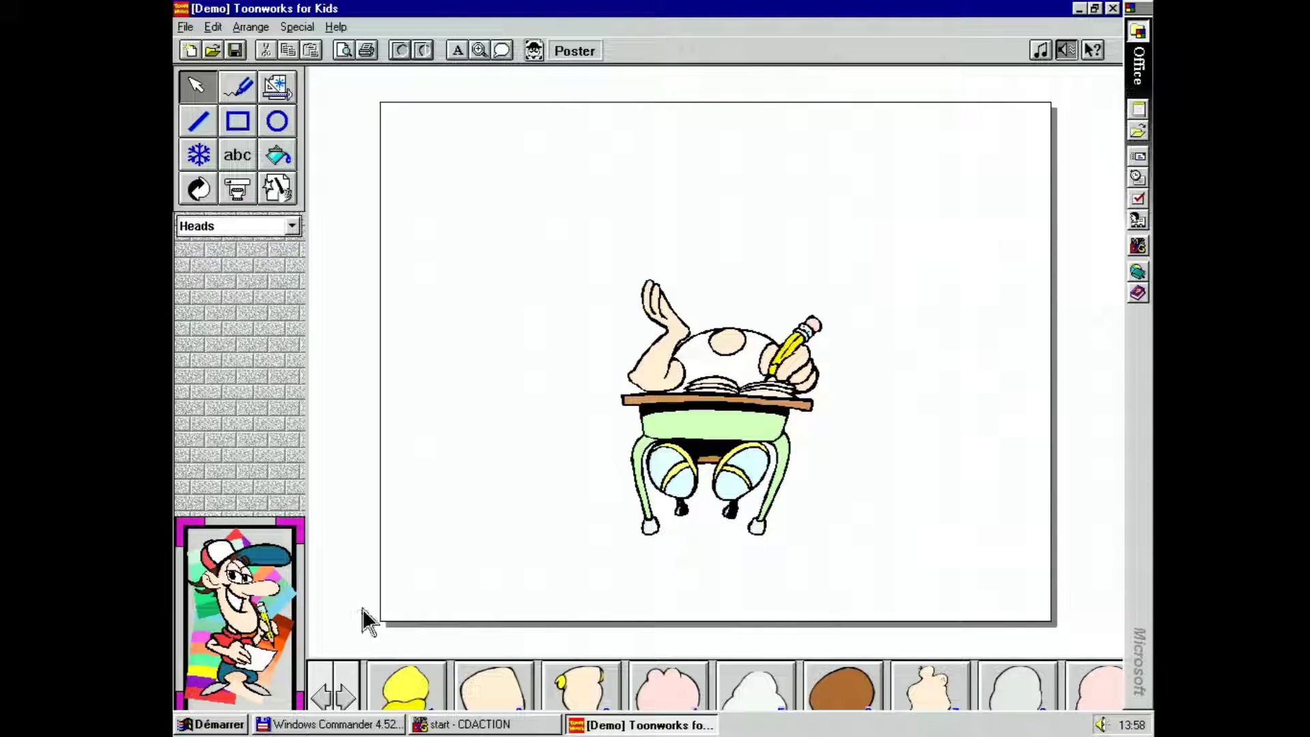
key("Down")
key("Down")
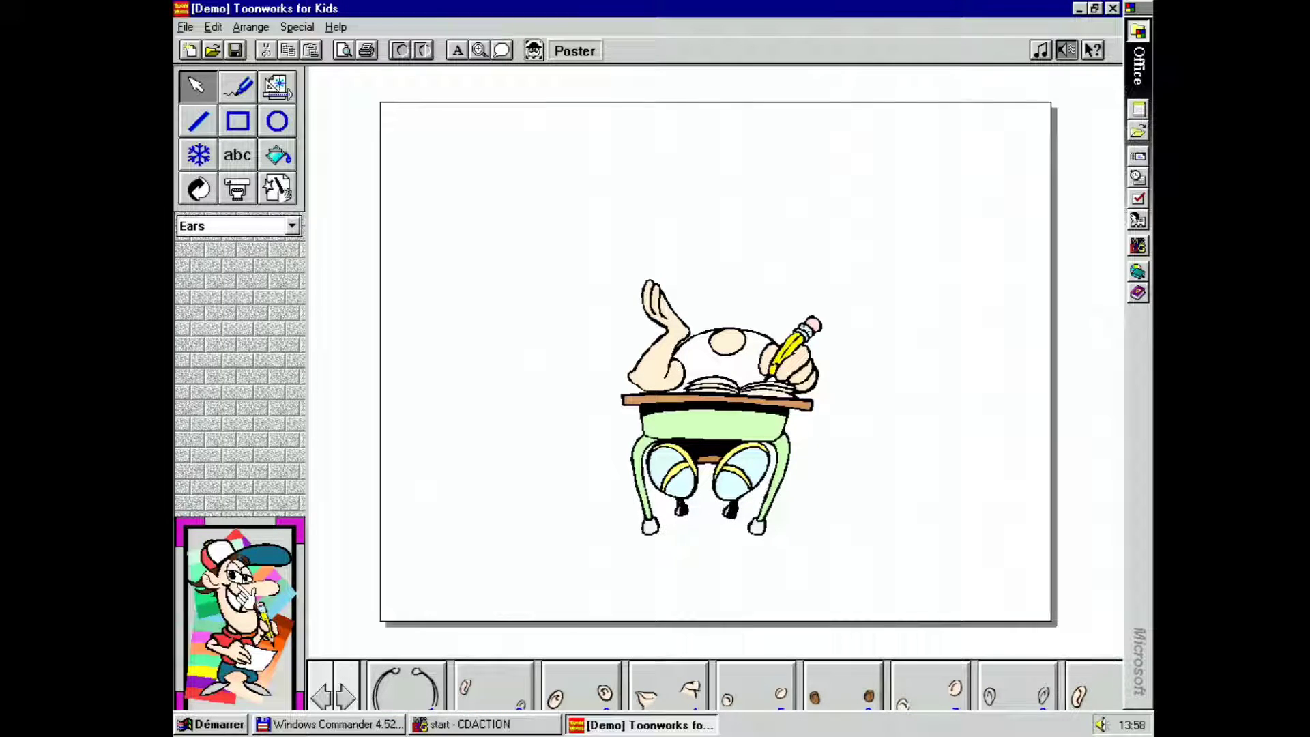
key("n")
key("Up")
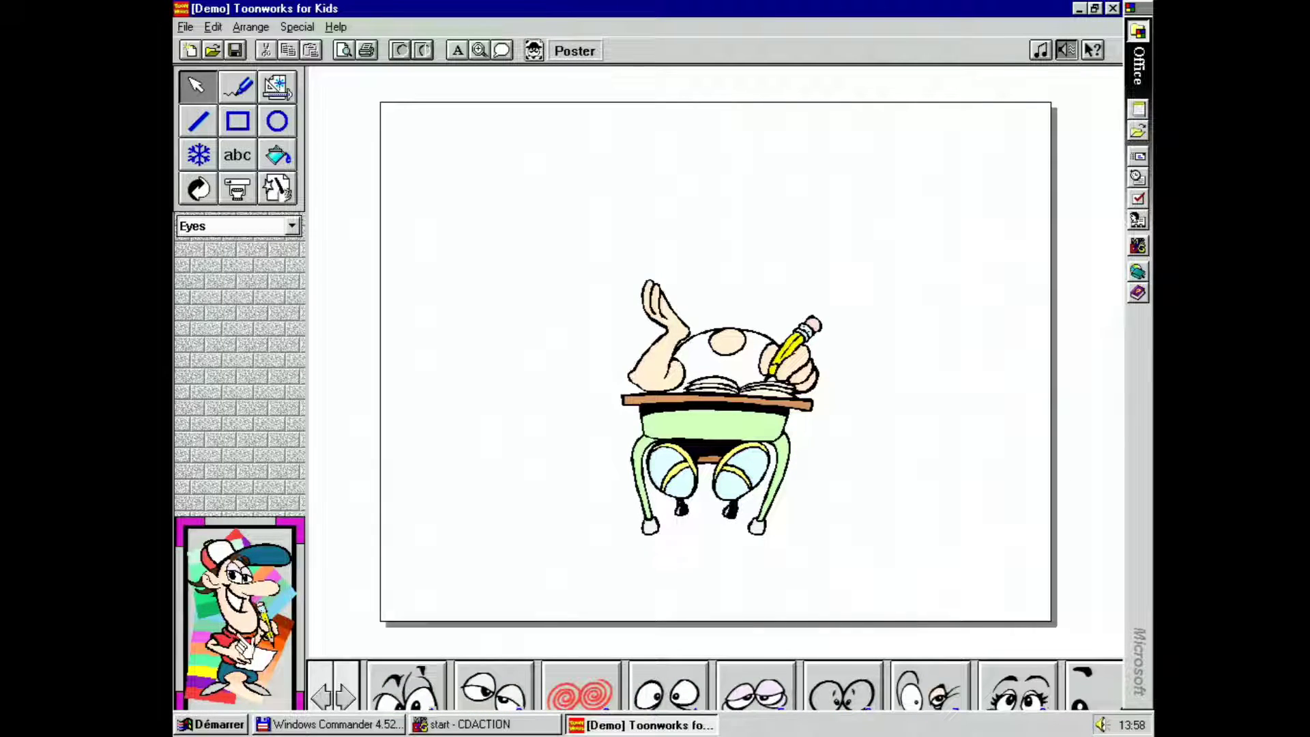
key("h")
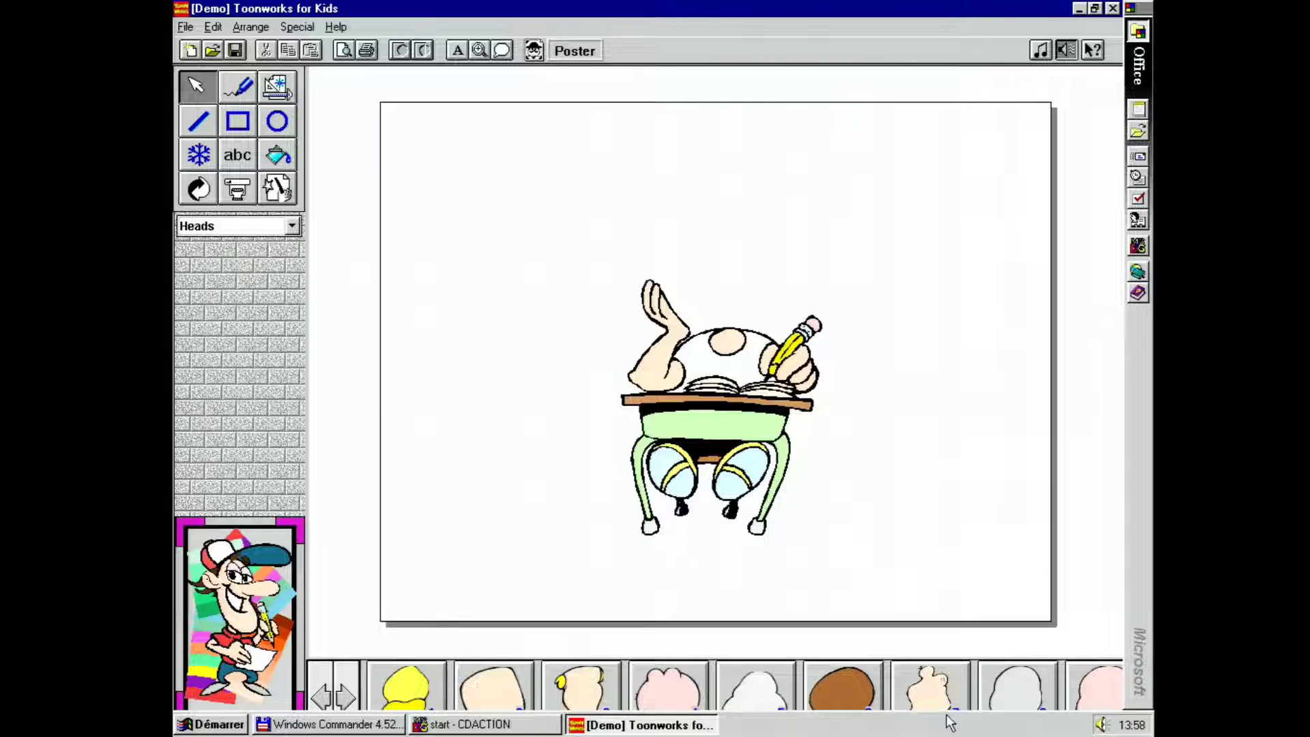
double_click(799, 8)
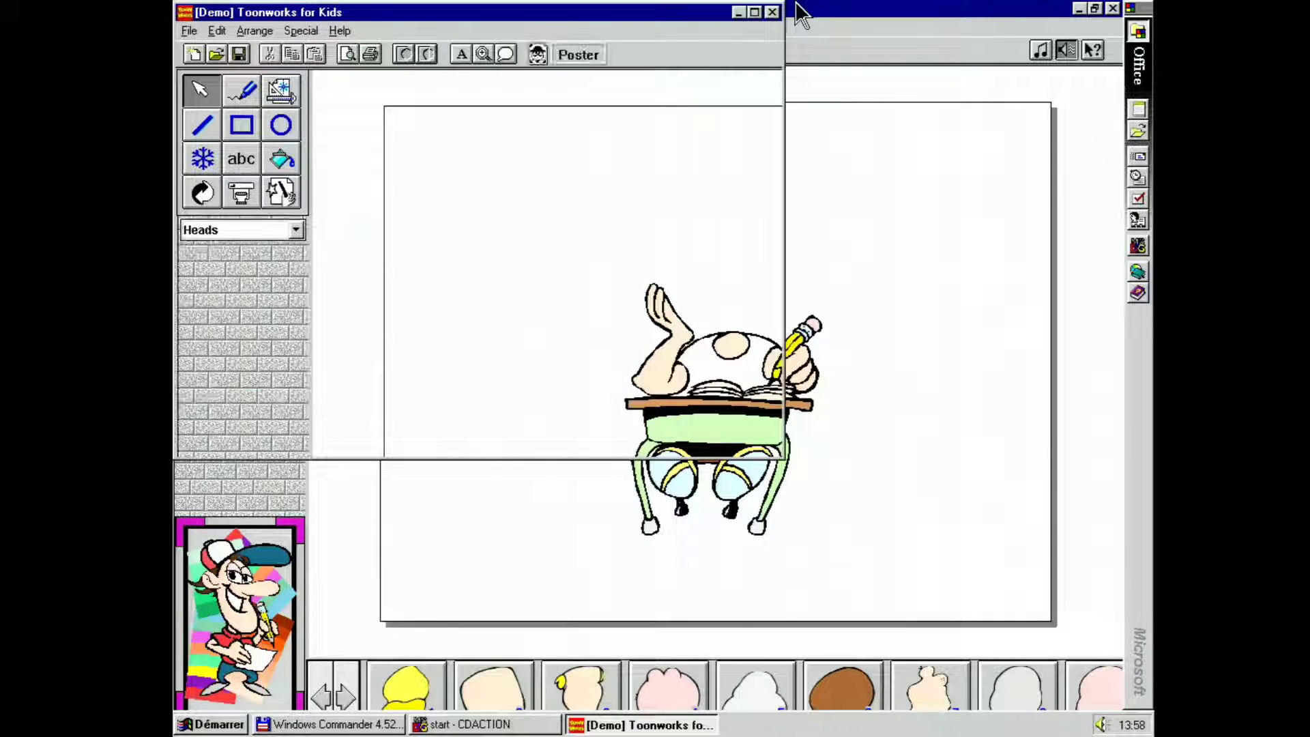
left_click_drag(786, 464, 1105, 708)
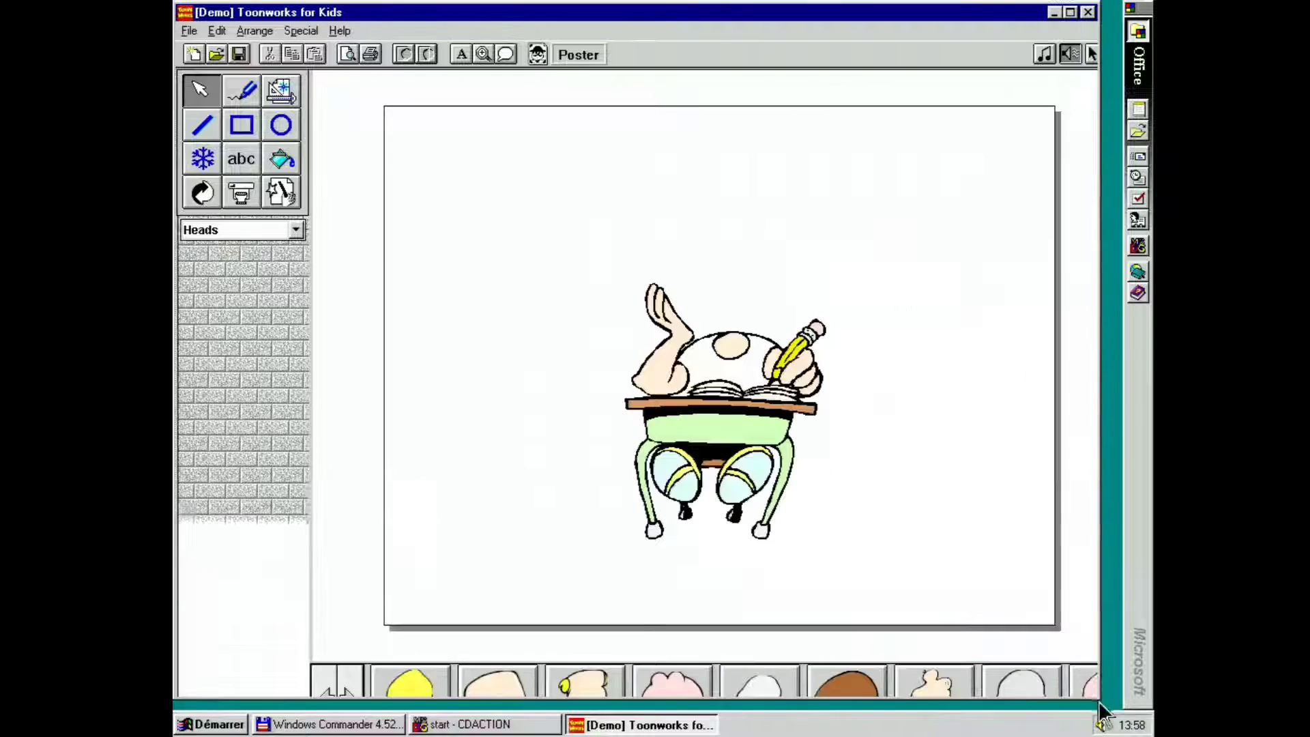
double_click(1043, 9)
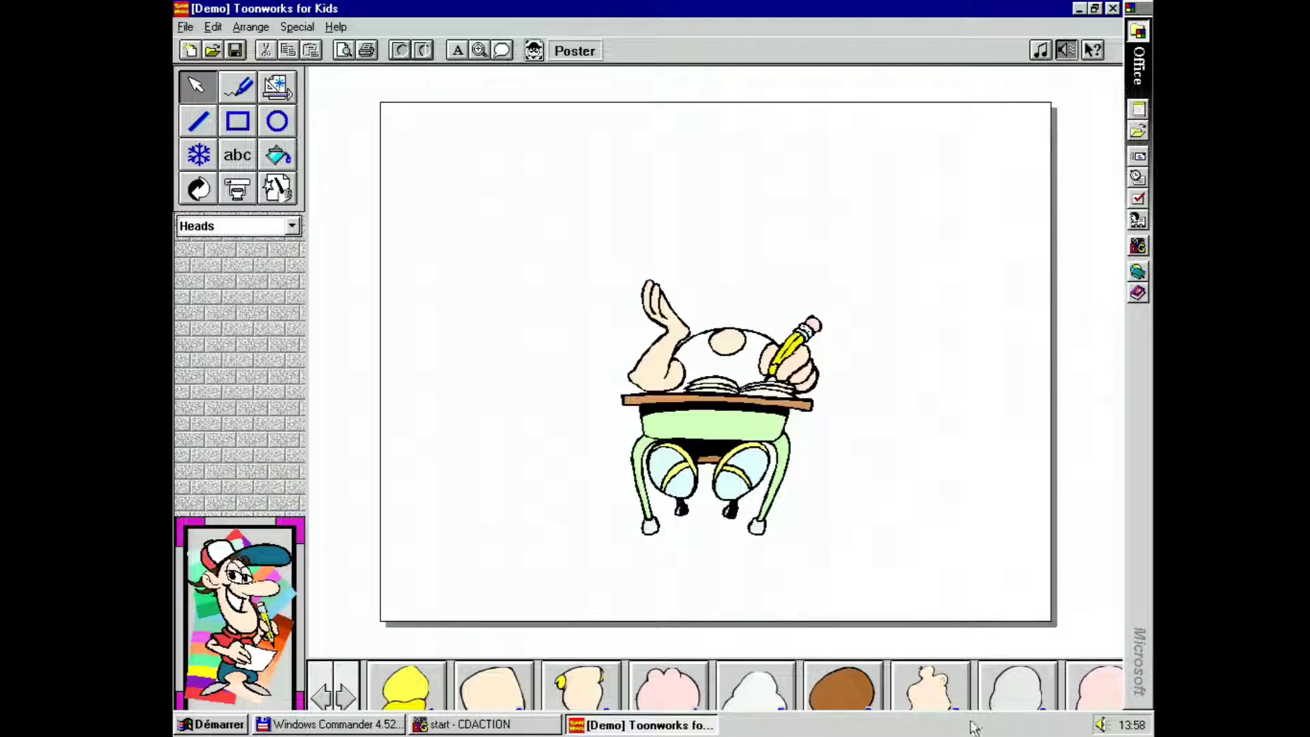
Collapse the Windows taskbar at the screen edge so the part thumbnails are fully uncovered
right_click(810, 724)
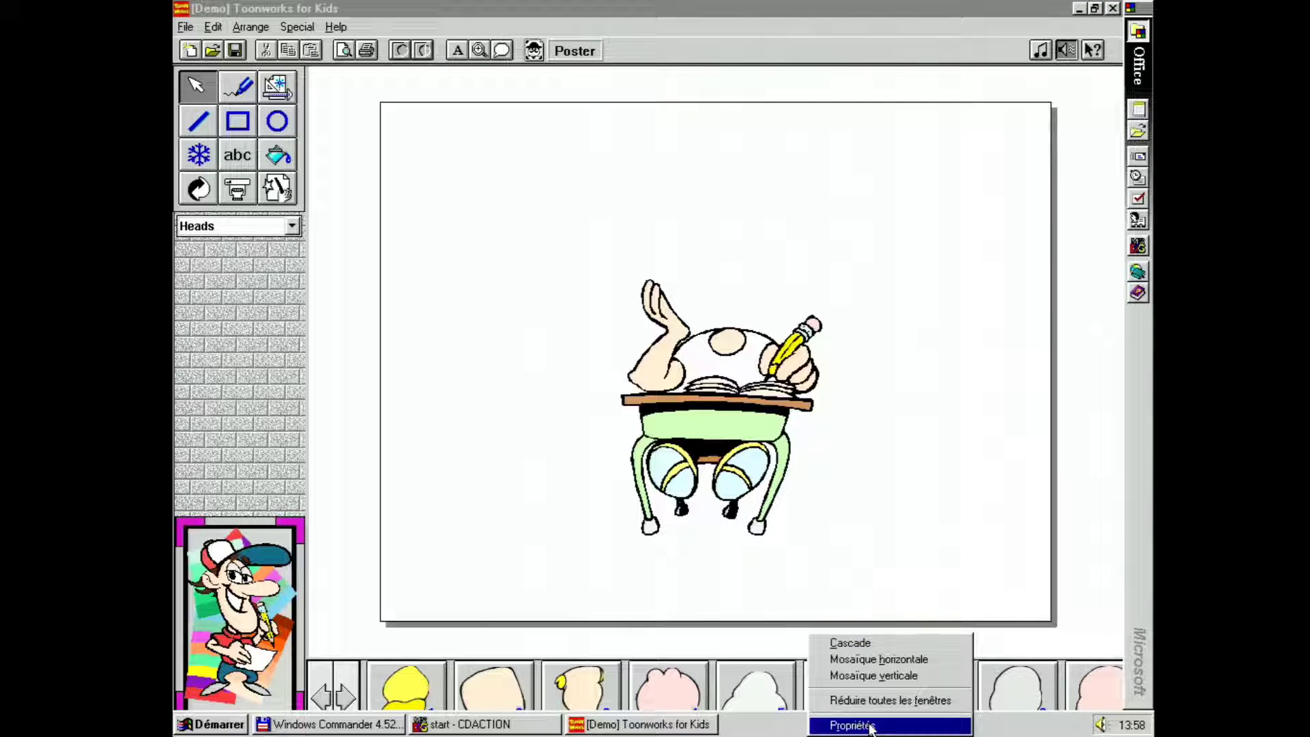
left_click(772, 725)
left_click_drag(774, 713, 773, 732)
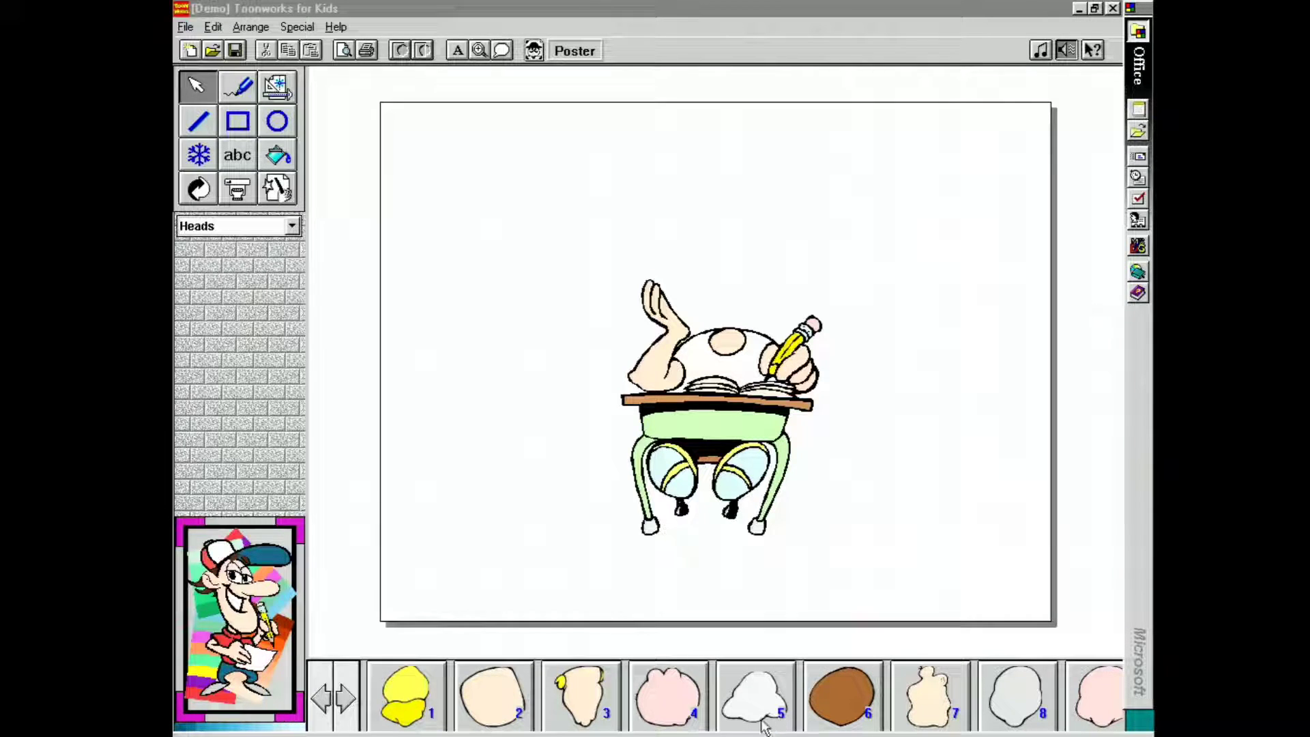
Add head 3, the one with yellow side hair, and place it on the neck of the desk figure
left_click(606, 676)
left_click(614, 666)
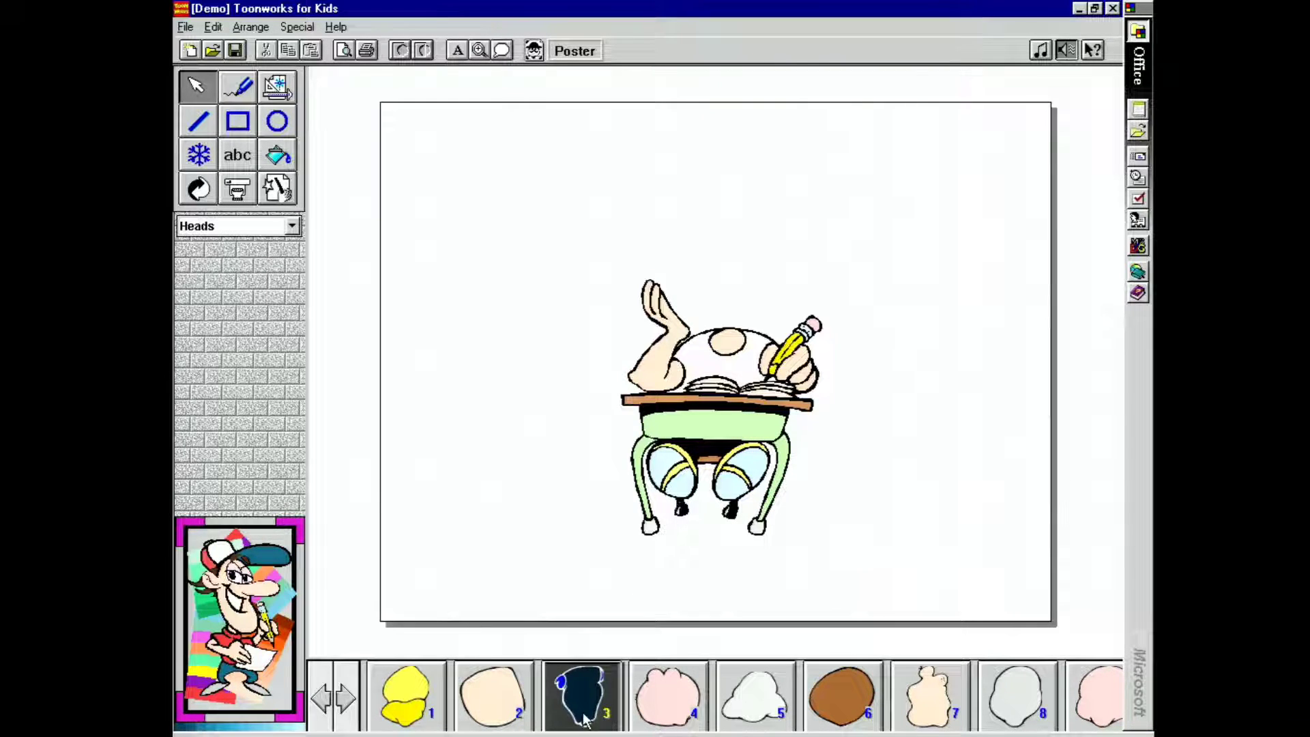
left_click_drag(719, 267, 732, 304)
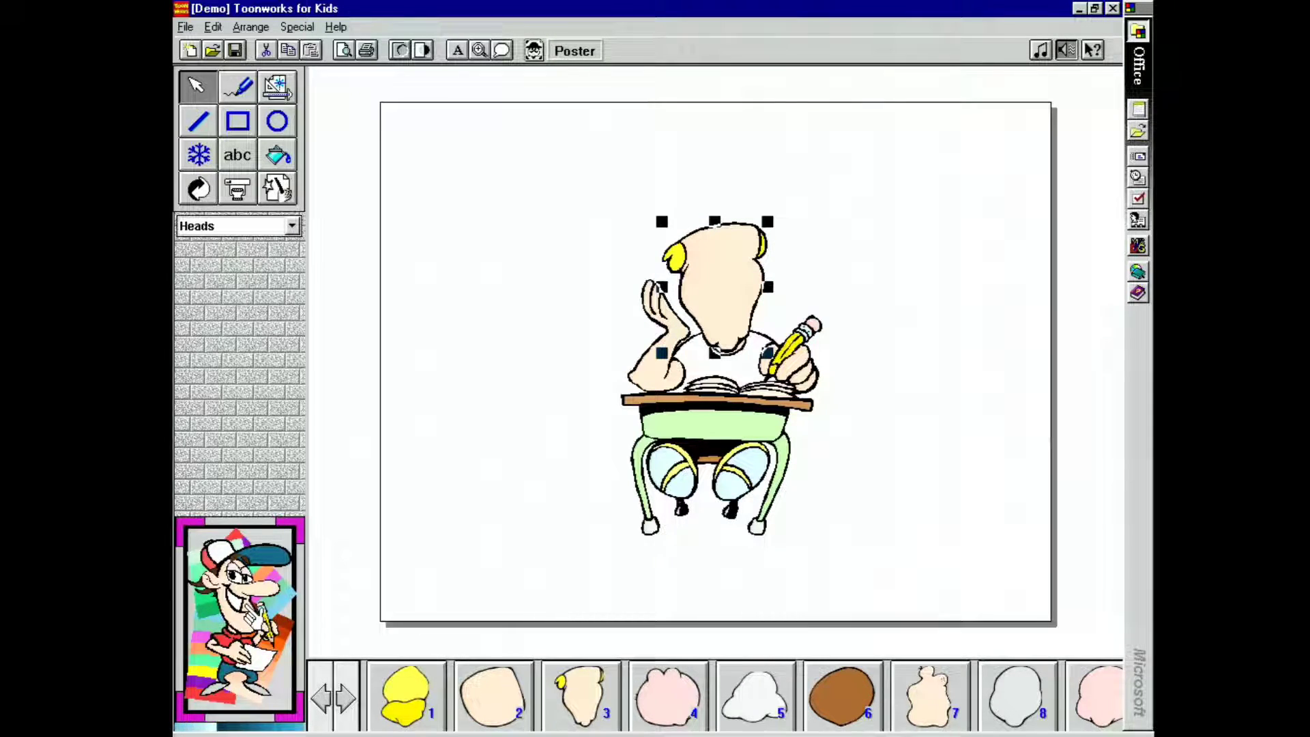
Add the open laughing mouth, number 3 in Mouths, and shrink it onto the lower part of the face
left_click(303, 626)
left_click(586, 702)
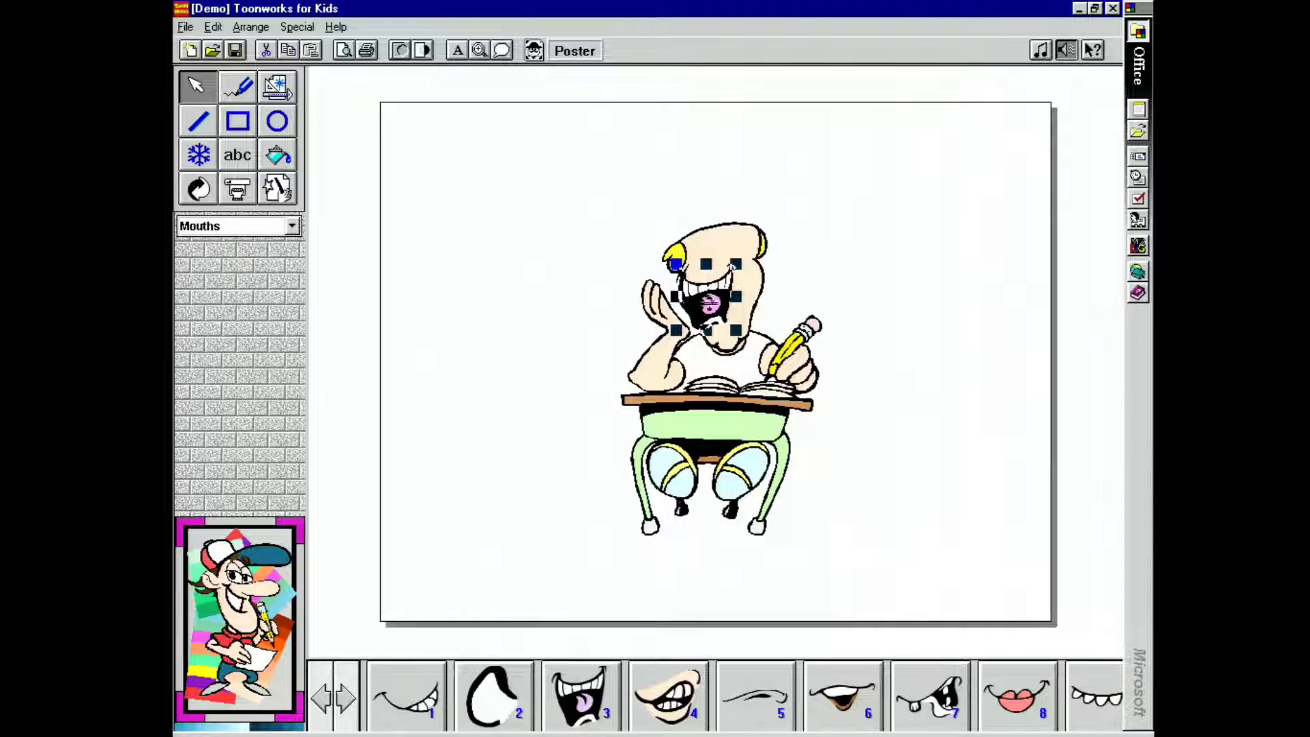
left_click_drag(736, 263, 727, 312)
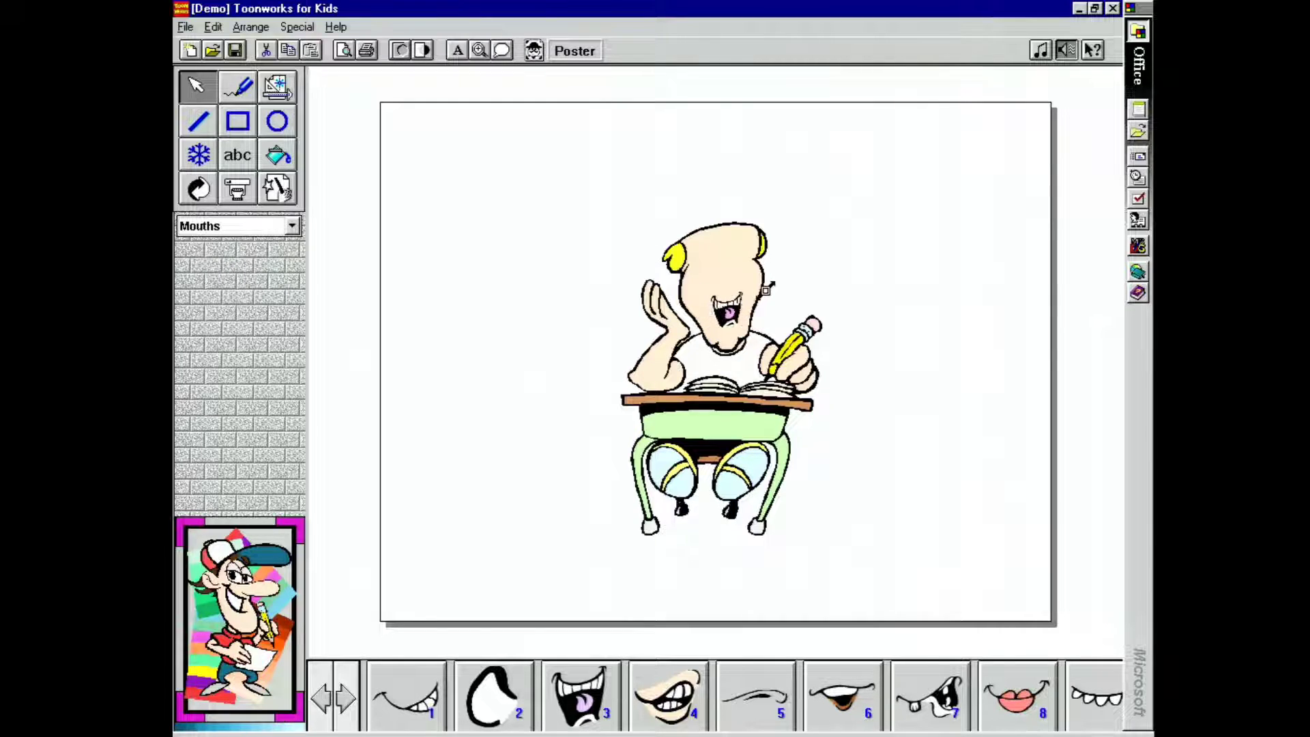
Add eyes 1 with raised eyebrows, shrink them and position them above the mouth
left_click(715, 626)
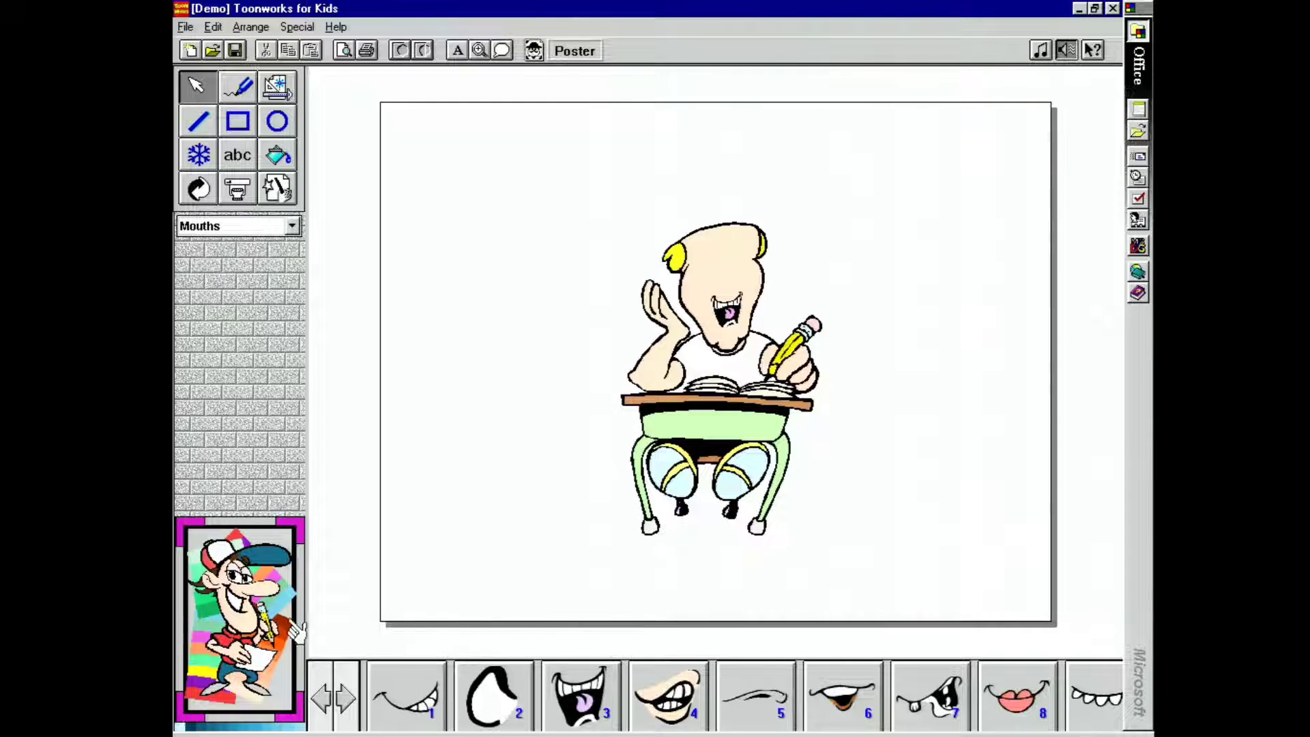
left_click(406, 692)
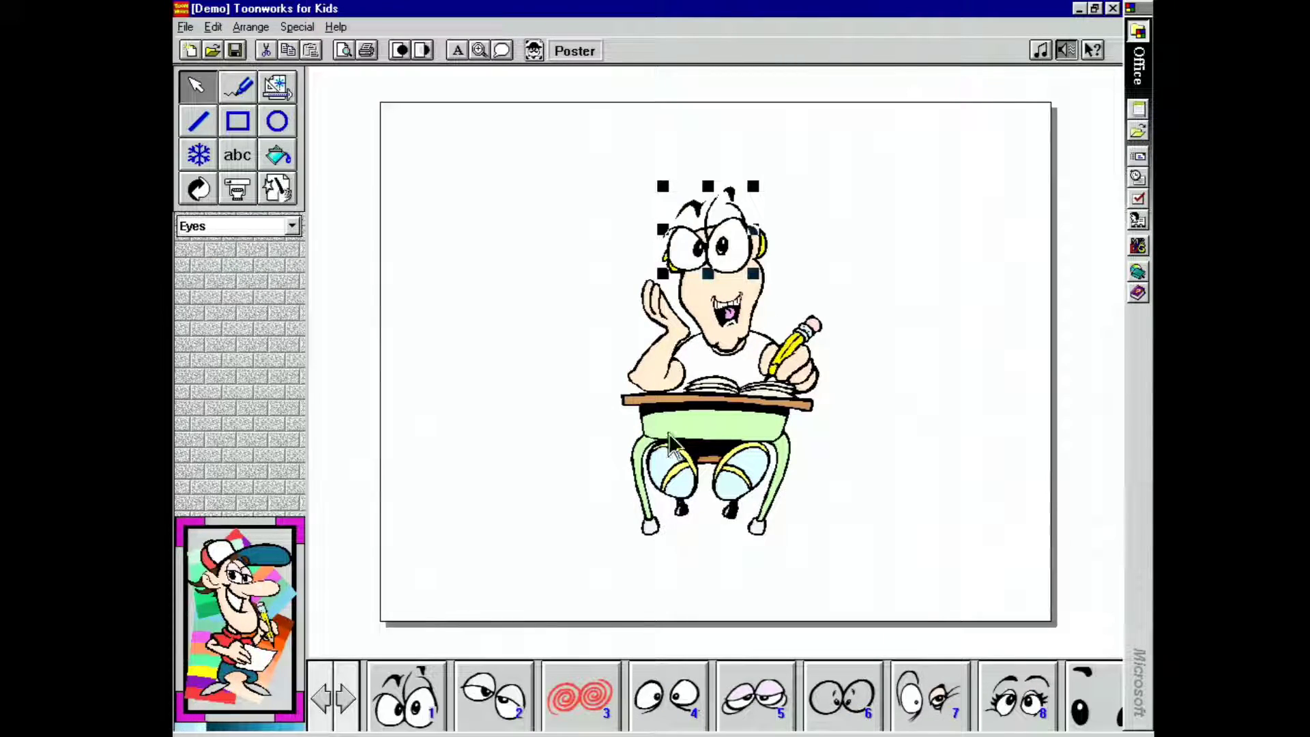
left_click_drag(663, 186, 715, 281)
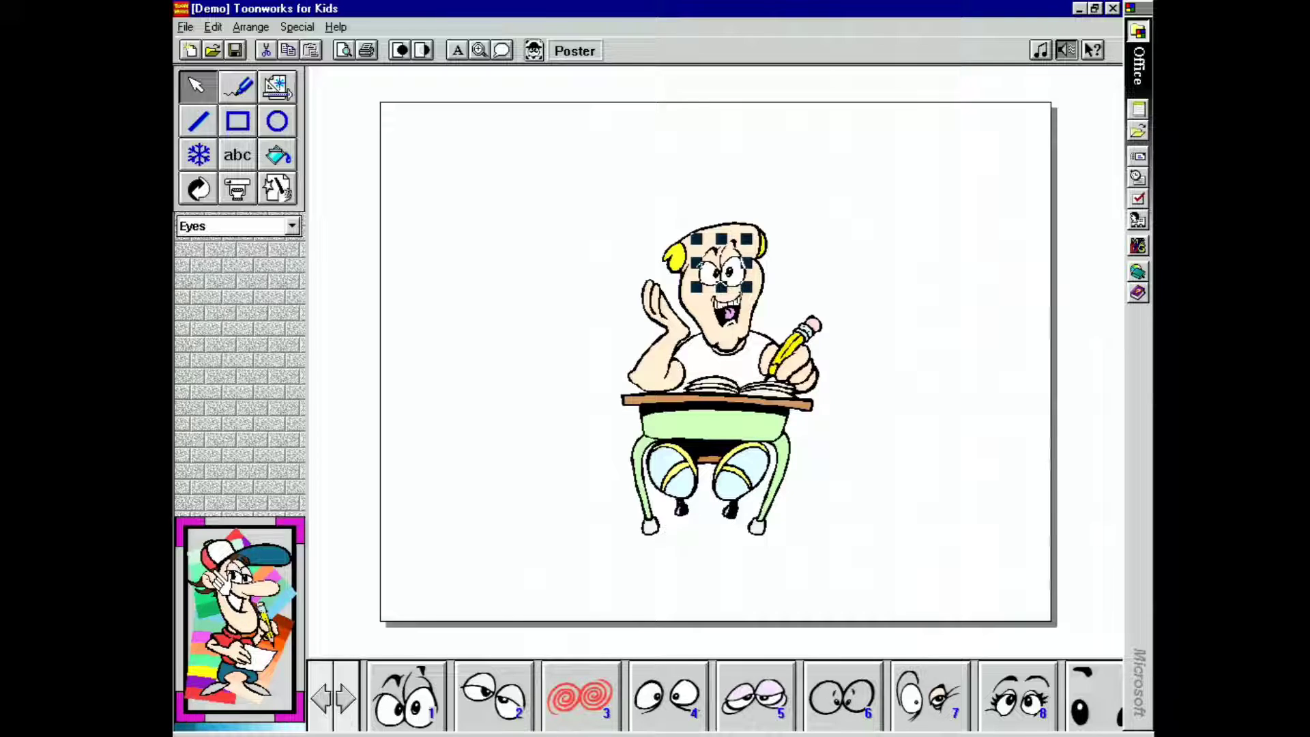
Add ears 3 and align them with both sides of the head
key("Up")
left_click(559, 673)
left_click(571, 702)
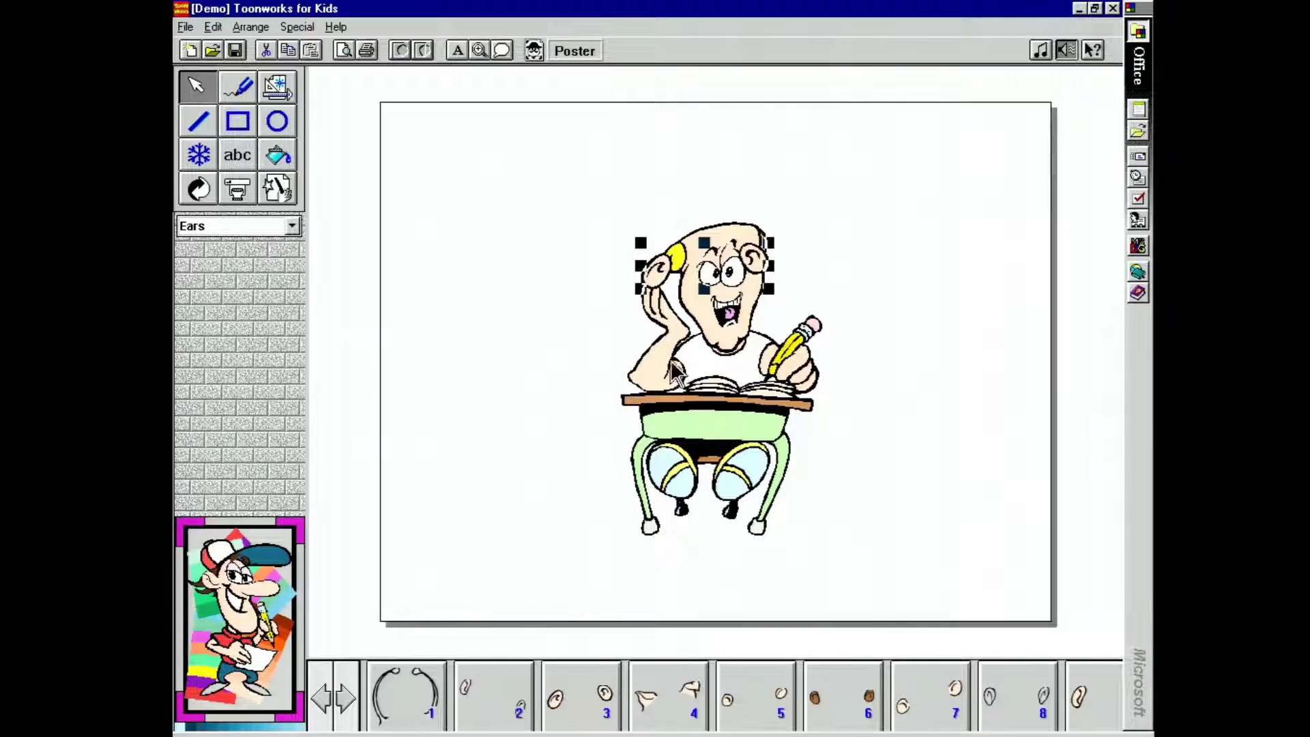
left_click_drag(759, 261, 774, 271)
left_click(917, 437)
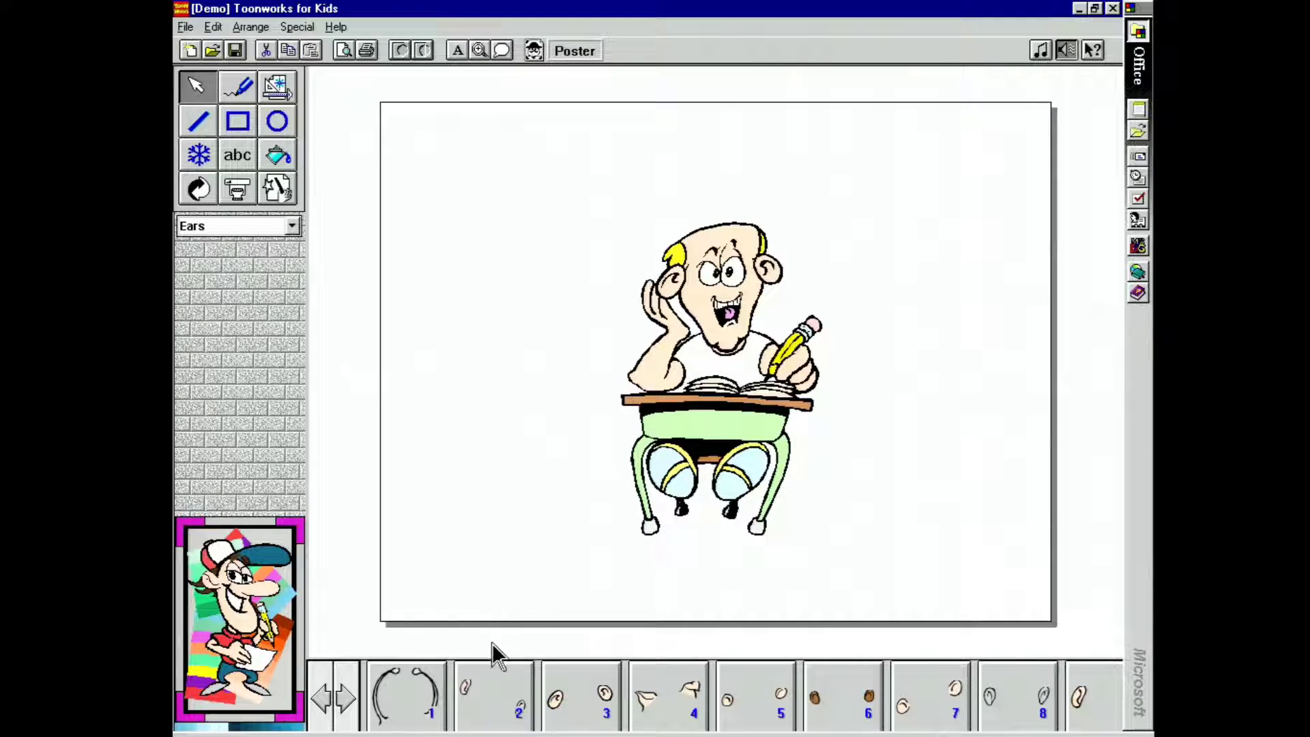
Add the red goggle helmet from Hats and fit it upright and smaller on top of the head
left_click(346, 720)
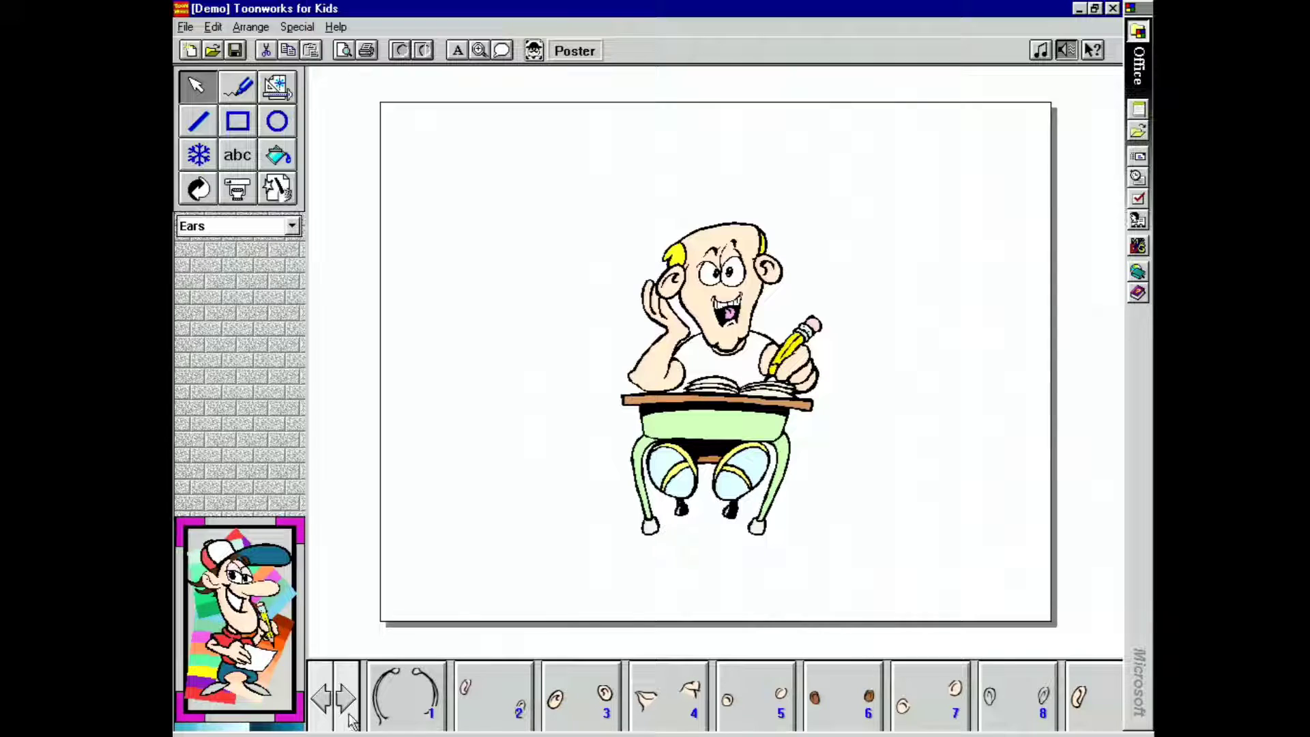
left_click(346, 720)
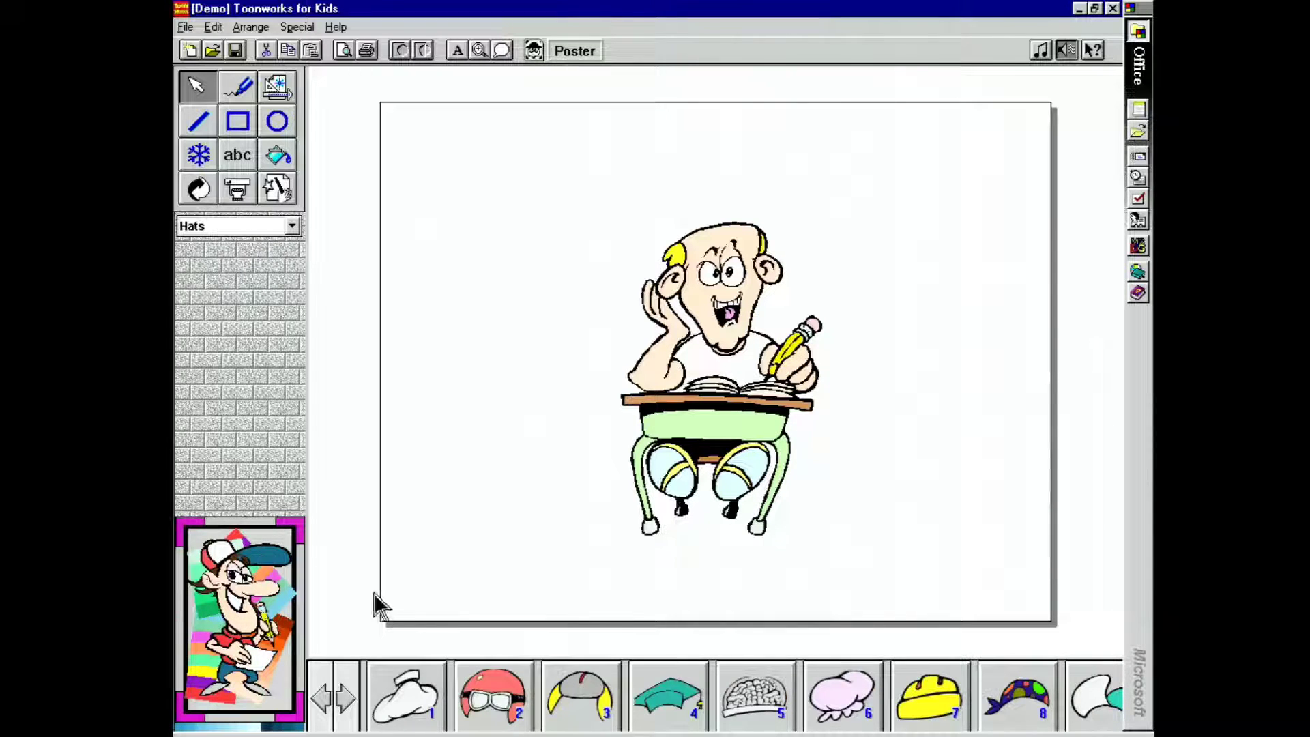
left_click(484, 672)
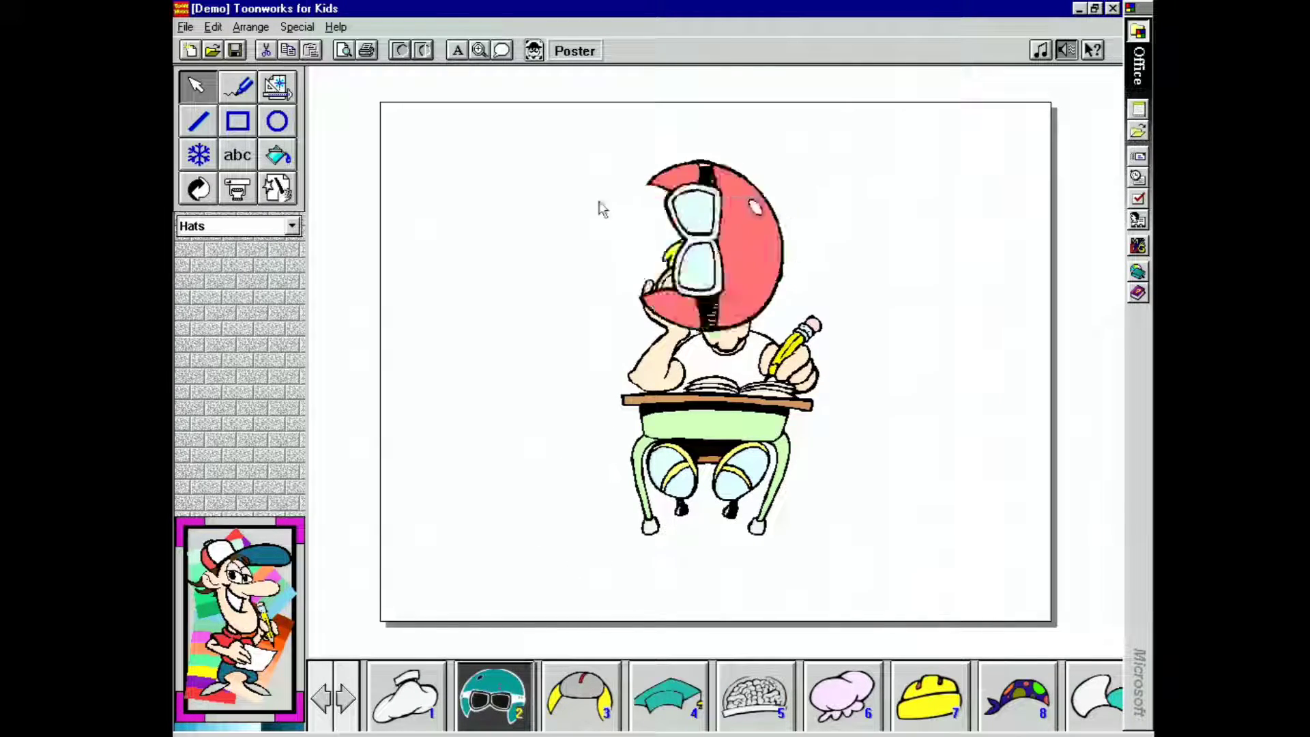
left_click_drag(835, 135, 741, 218)
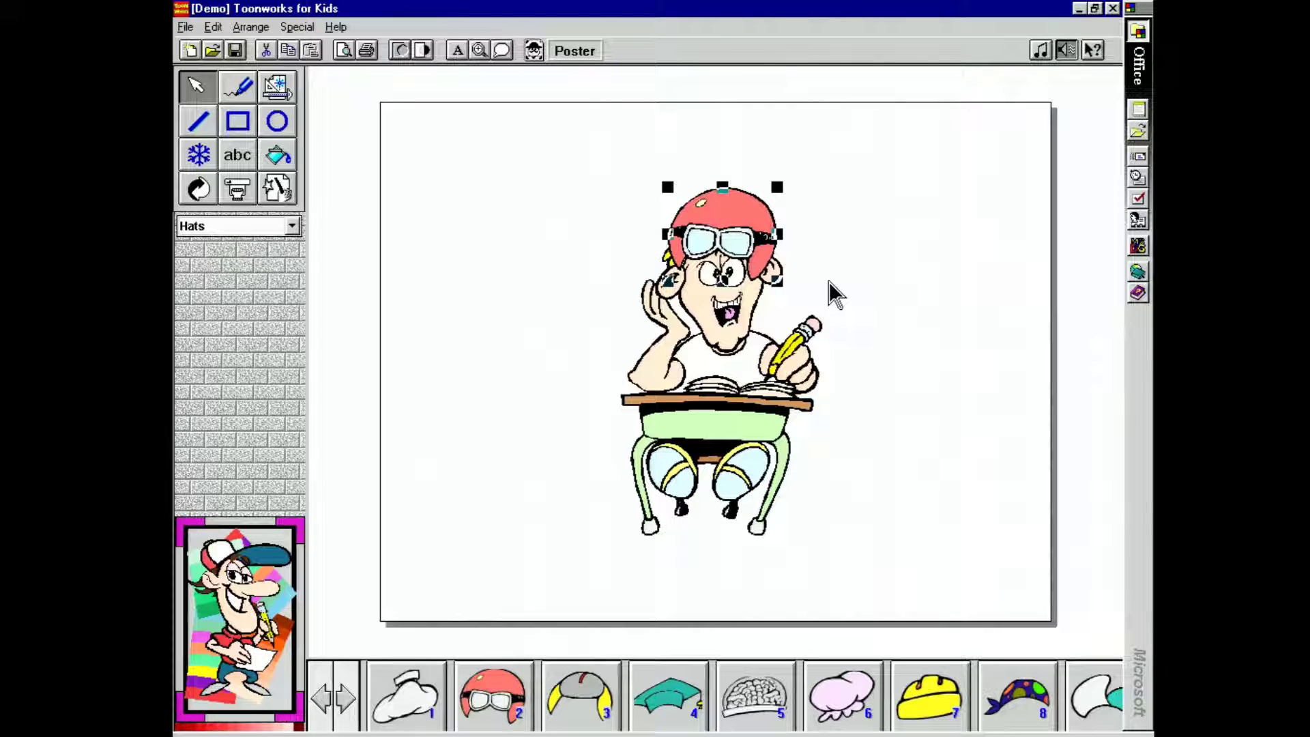
left_click(734, 236)
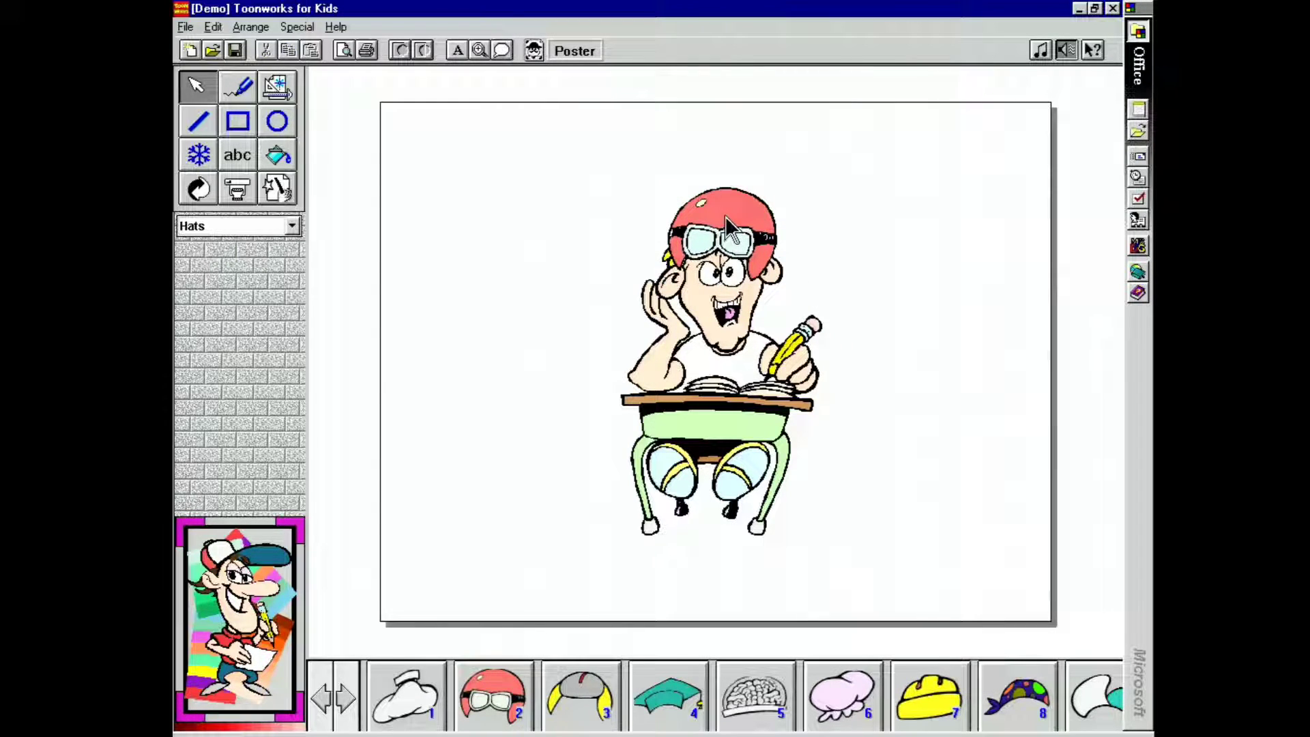
left_click(729, 226)
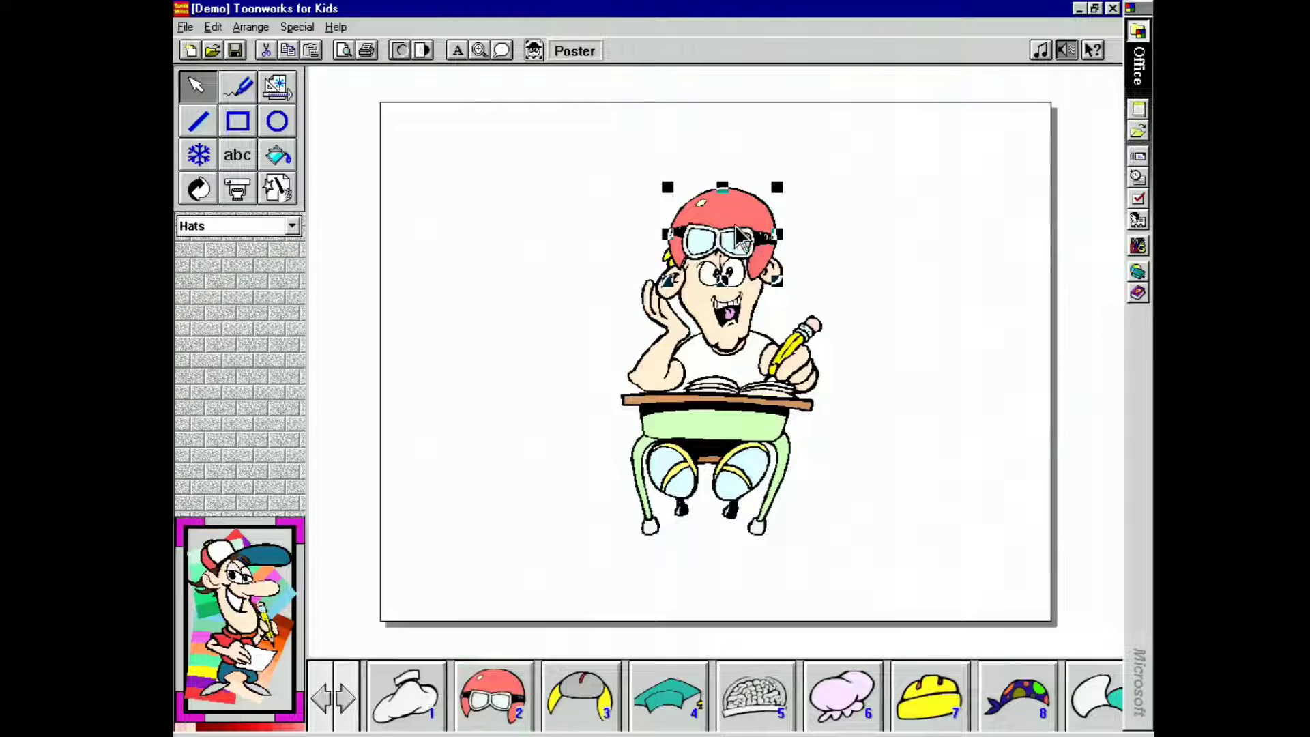
Draw a thin freehand squiggle in the empty area beside the figure and a thin circle around it
left_click(238, 87)
left_click_drag(472, 242, 566, 211)
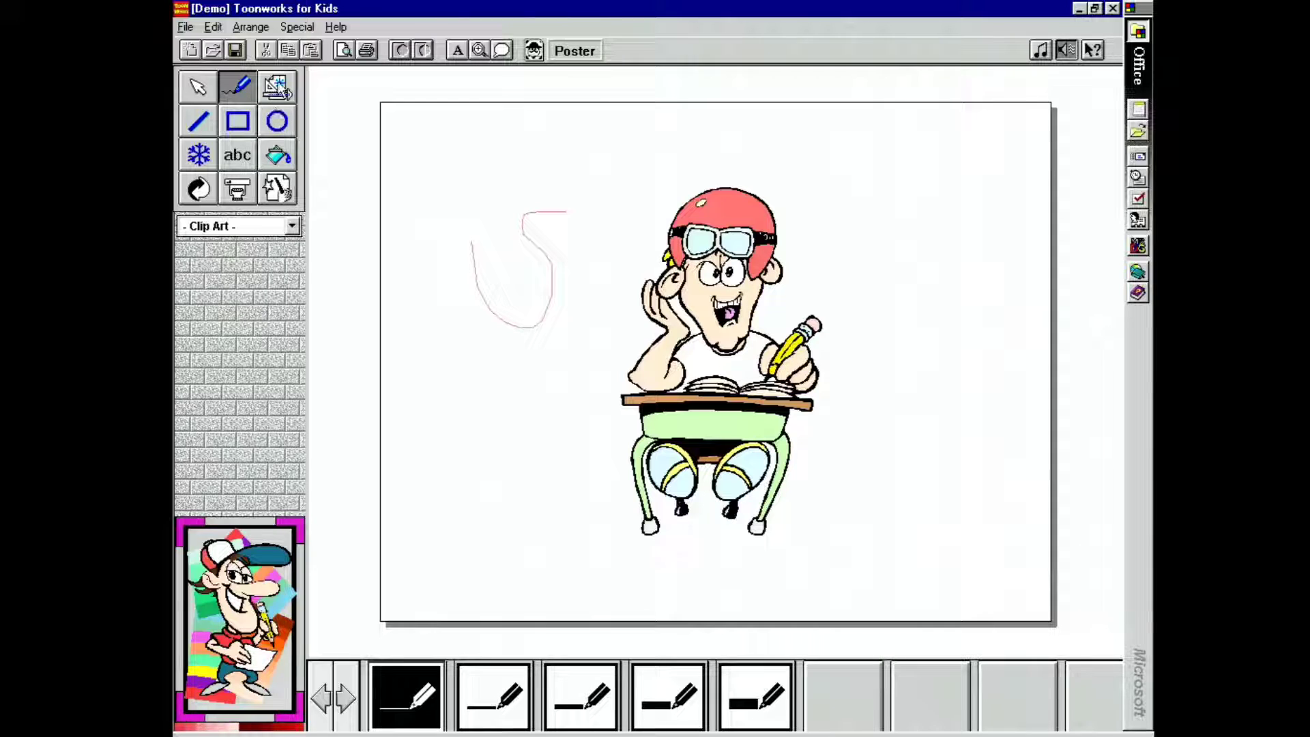
left_click(276, 121)
left_click_drag(454, 187, 591, 316)
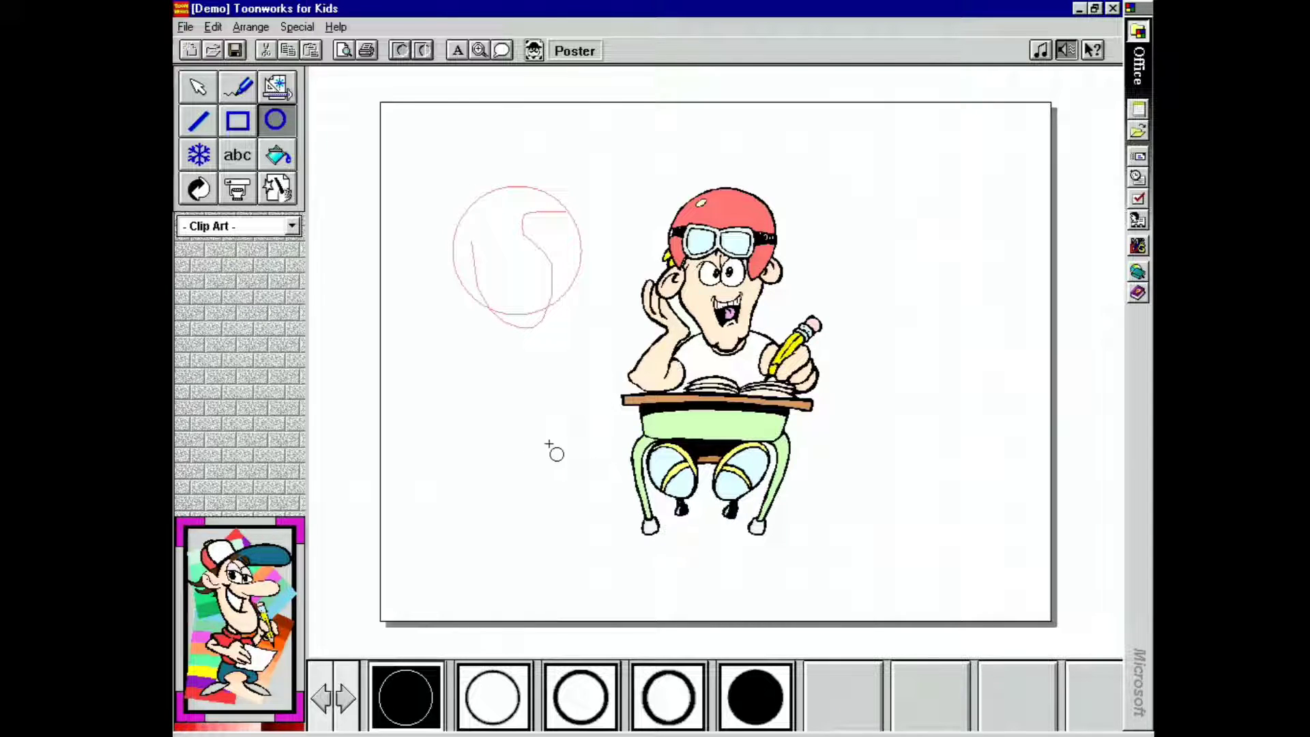
Insert a row of symbols with triangles, a question mark and a check mark above the figure, plus a large box symbol over its body
left_click(199, 154)
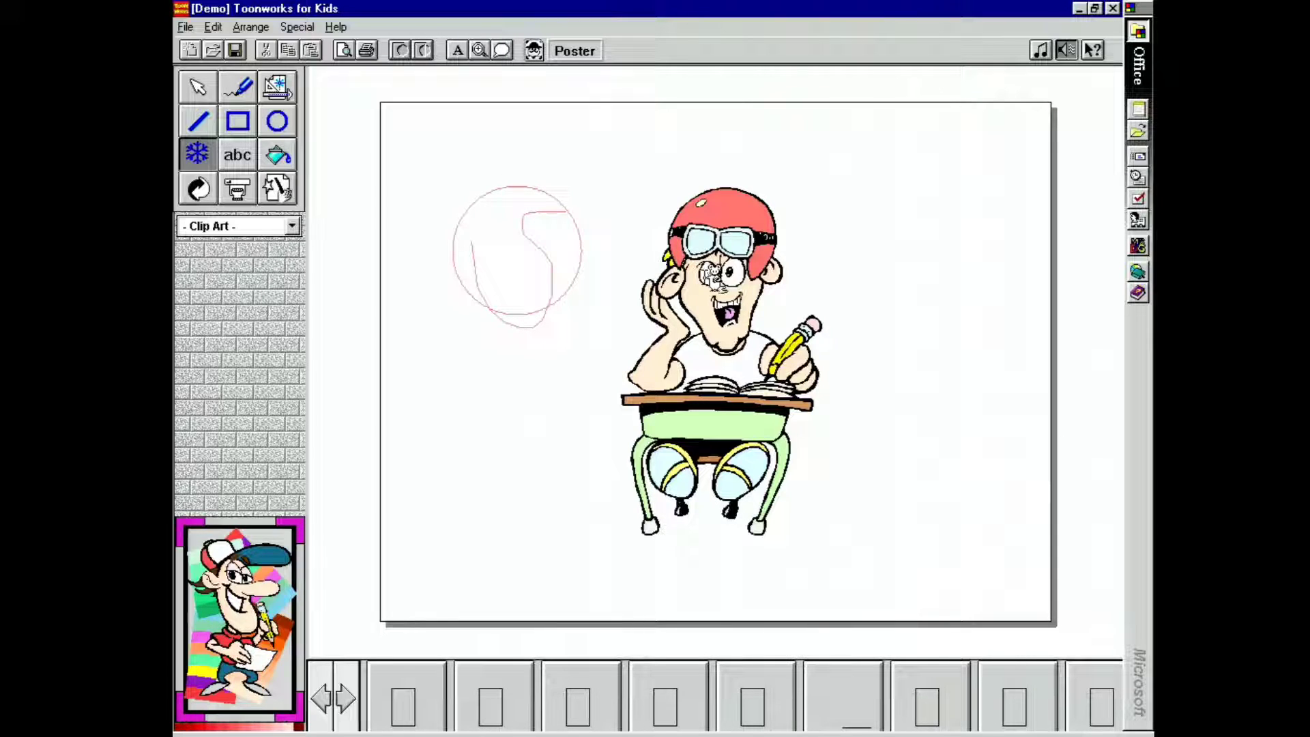
type("^r?^_uv")
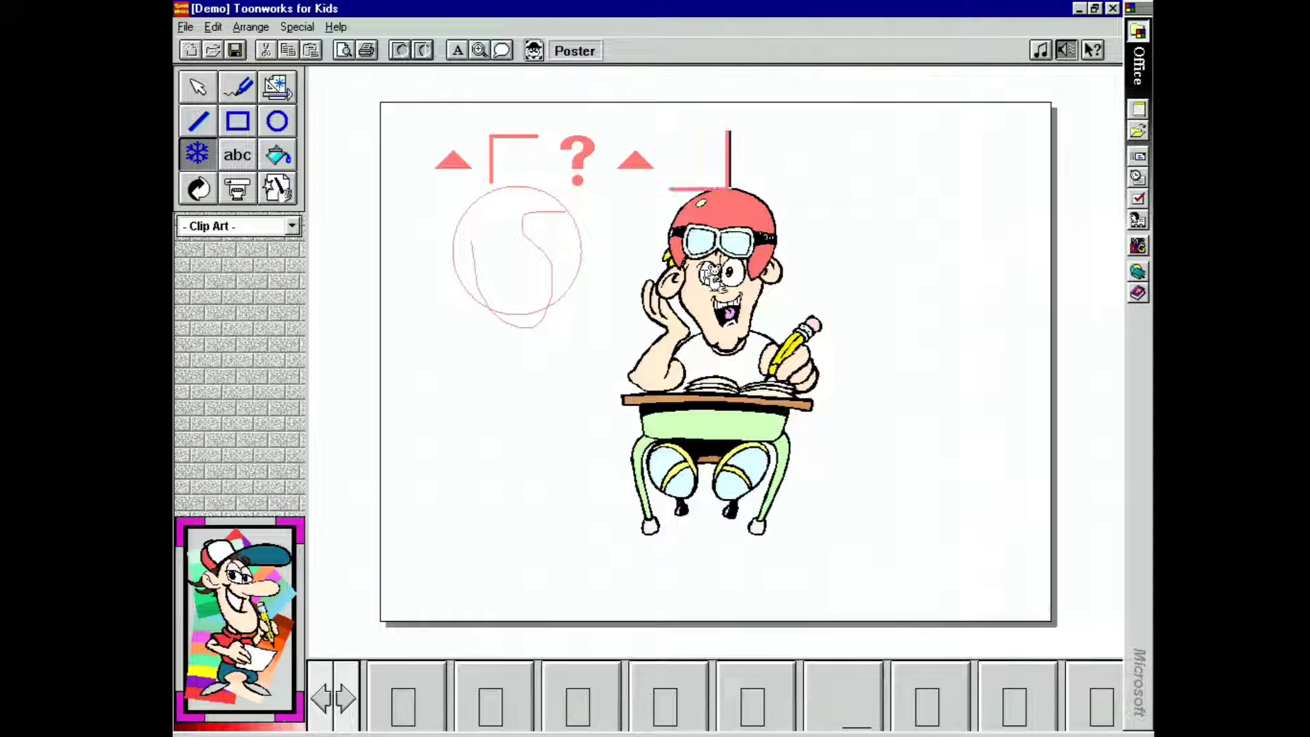
type("qqn")
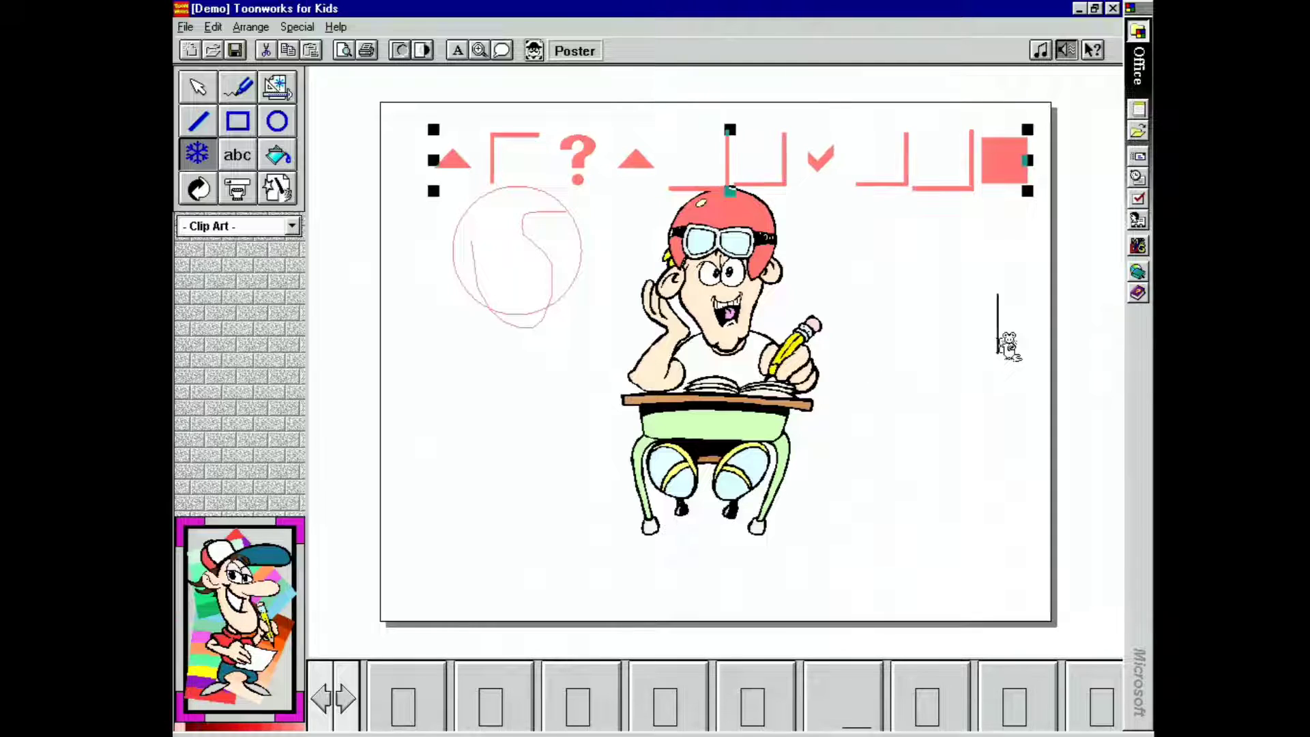
left_click(900, 706)
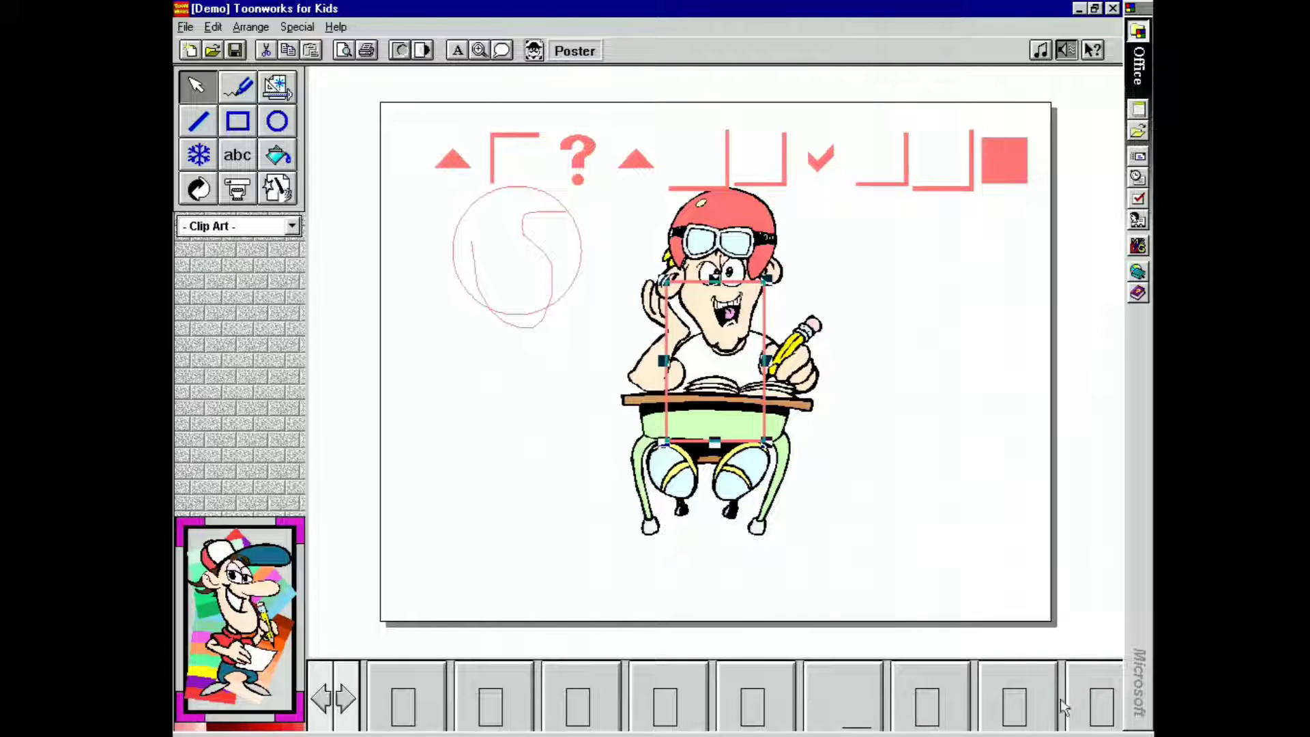
left_click(485, 447)
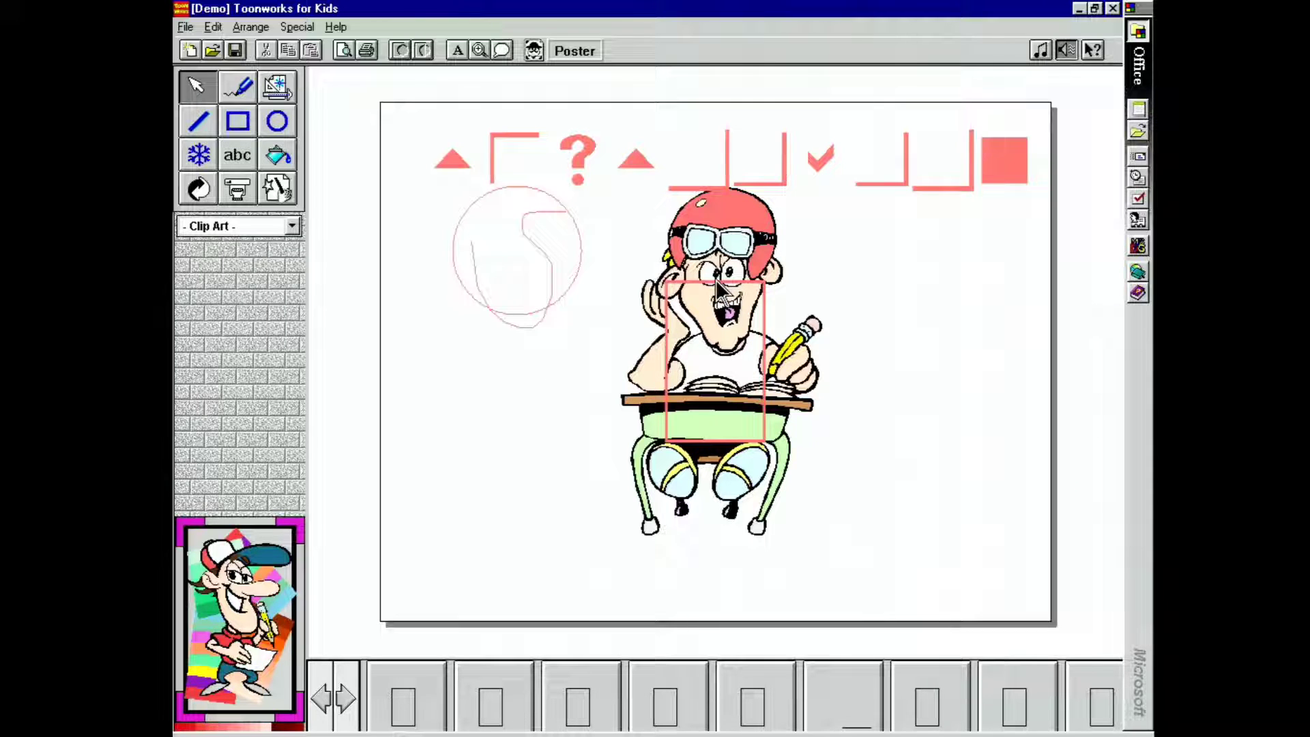
Add nose 2 from Noses and place it small between the figure's eyes and mouth
left_click(260, 603)
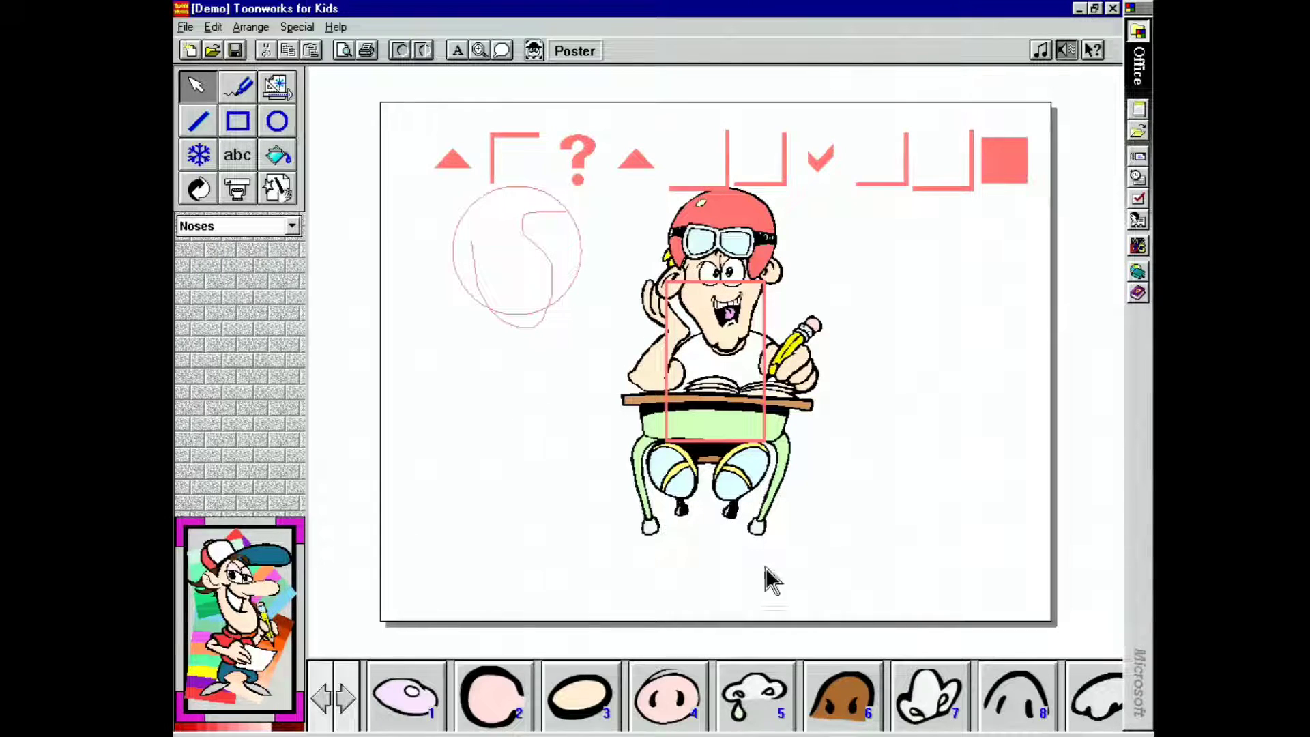
left_click_drag(496, 713, 697, 316)
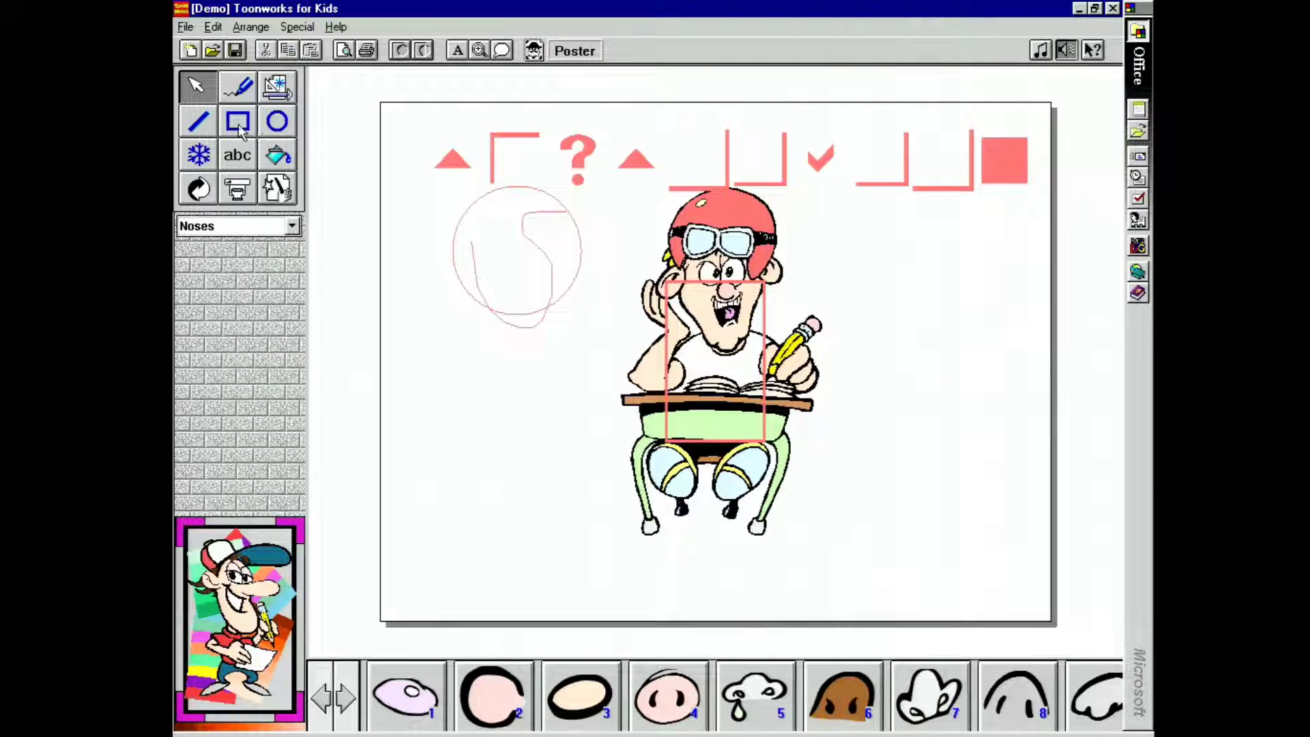
Add double speech bubble 6 from the Bubbles clip art beside the figure's head and write "test" inside it
left_click(277, 191)
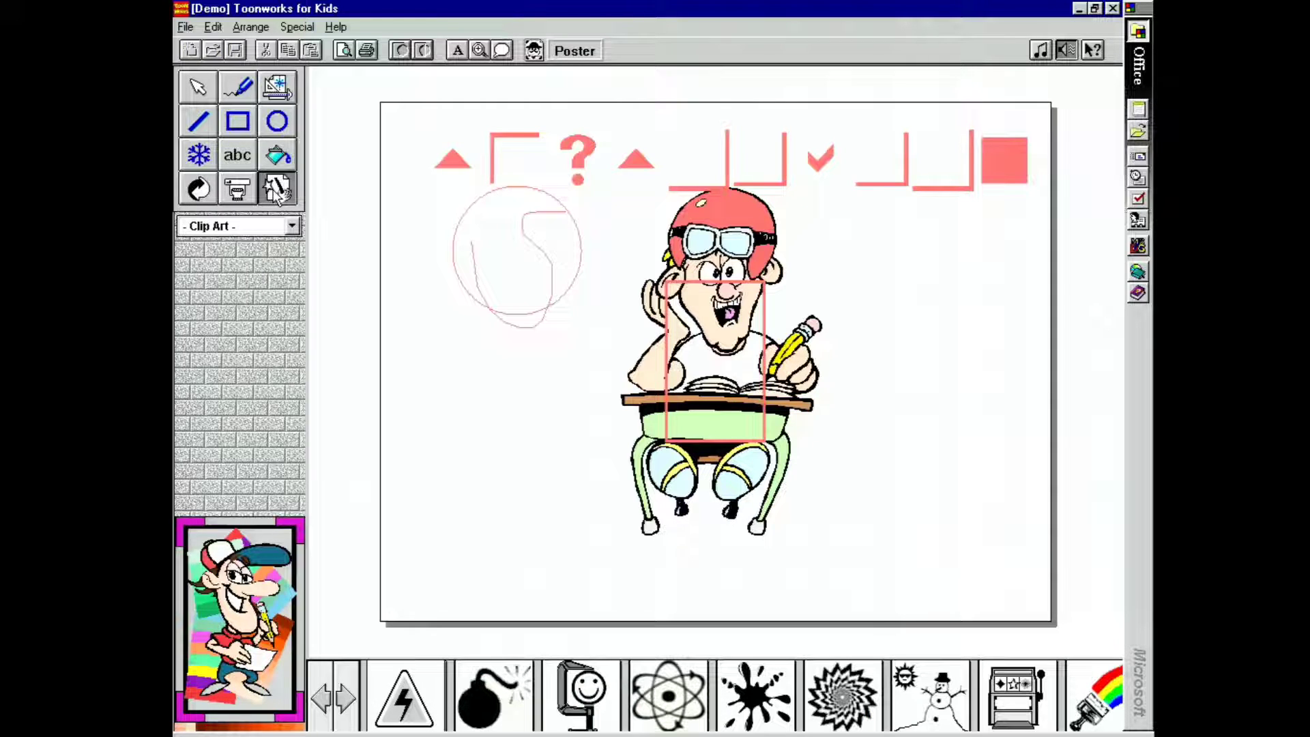
left_click(841, 692)
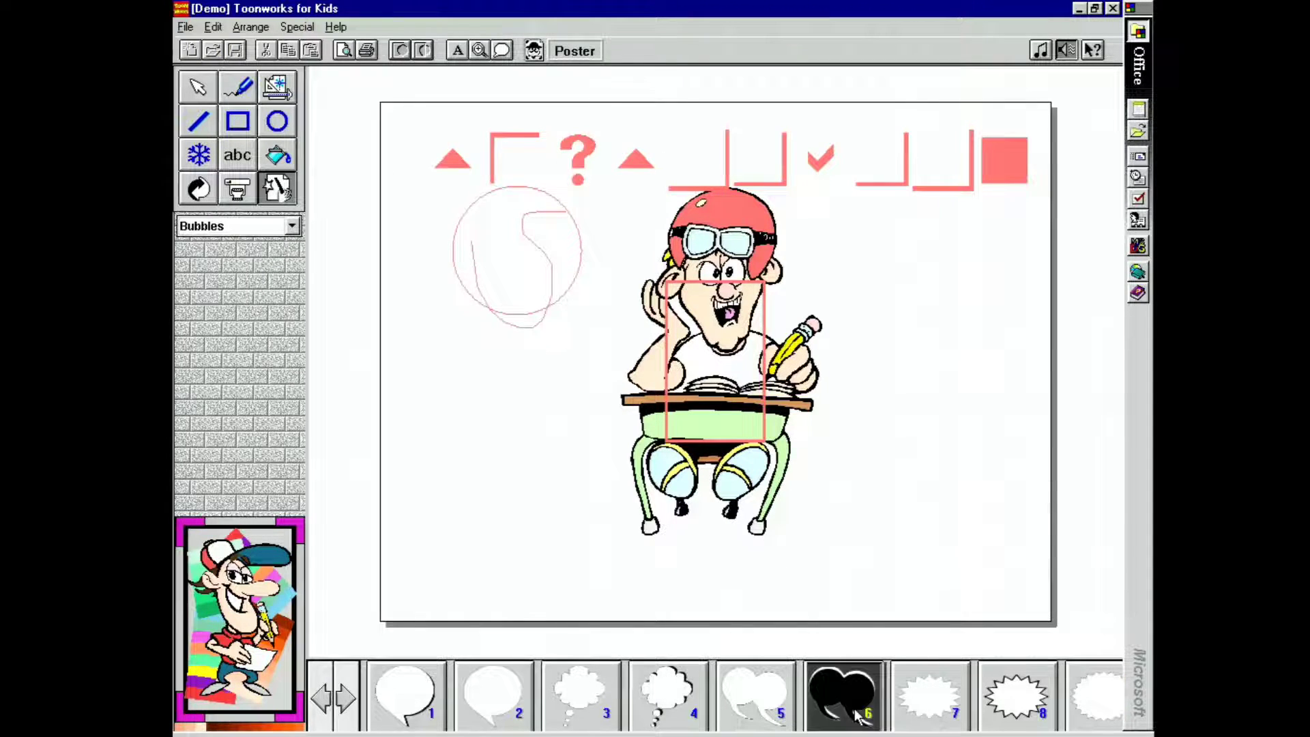
left_click_drag(684, 273, 572, 194)
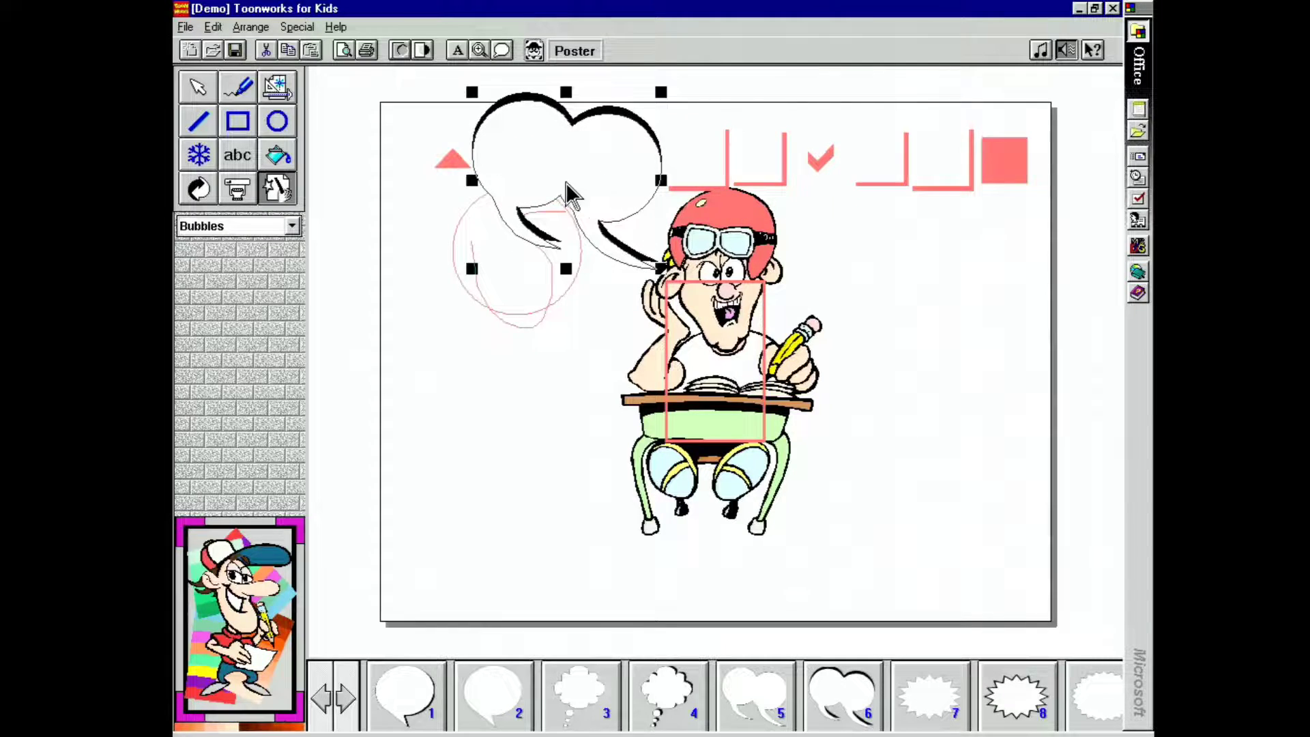
left_click(254, 167)
left_click(510, 140)
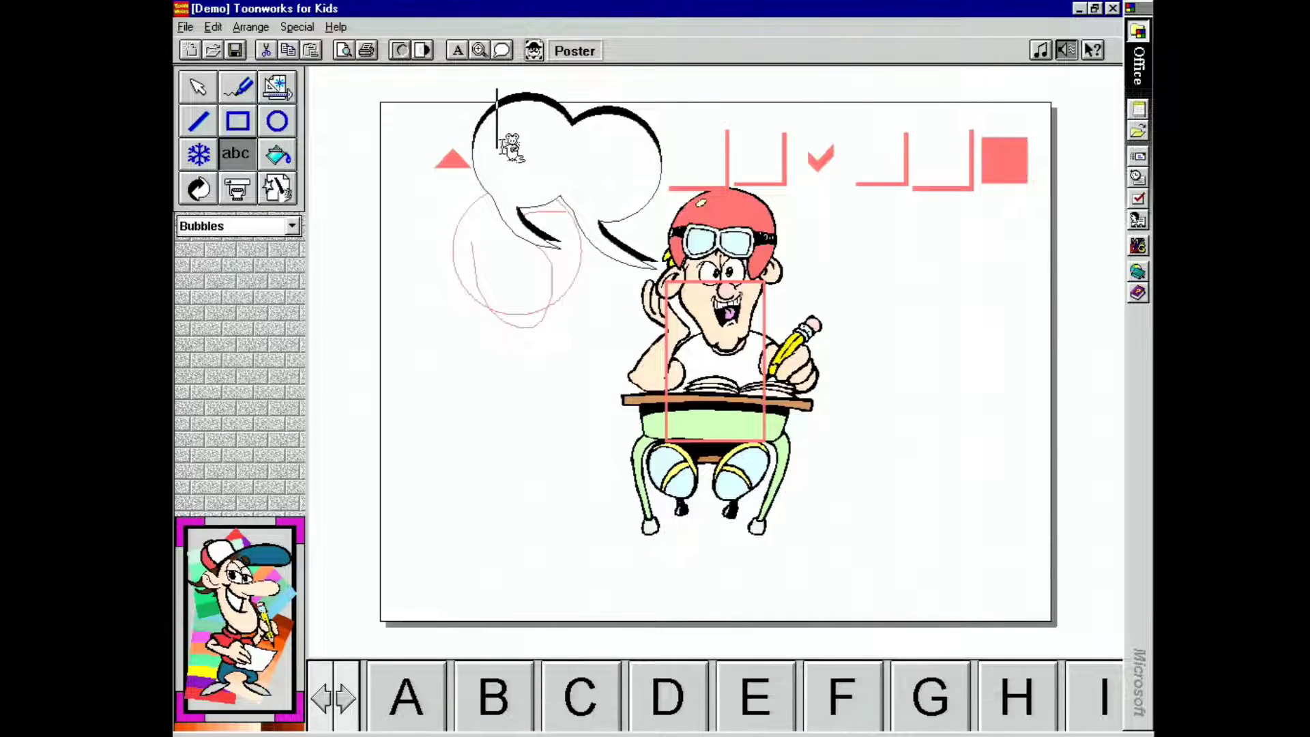
type("test")
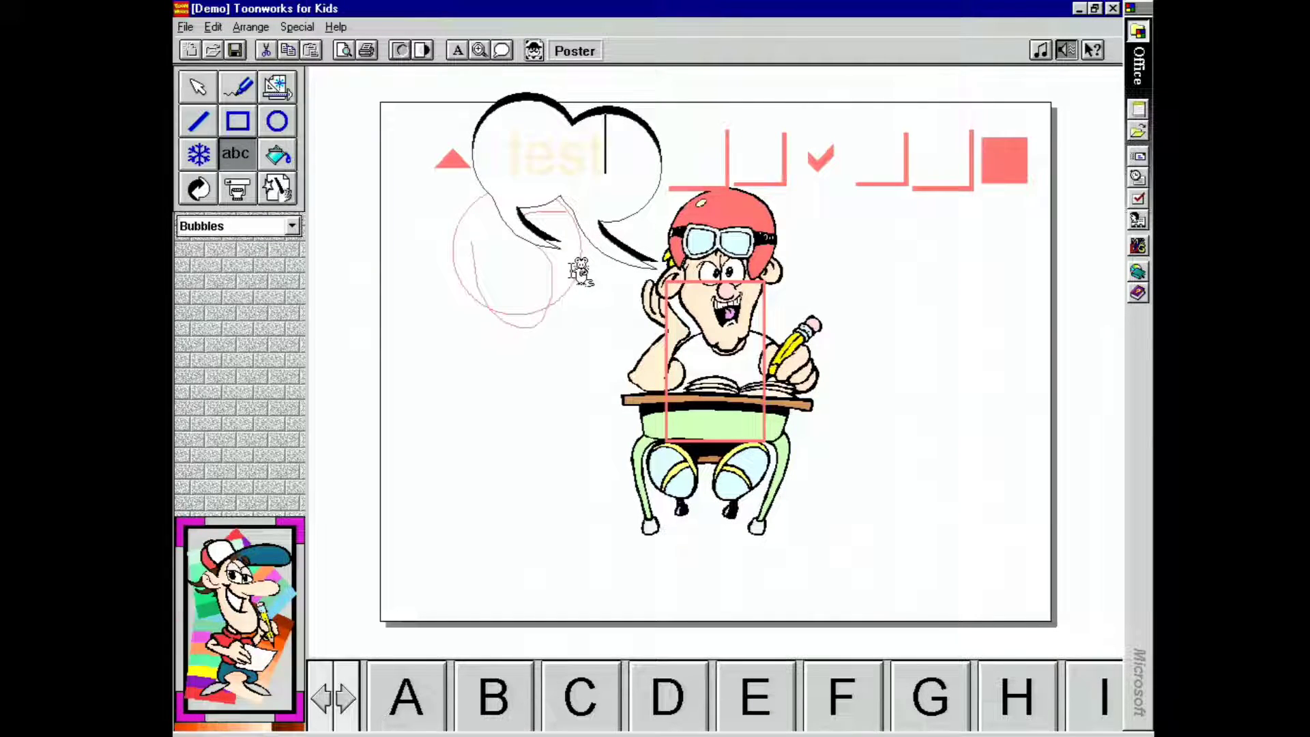
left_click(587, 395)
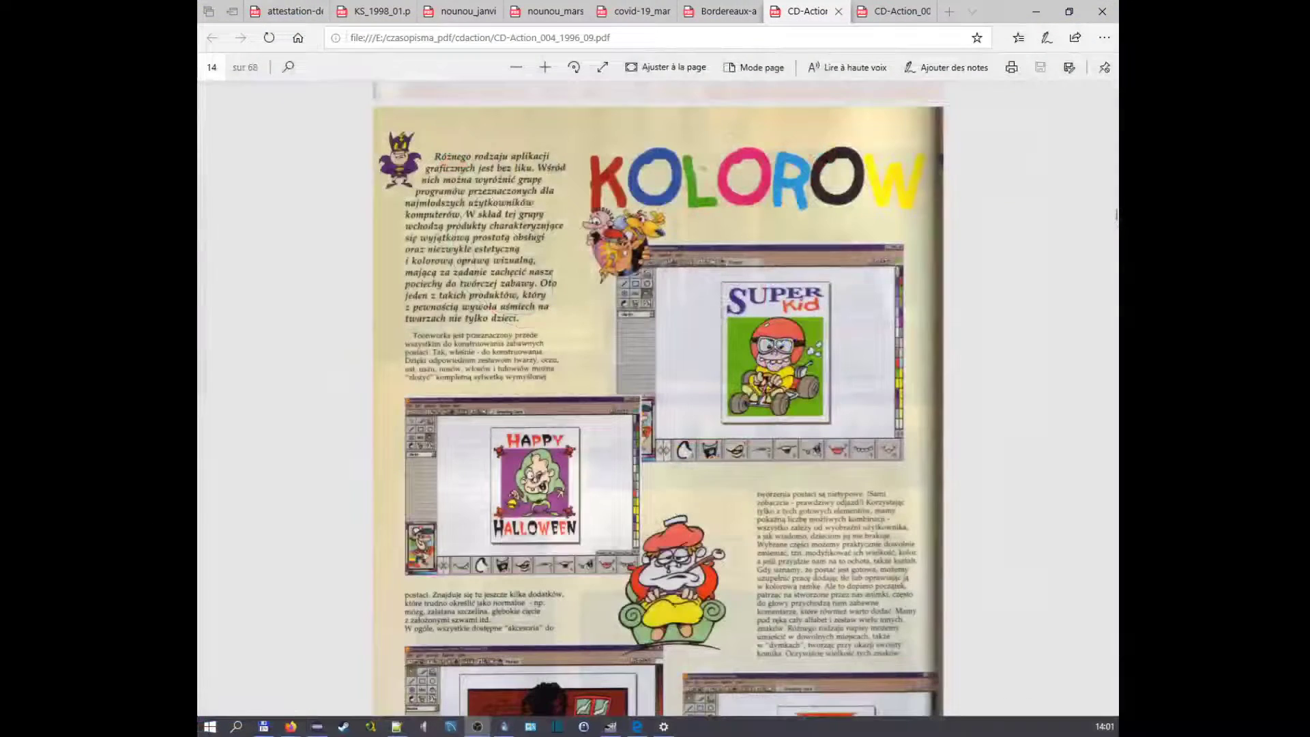
Switch to the CD-Action magazine PDF and look through the Toonworks article and its example pictures
scroll(910, 347, "down", 7)
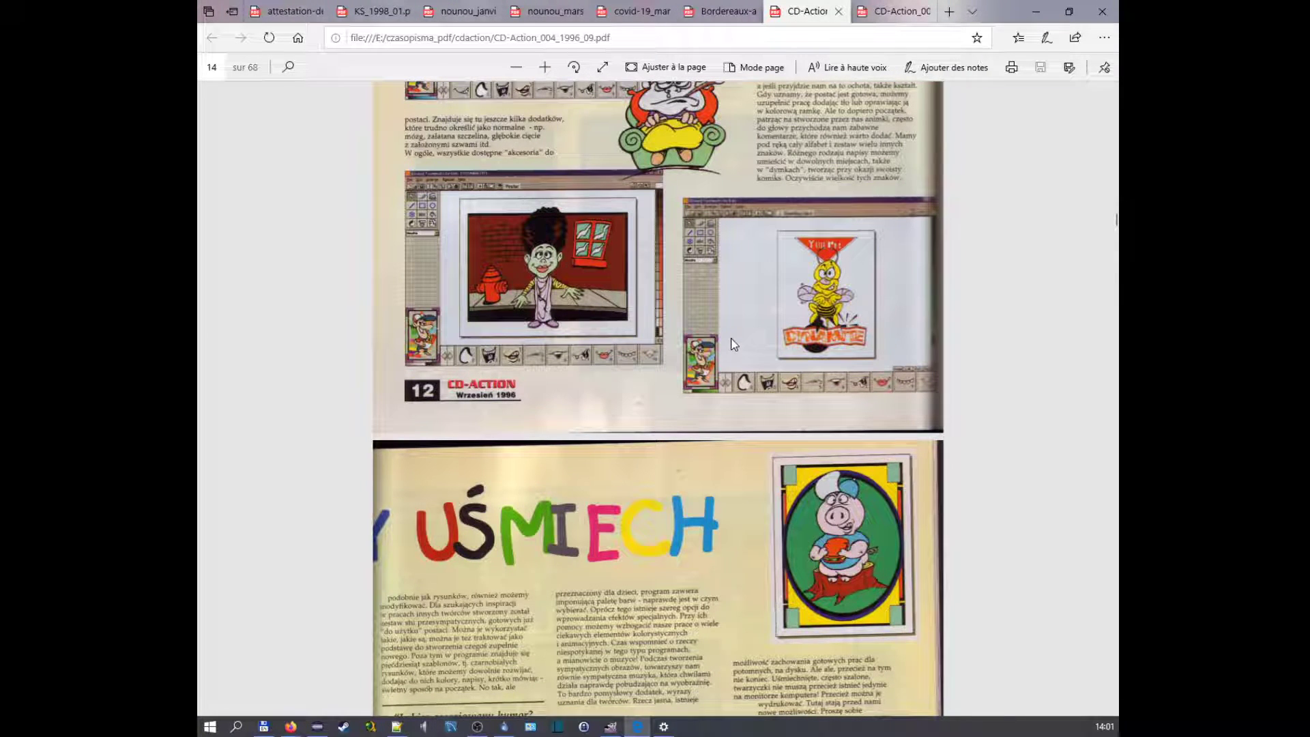
scroll(728, 340, "down", 6)
scroll(727, 343, "down", 2)
scroll(727, 245, "down", 3)
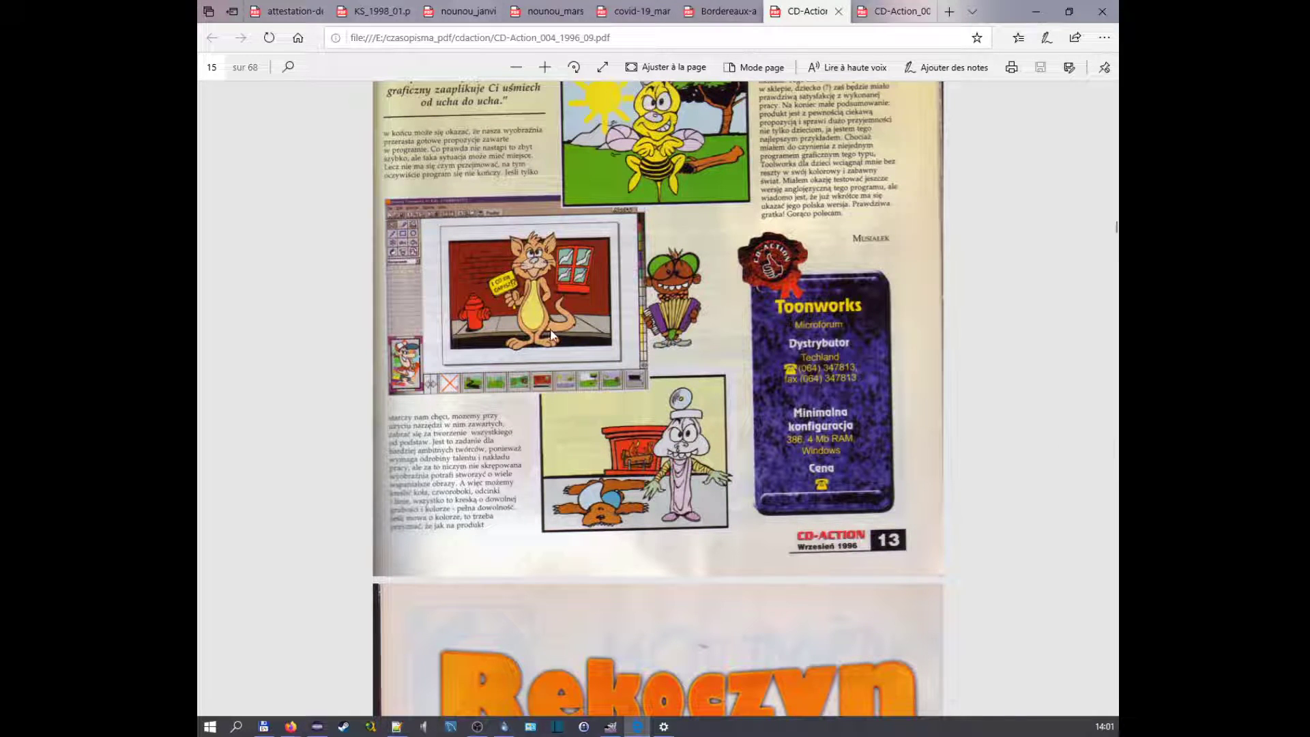
scroll(767, 404, "up", 3)
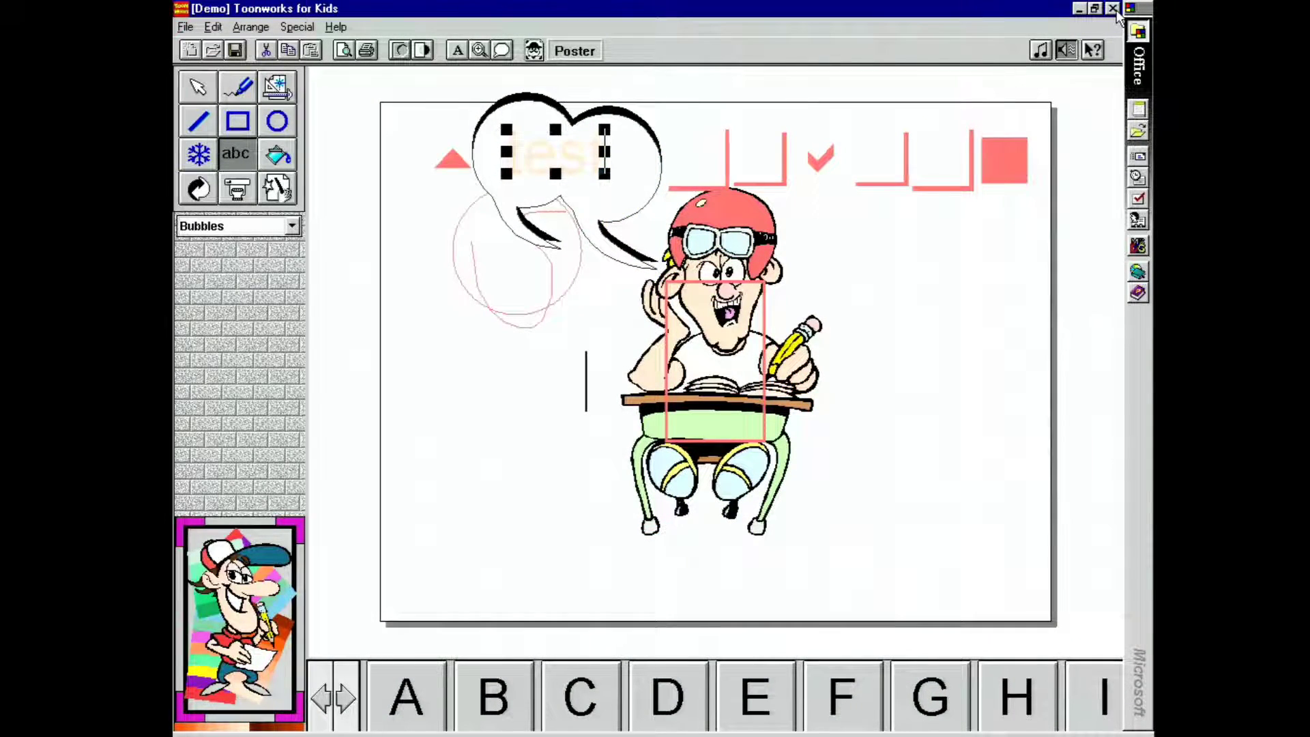
Exit Toonworks and start the VIRUSAFE 7.0 installation on drive C: in the \VS directory
left_click(1113, 9)
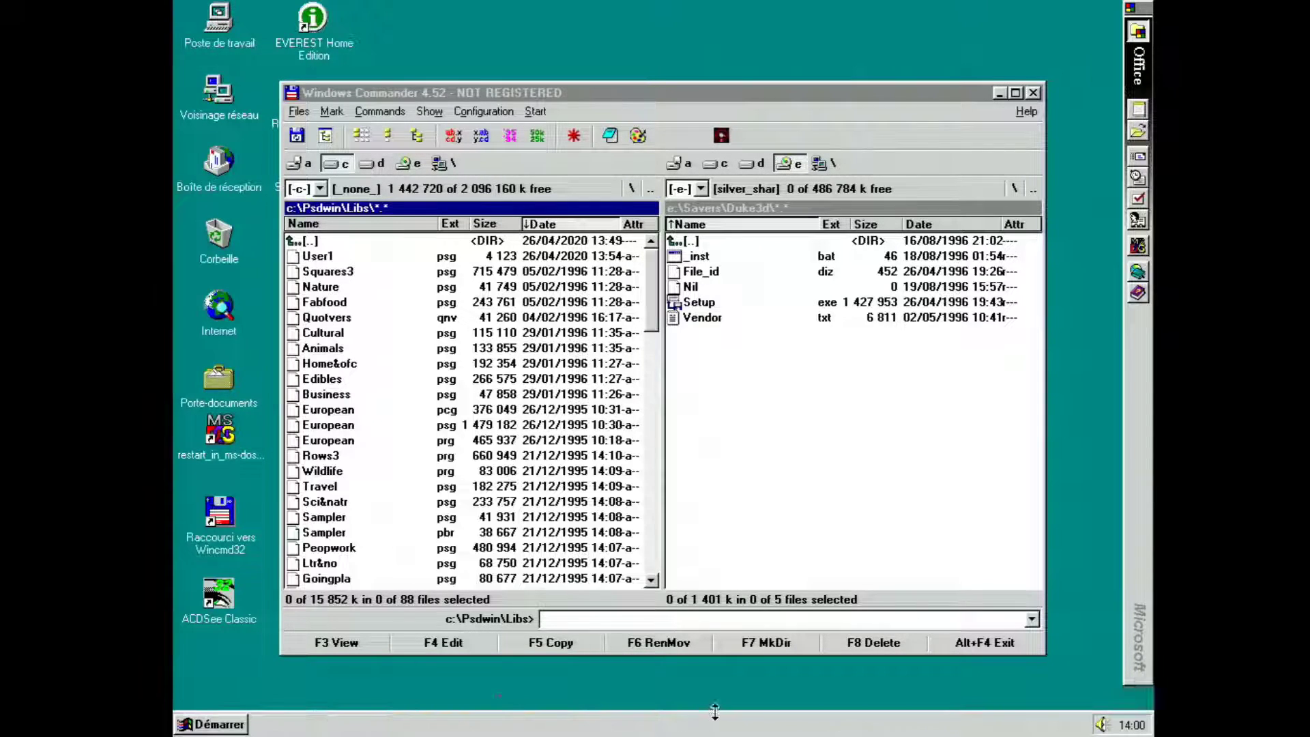
left_click(477, 724)
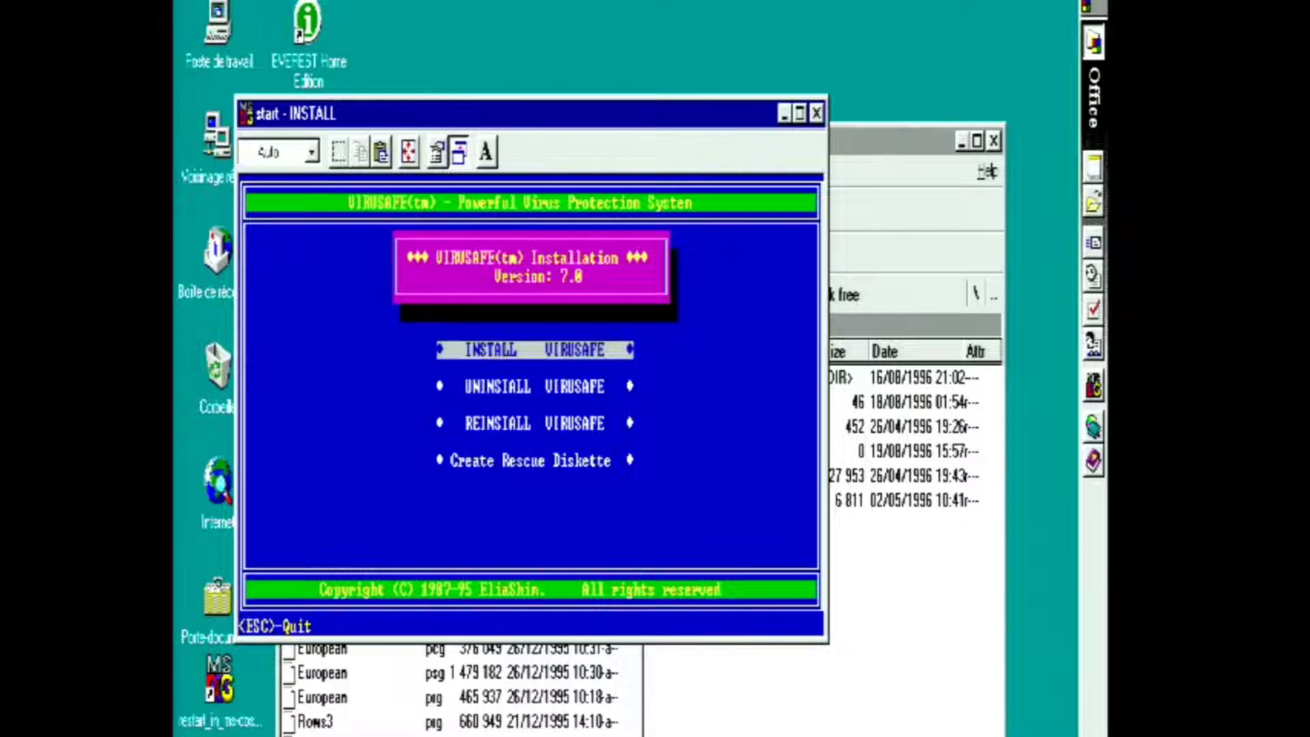
key("Down")
key("Up")
key("Return")
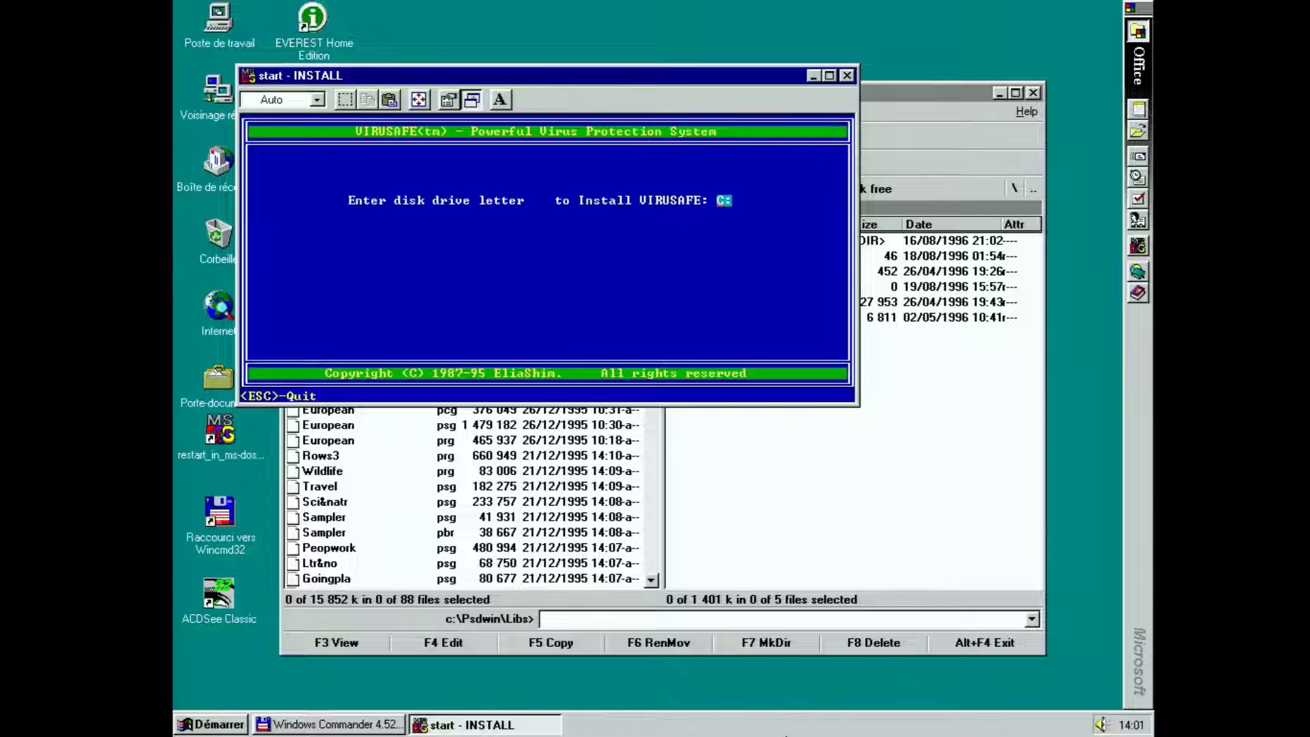
key("Return")
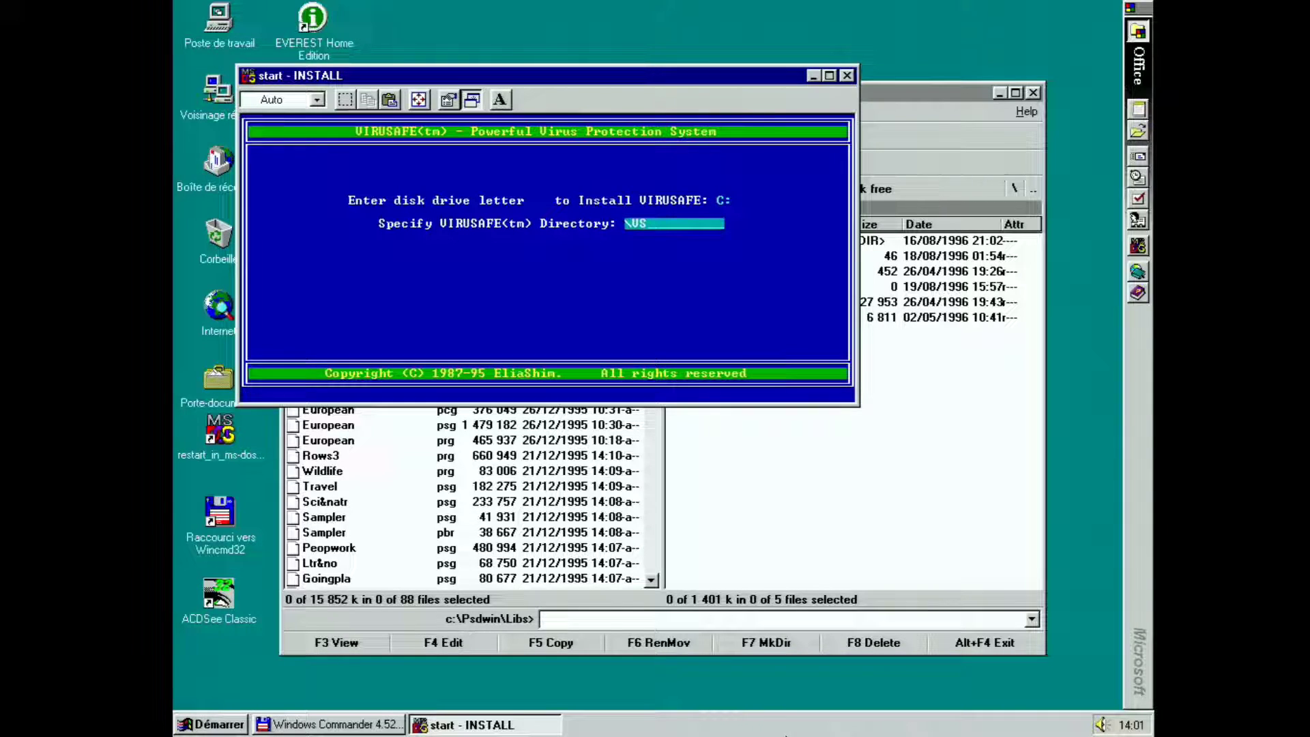
key("Return")
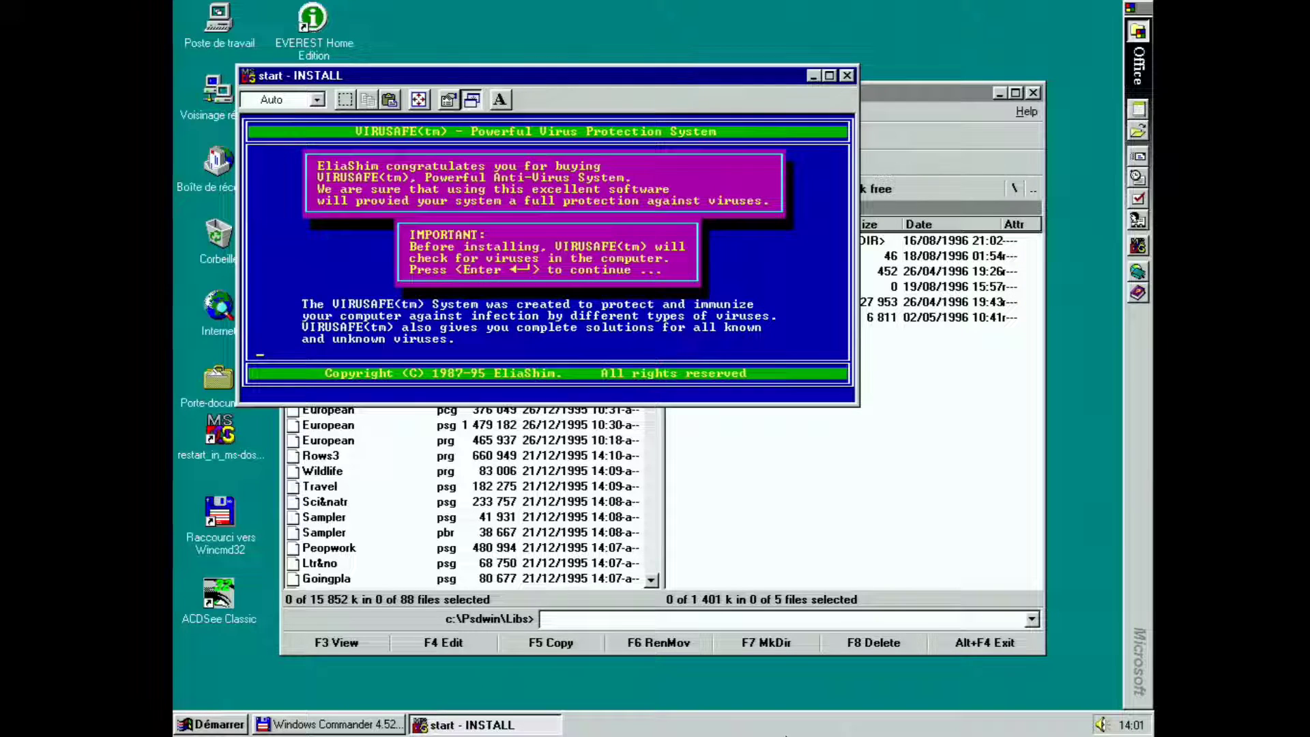
Run the pre-installation virus check on drive C: and look at the VirusSafe magazine article while it scans
key("Return")
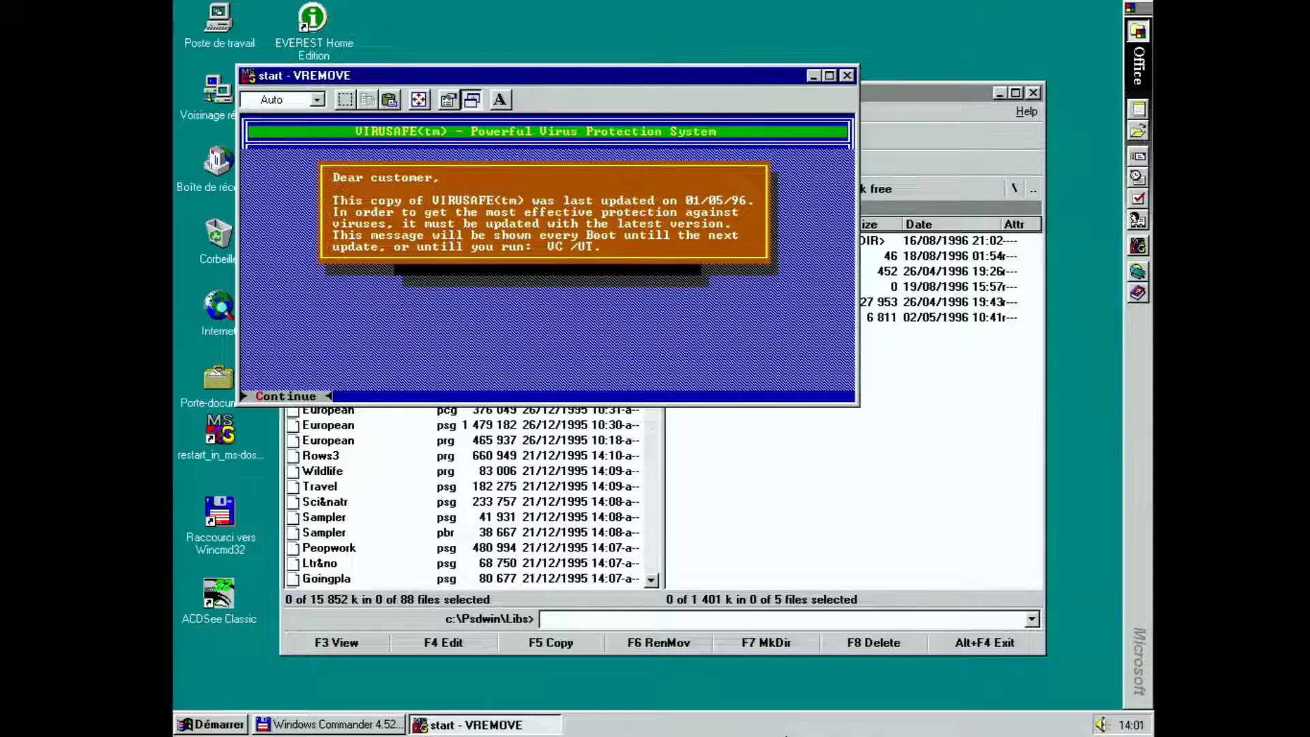
key("Return")
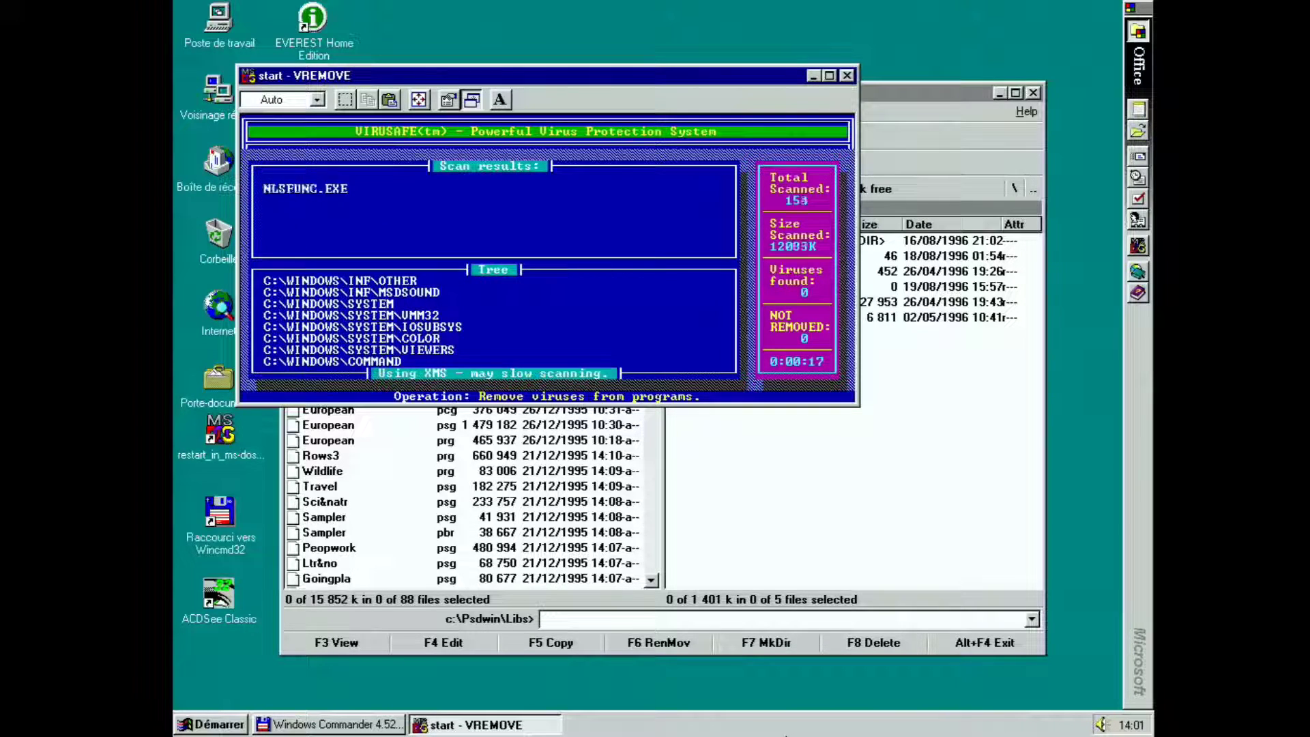
left_click_drag(499, 74, 457, 14)
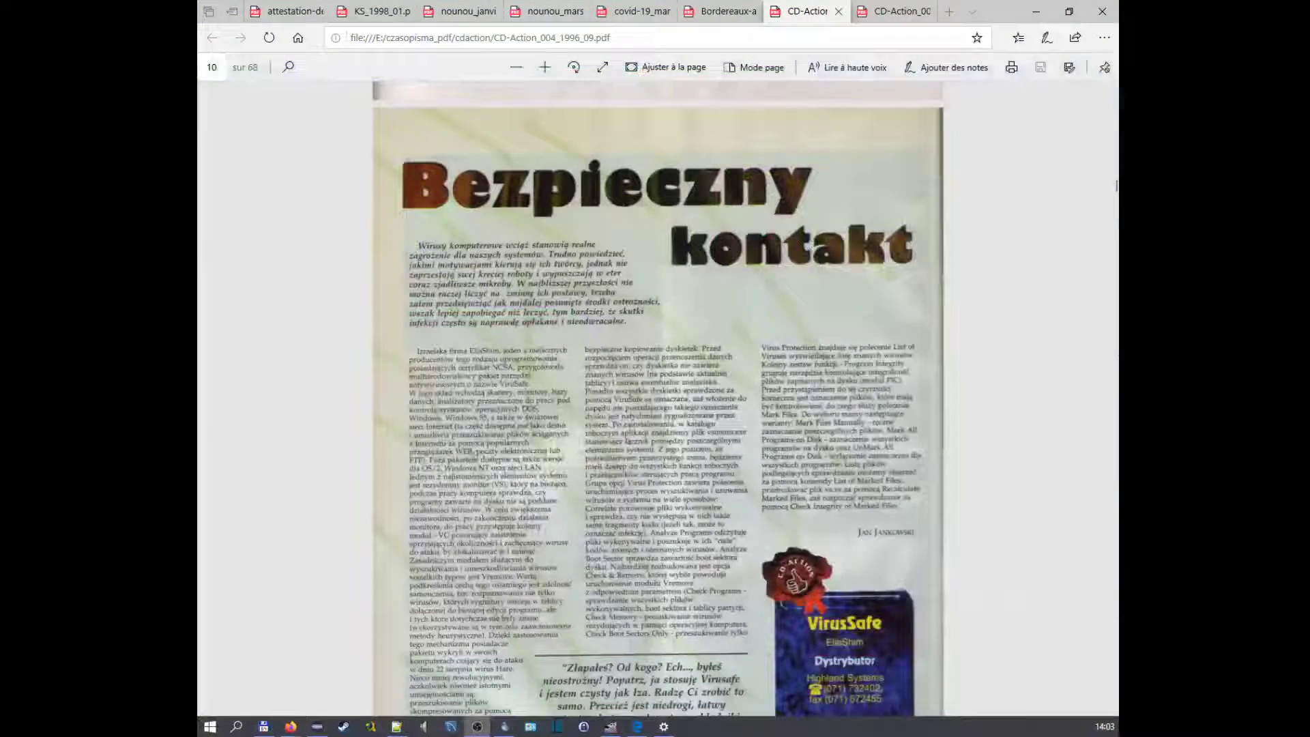
scroll(582, 434, "down", 3)
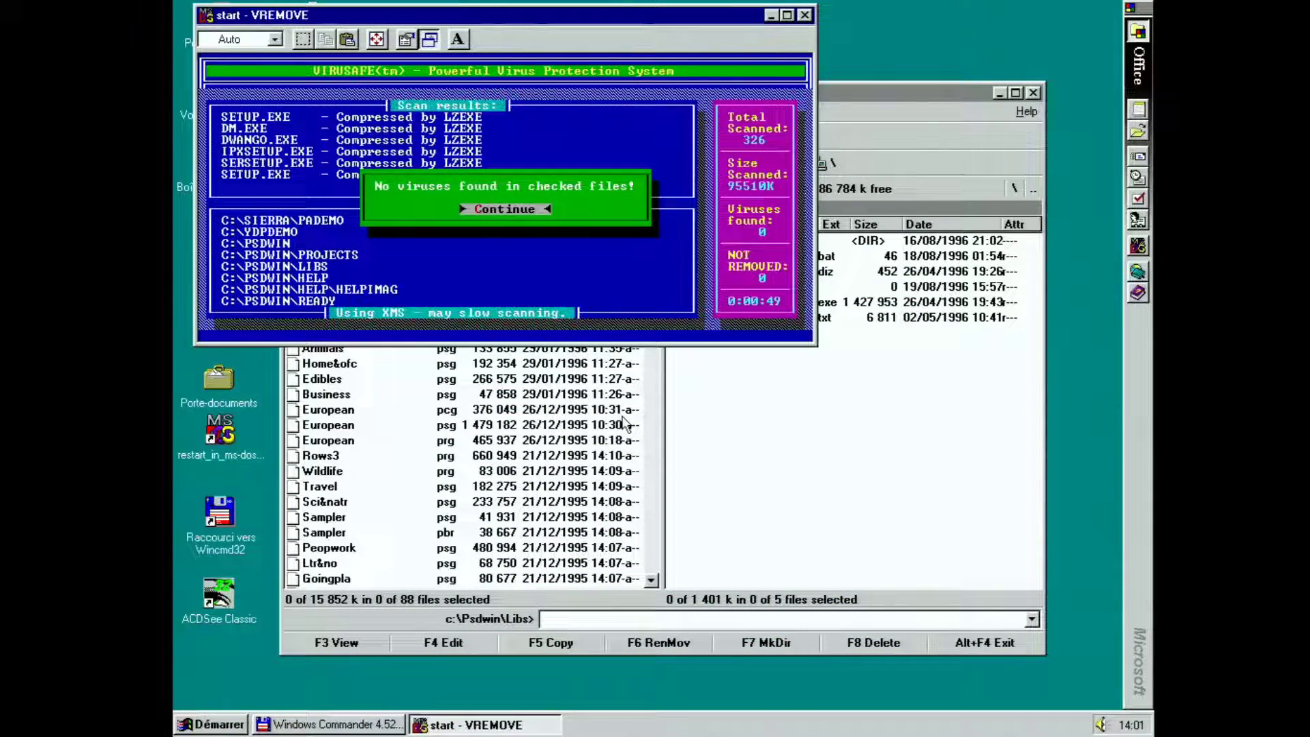
key("Return")
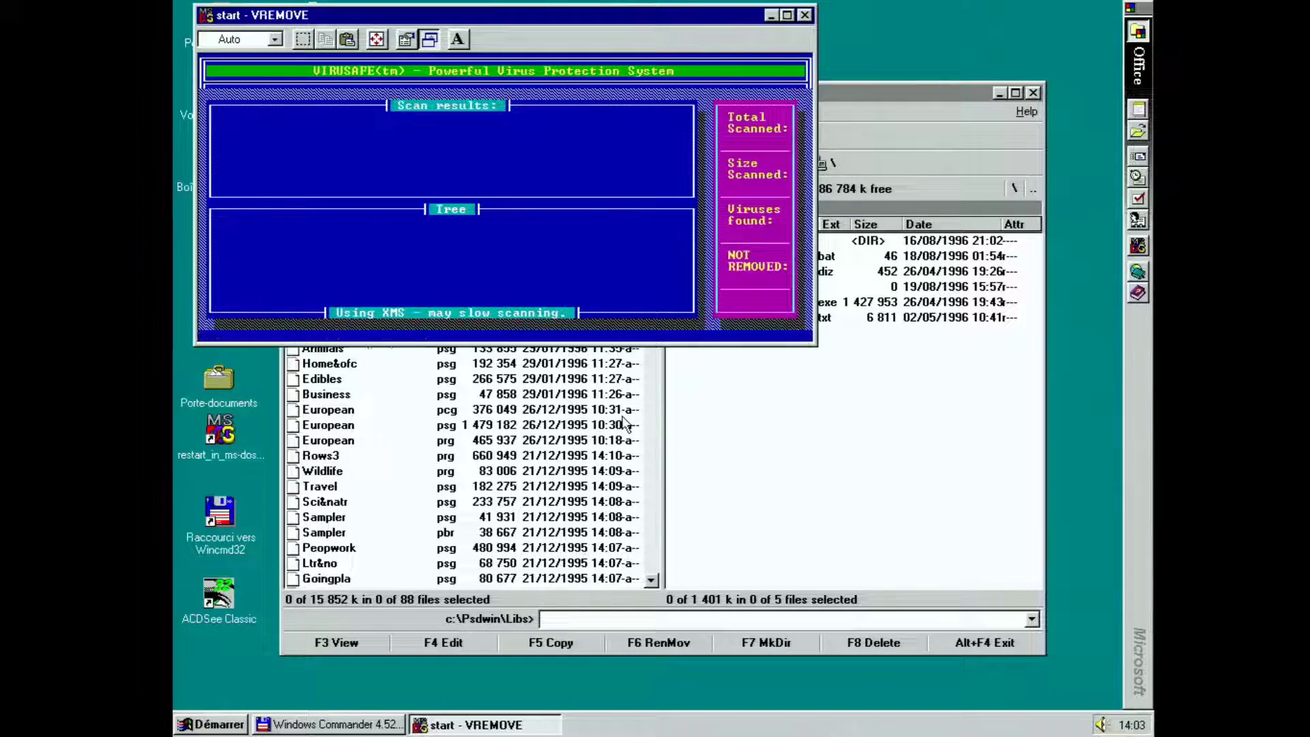
Quit the scan of drive D: and let the installer copy the VIRUSAFE programs
key("Escape")
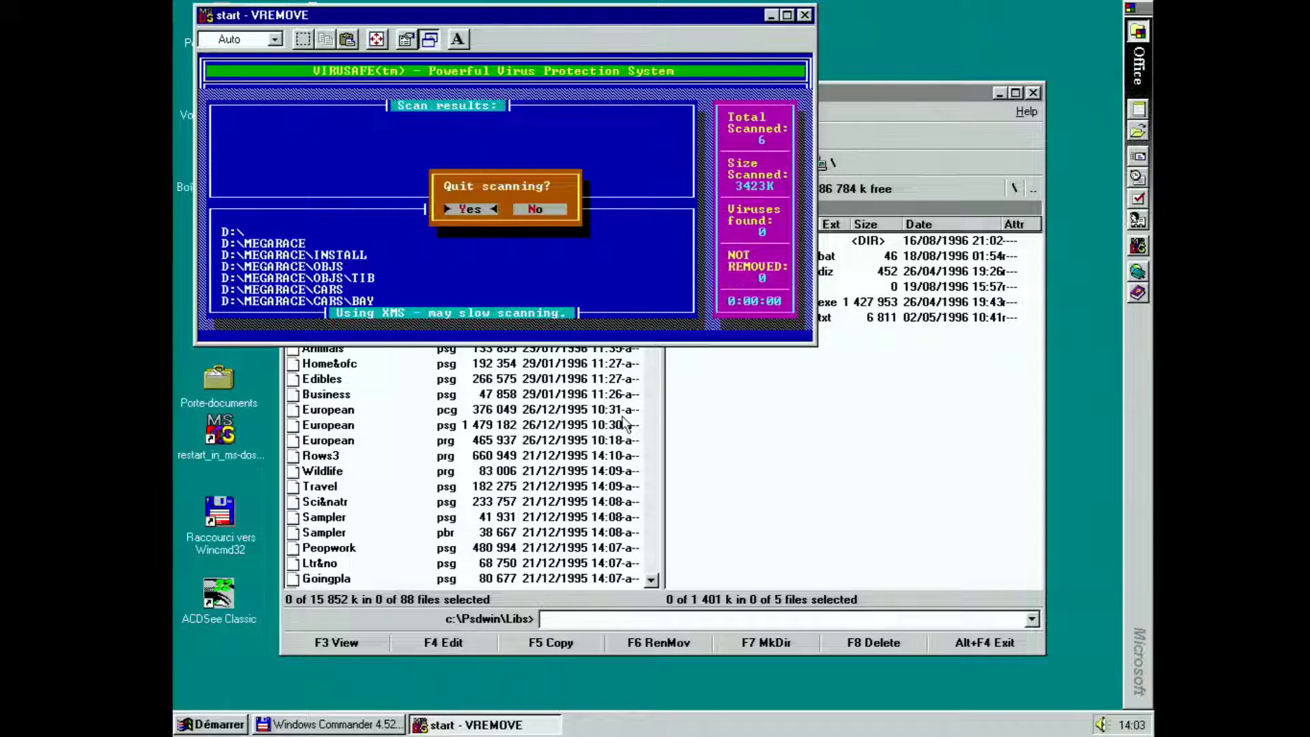
key("Return")
key("Return")
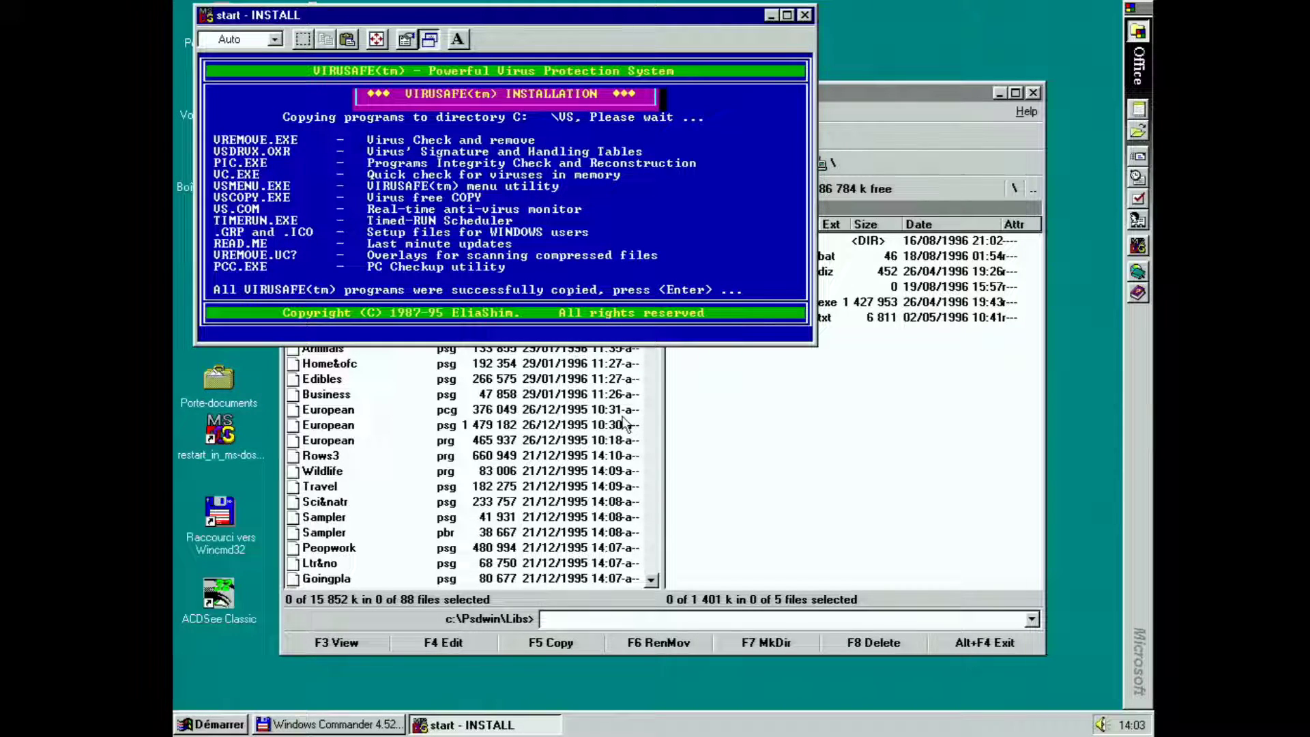
key("Return")
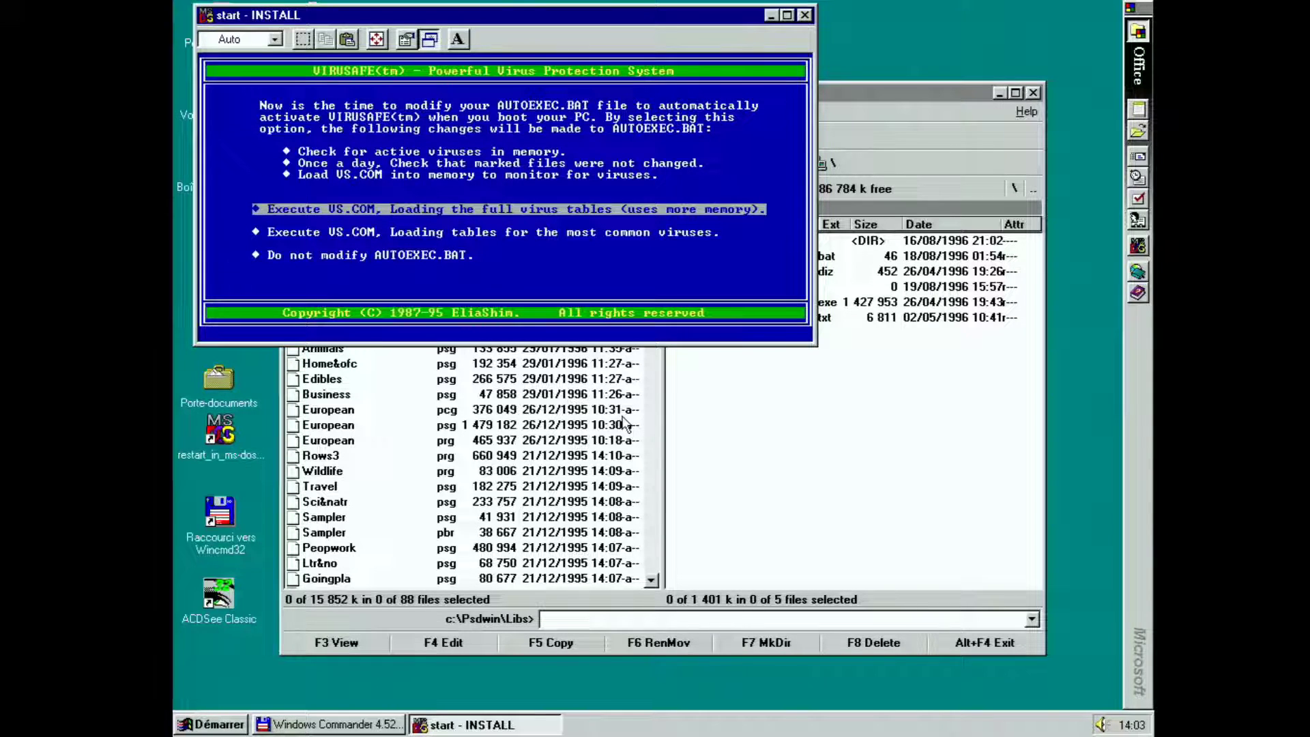
Set AUTOEXEC.BAT to execute VS.COM with the full virus tables, inserting the VIRUSAFE commands at the first line
key("Return")
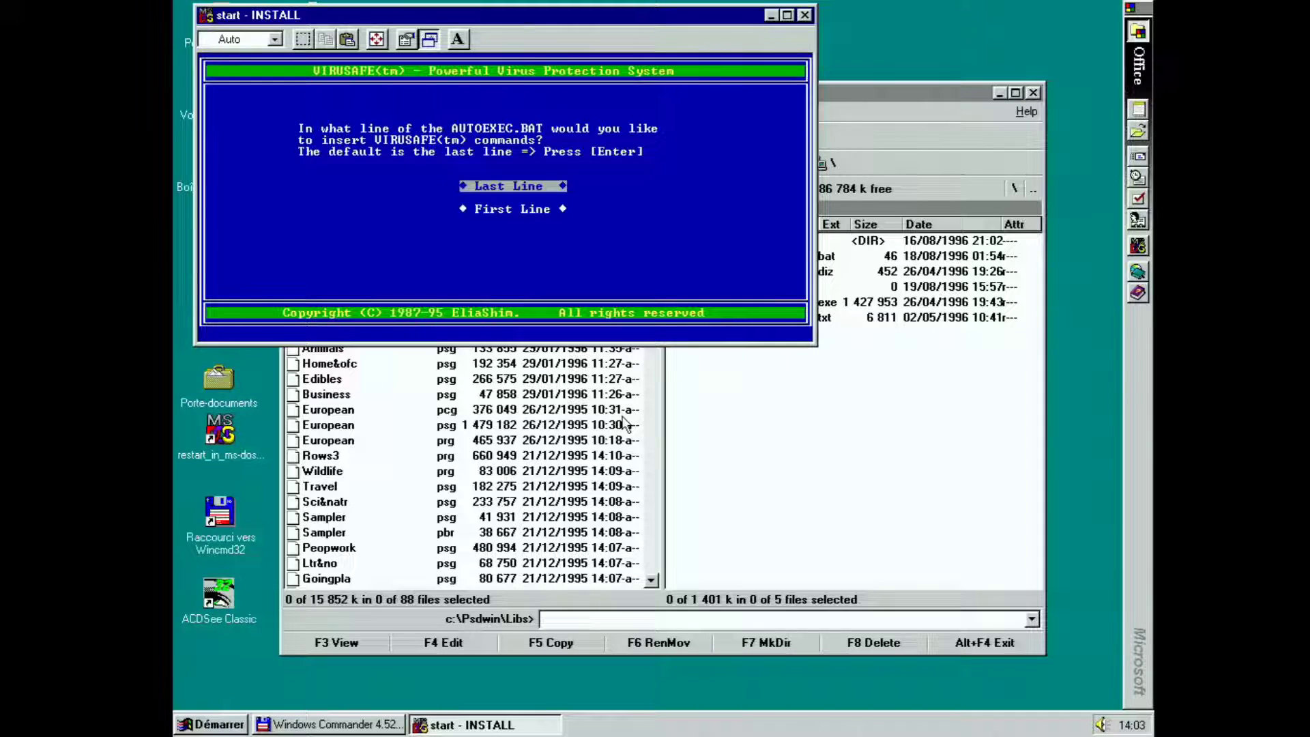
key("Down")
key("Return")
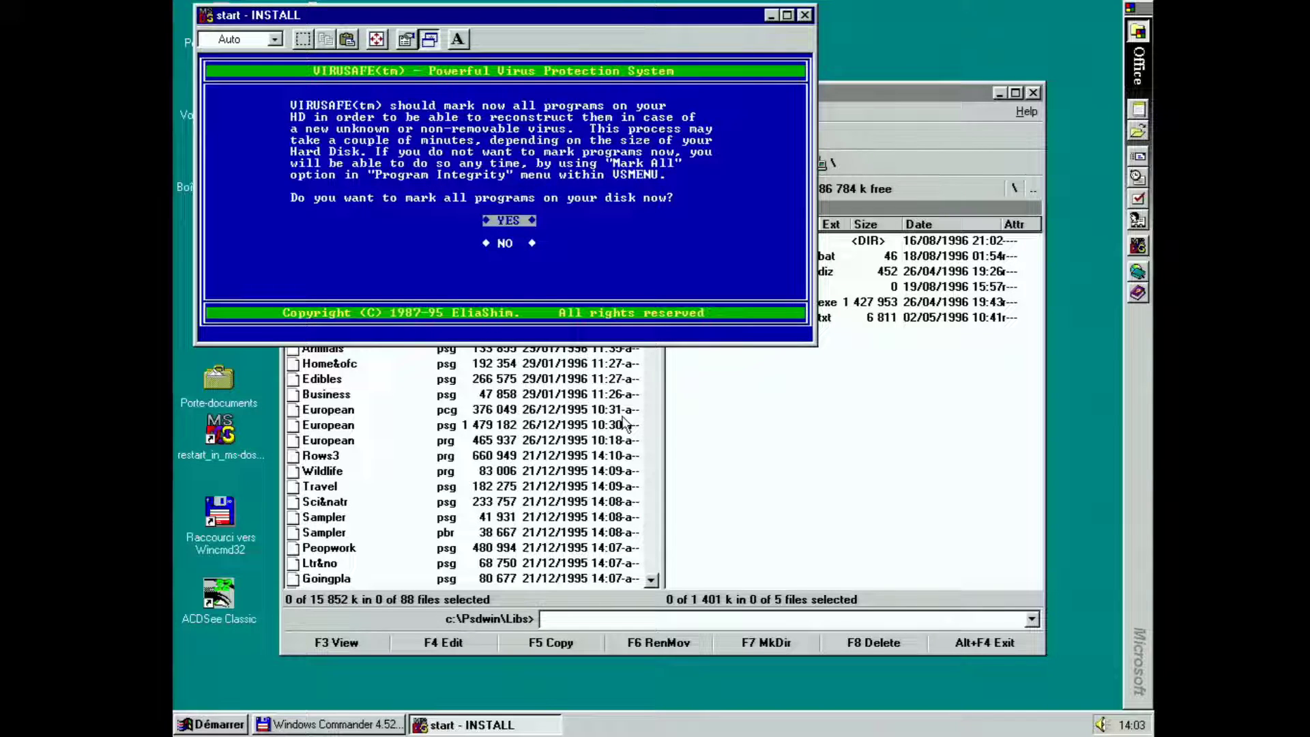
Mark all programs on the disk and decline creating the emergency rescue diskette
key("Return")
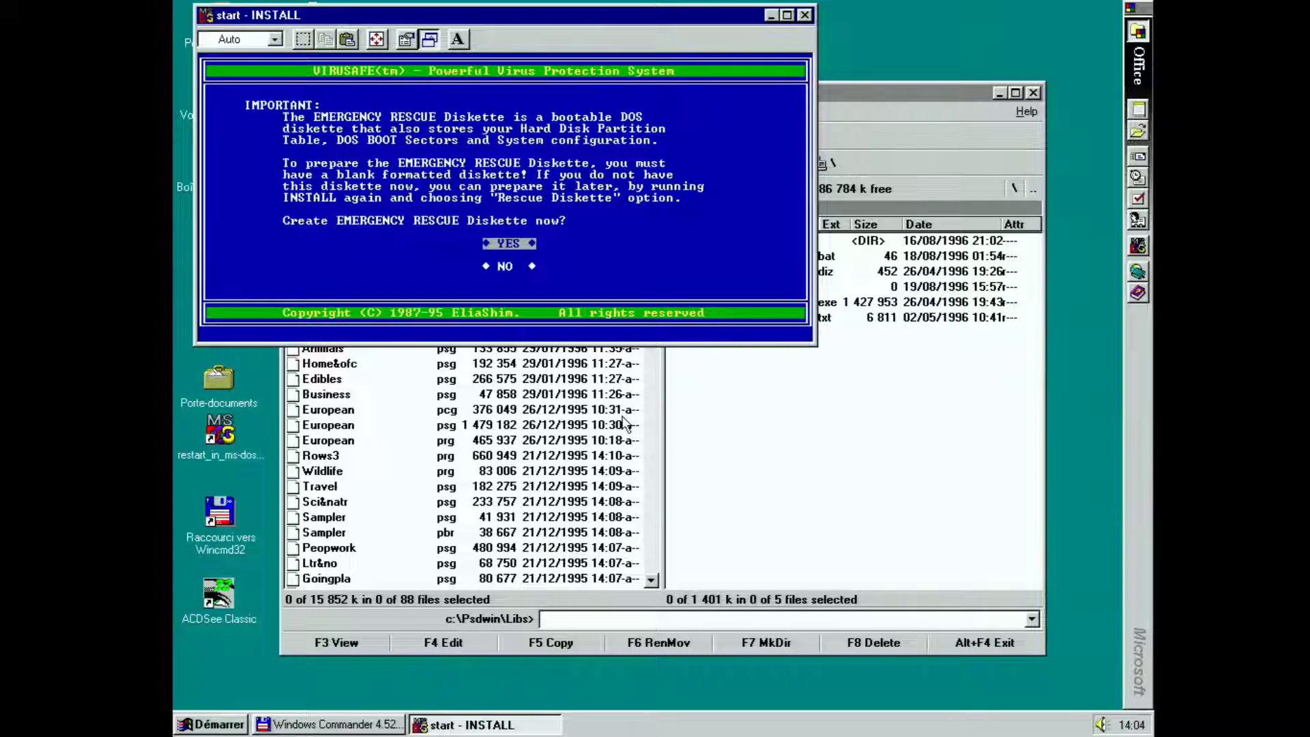
key("Down")
key("Return")
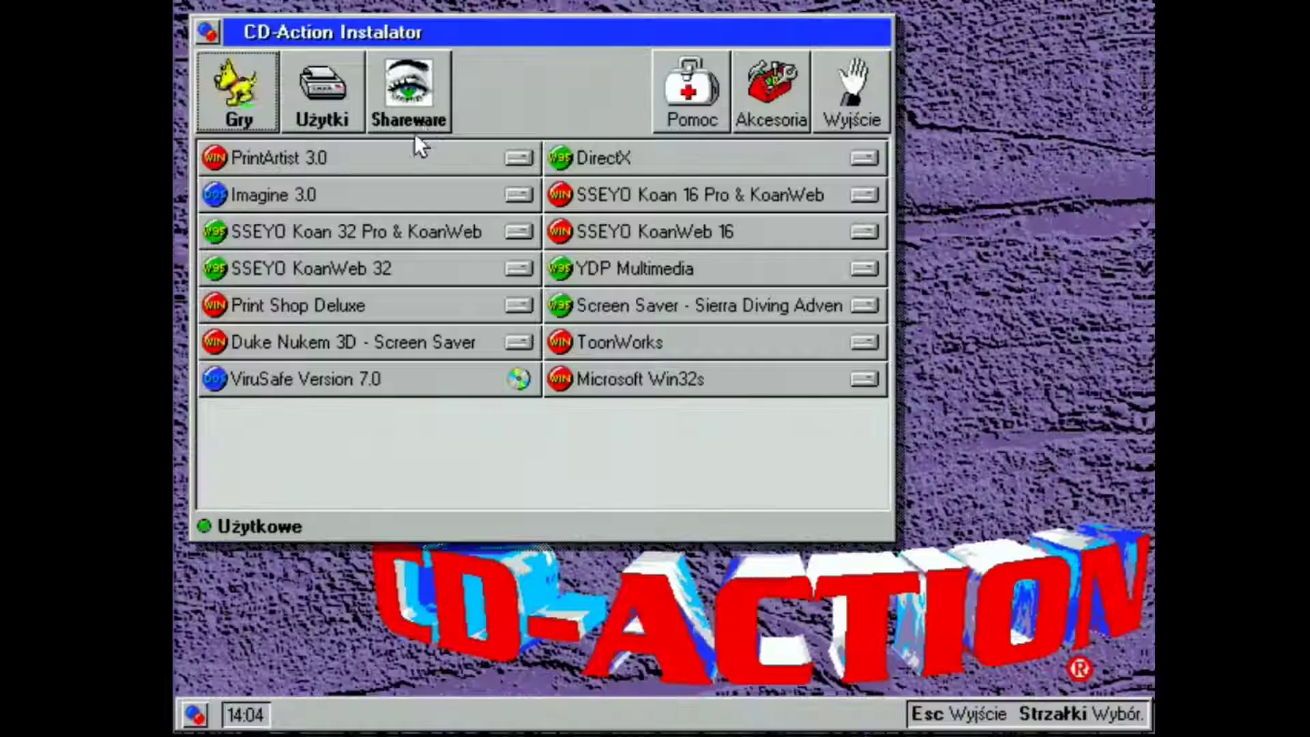
View the Shareware programs in the CD-Action Instalator and exit it
left_click(424, 130)
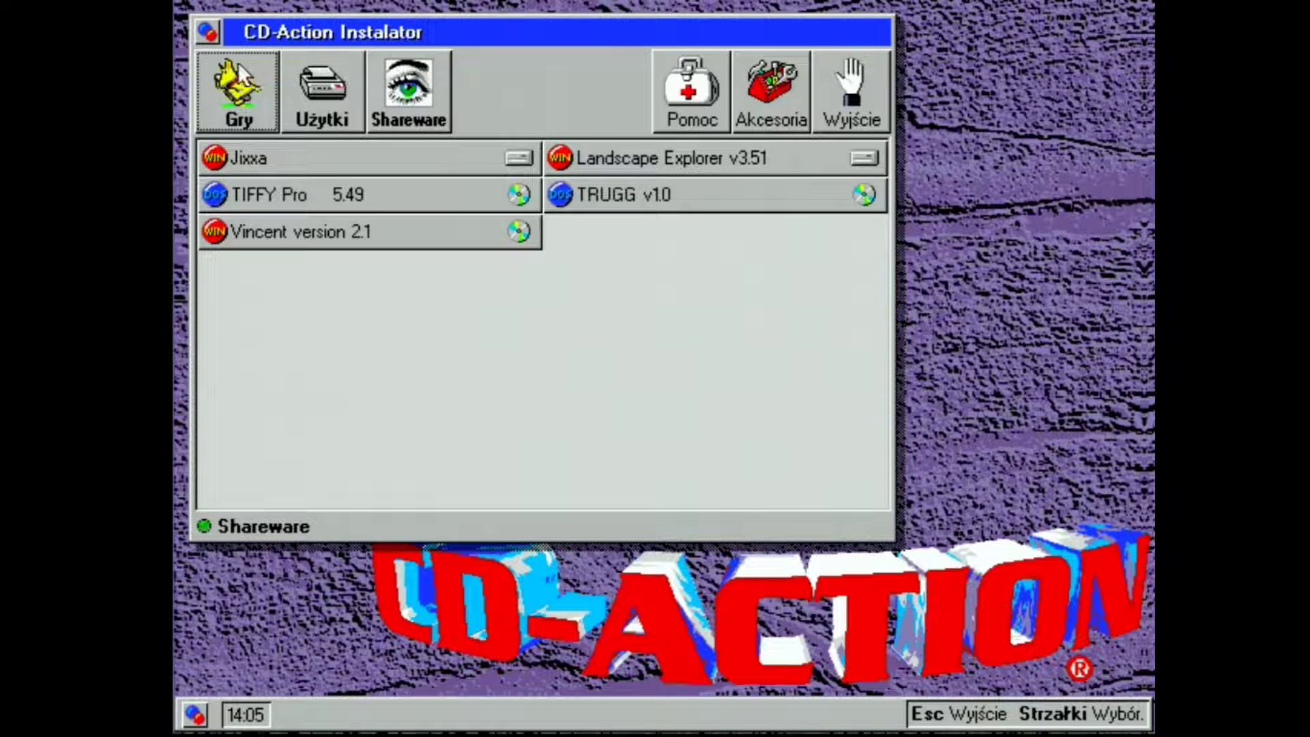
key("Escape")
left_click(560, 404)
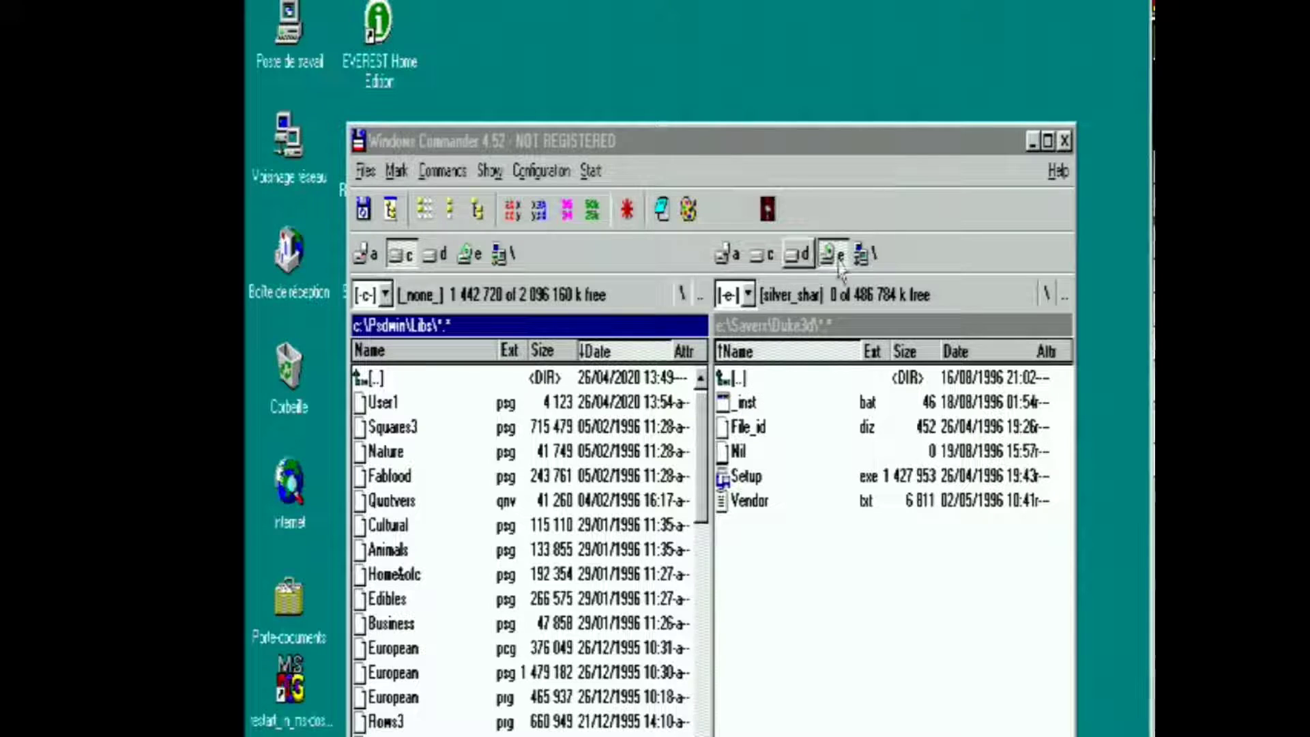
Browse the folders in the root of the CD-Action disc on drive e: in Windows Commander
double_click(792, 383)
double_click(792, 380)
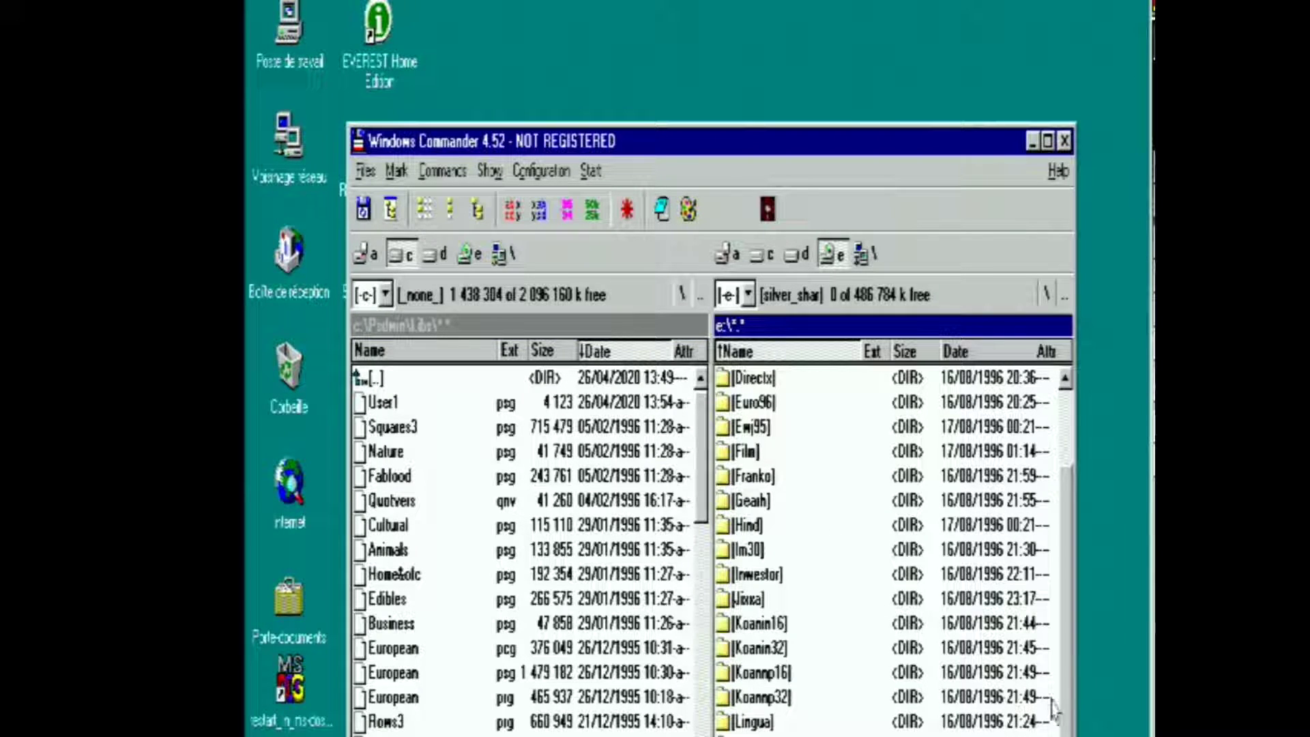
scroll(1069, 727, "down", 5)
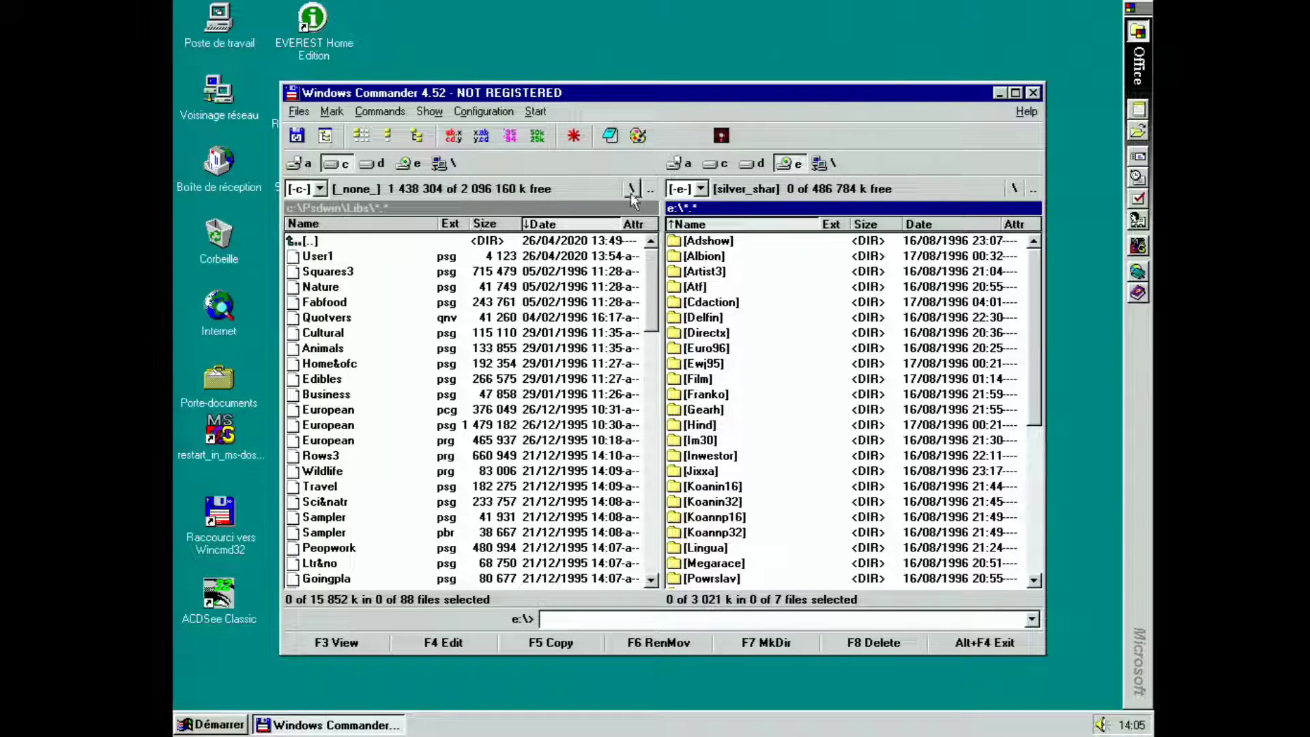
View Autoexec.bat from the root of drive c: and highlight the two :VIRUSAFE marker lines enclosing the inserted commands
left_click(722, 135)
key("Return")
left_click(716, 163)
double_click(803, 243)
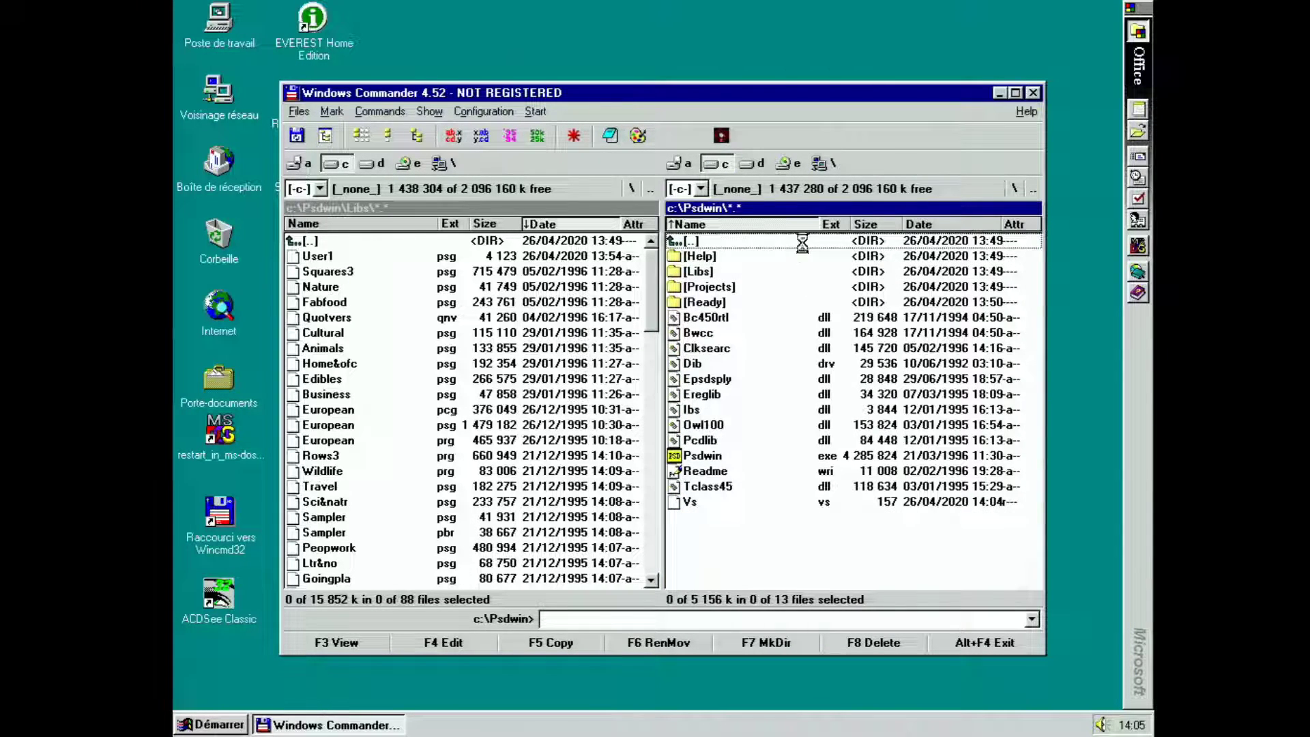
double_click(803, 243)
left_click_drag(1038, 375, 1036, 508)
left_click(802, 378)
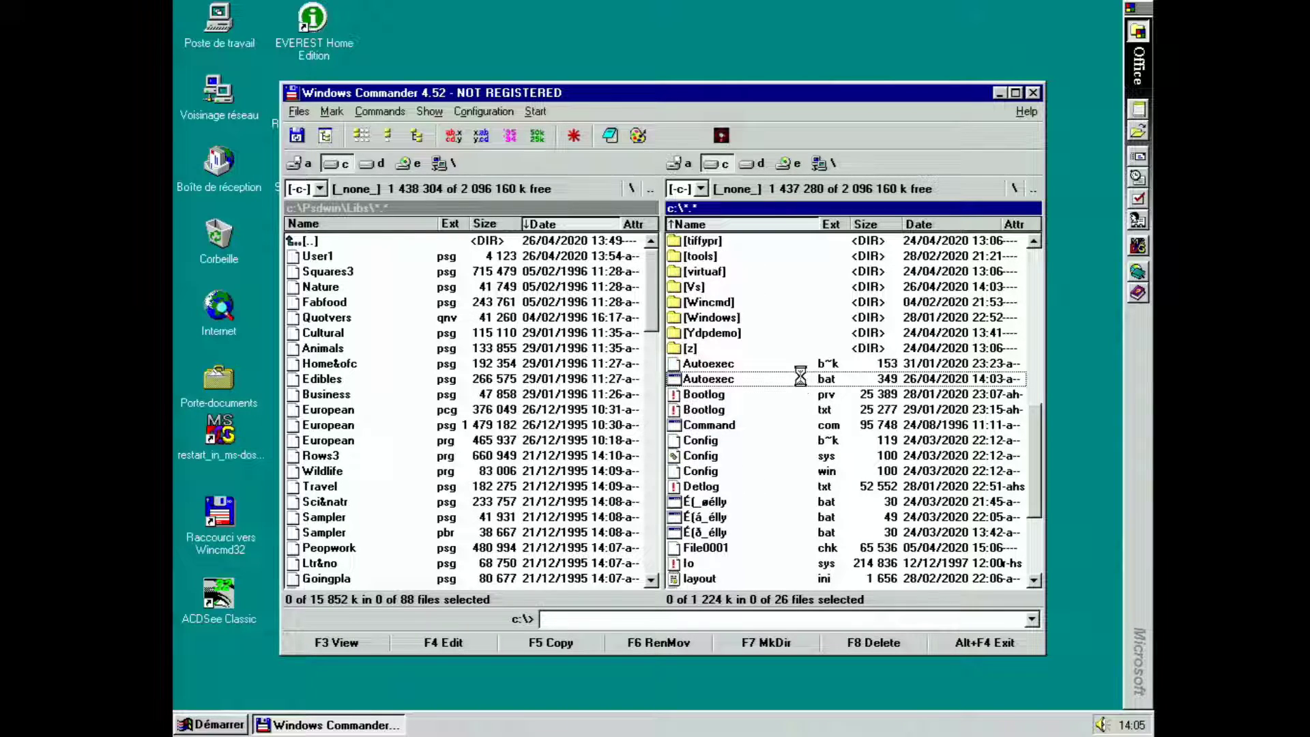
key("F3")
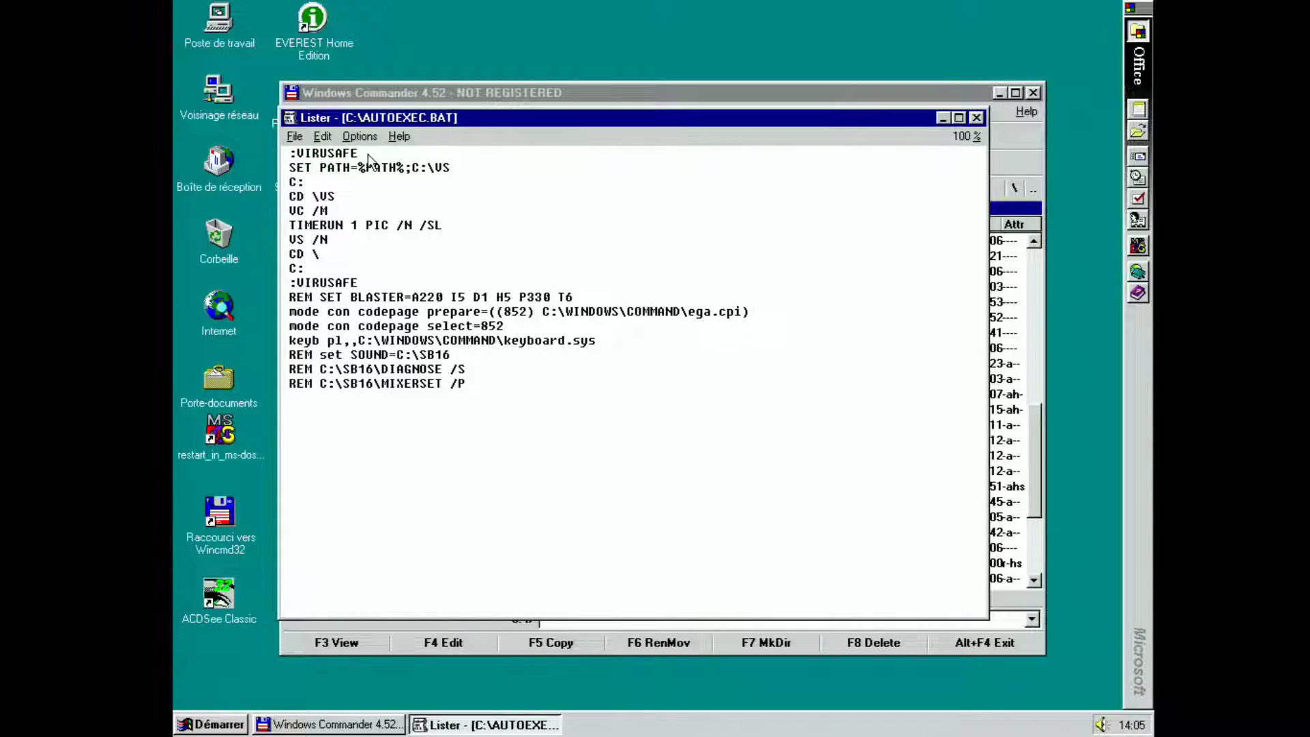
left_click_drag(382, 149, 236, 154)
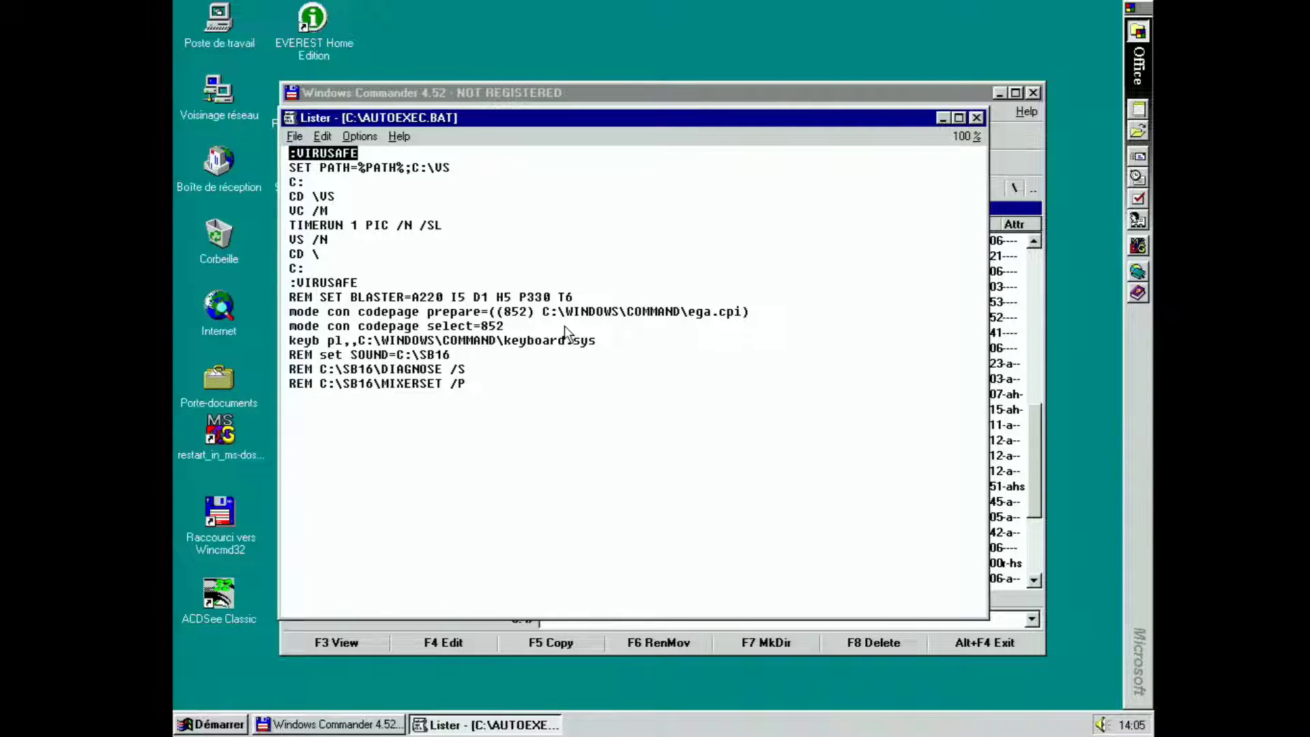
left_click_drag(493, 284, 293, 278)
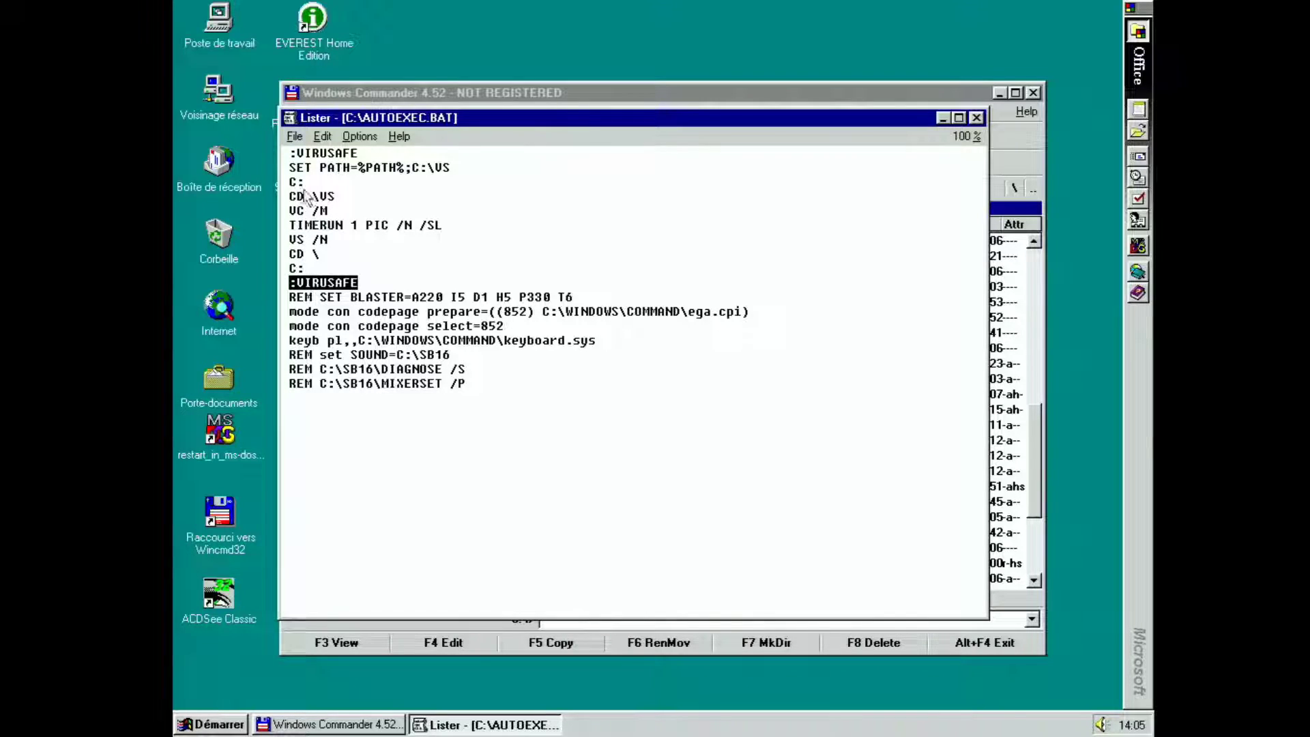
Highlight the whole block between the :VIRUSAFE markers in AUTOEXEC.BAT, then close the file viewer and Windows Commander
left_click_drag(305, 272, 289, 269)
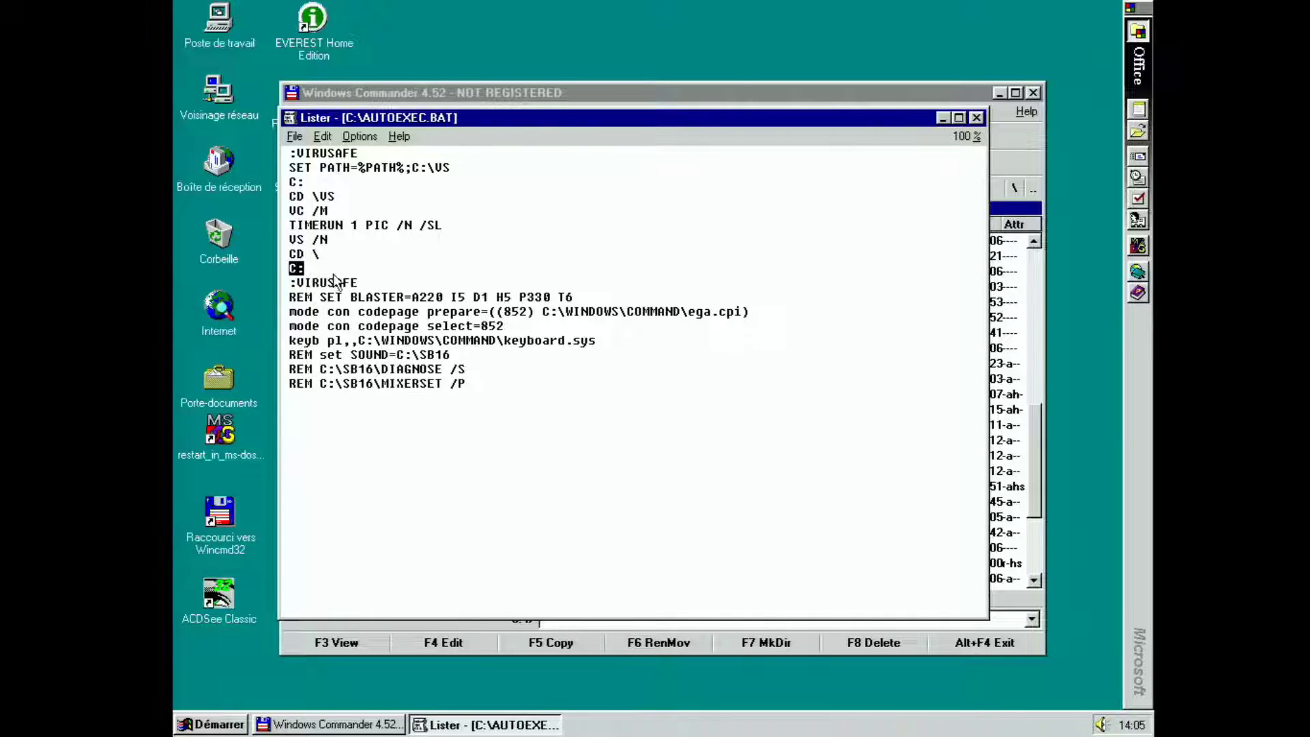
left_click_drag(388, 282, 272, 163)
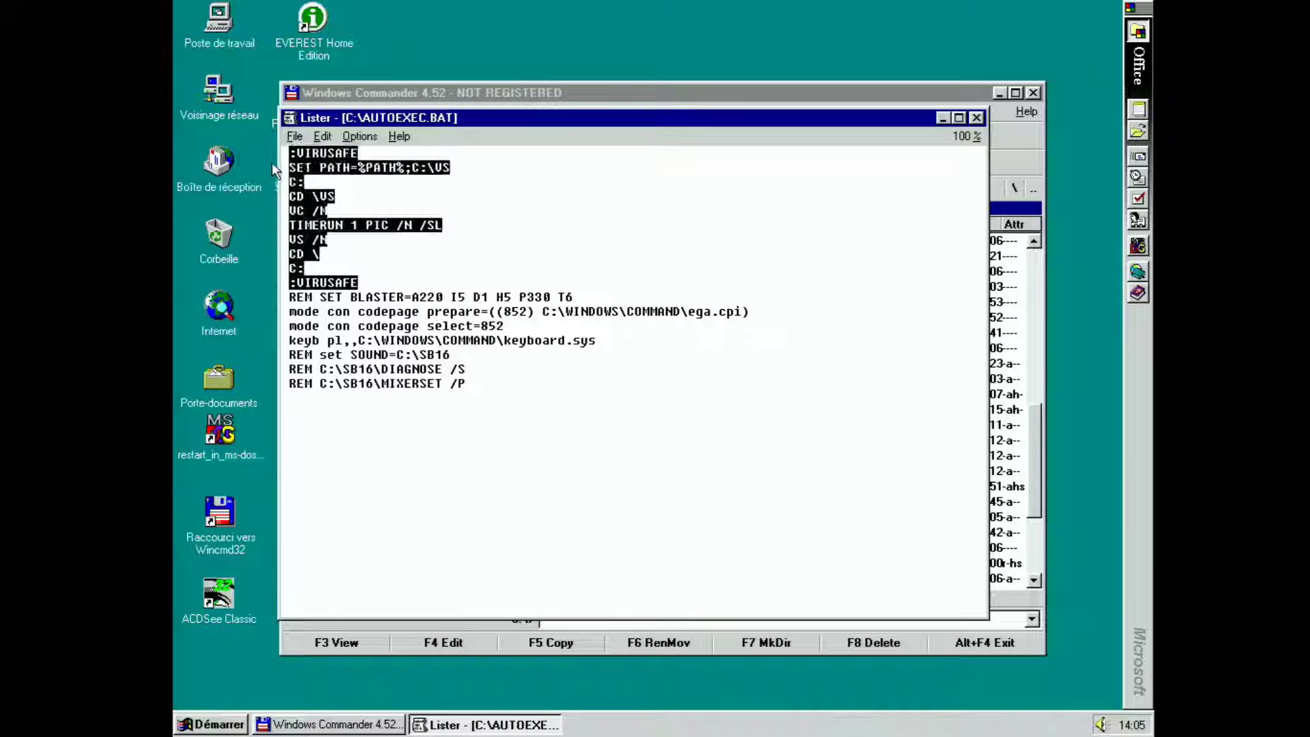
left_click(449, 292)
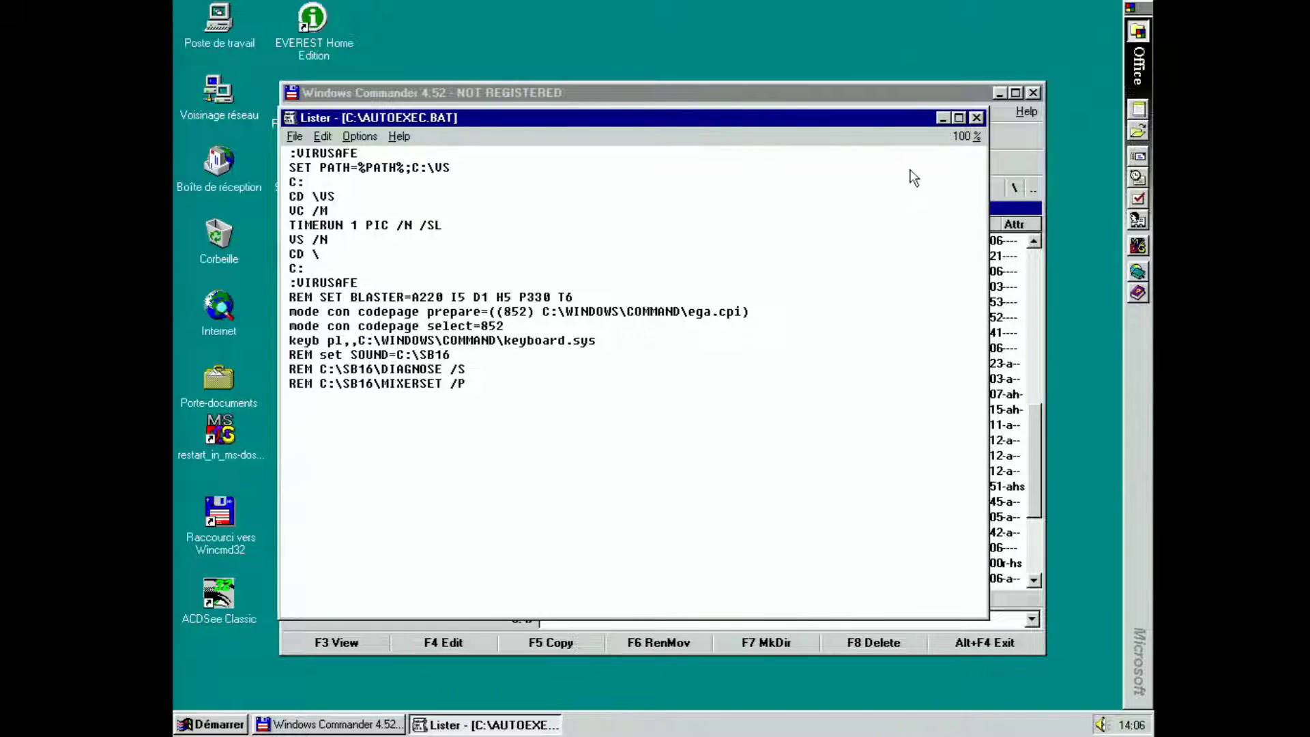
left_click(978, 117)
left_click(1033, 92)
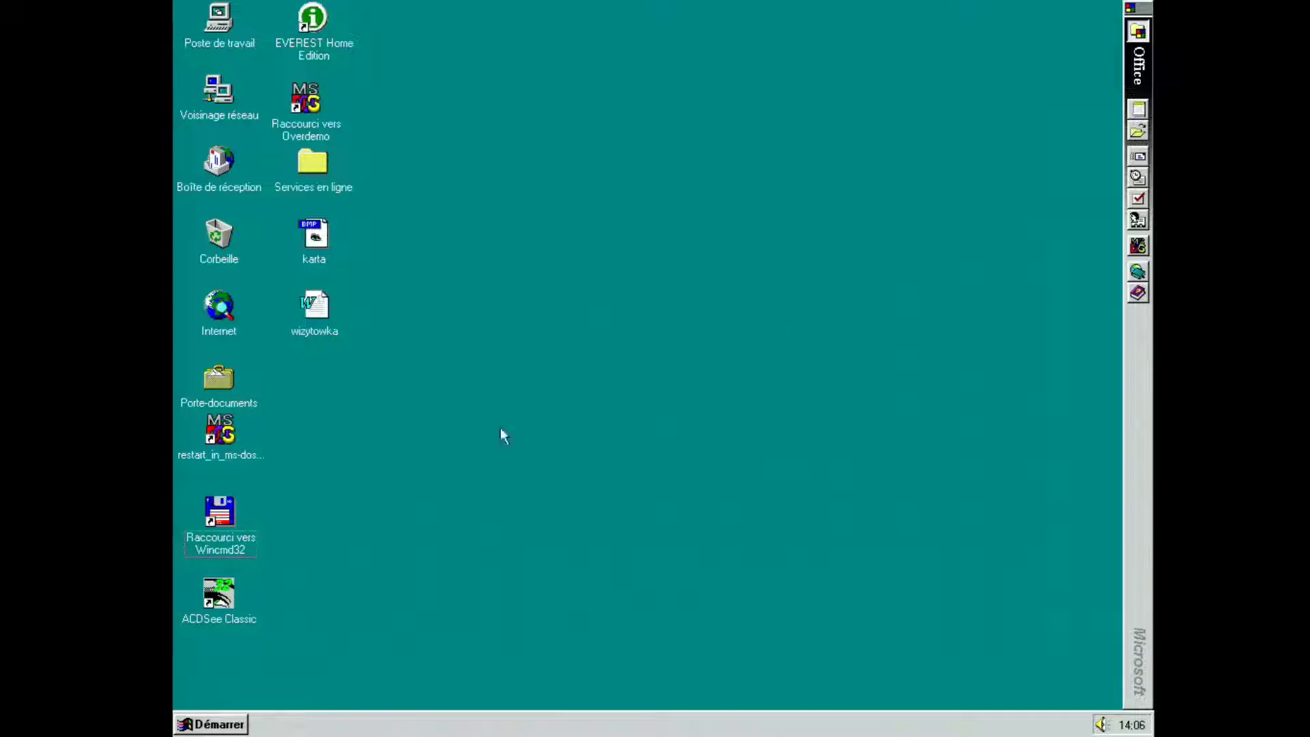
Restart the computer from the Windows shutdown dialog
left_click(232, 726)
left_click(280, 694)
left_click(588, 359)
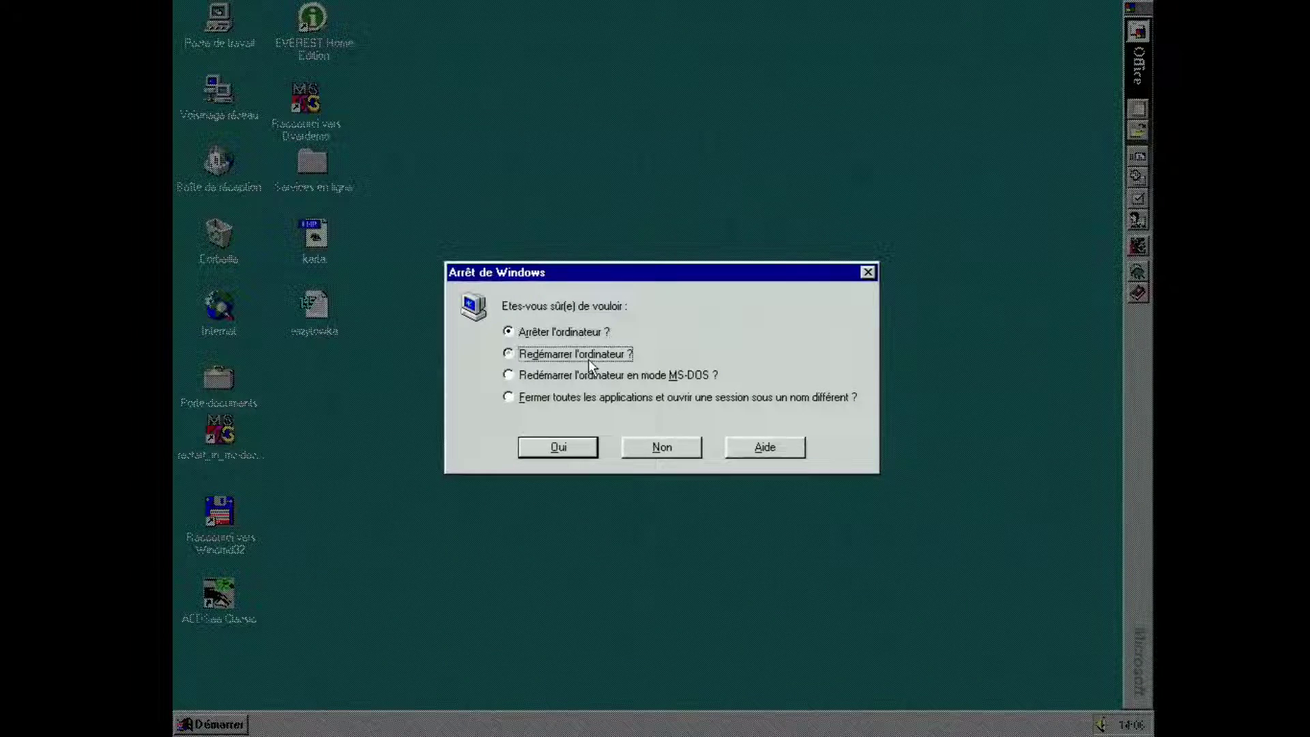
left_click(558, 447)
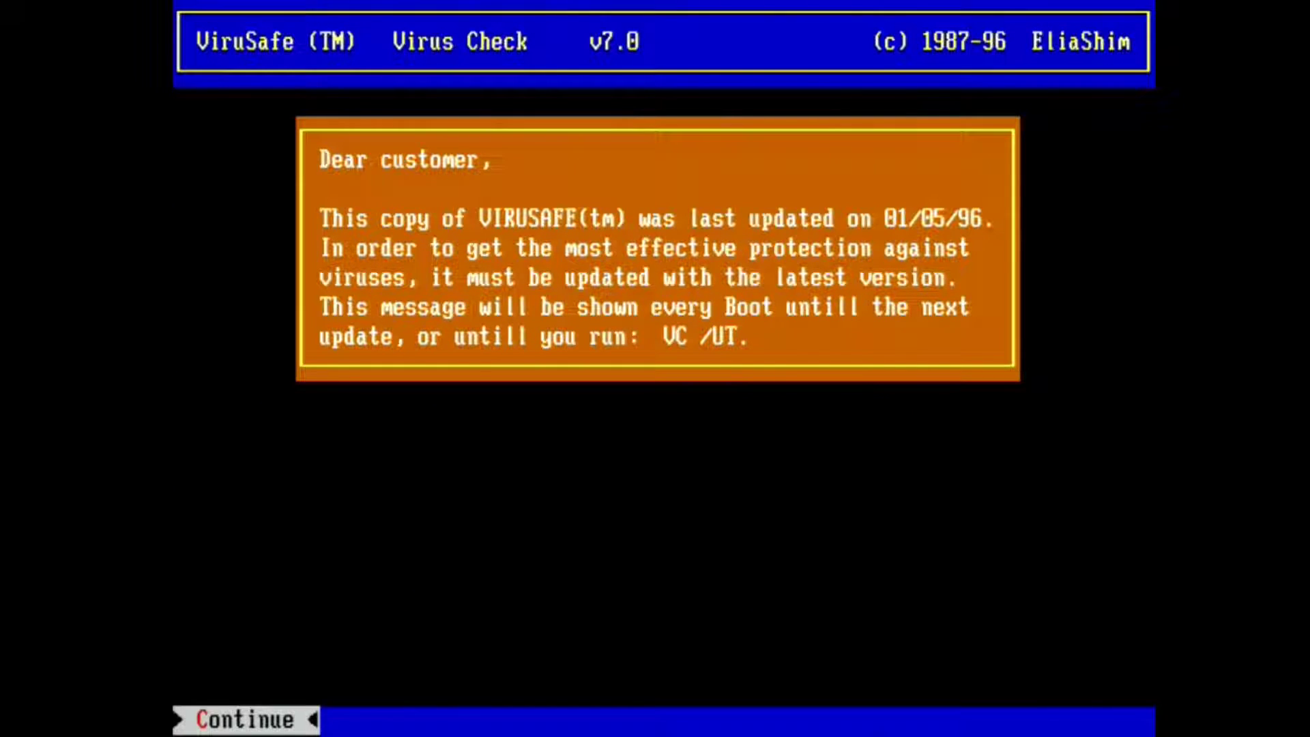
Continue past the ViruSafe update and VSCHK.COM notices during boot and dismiss the ATIPTAXX.EXE startup error
key("Return")
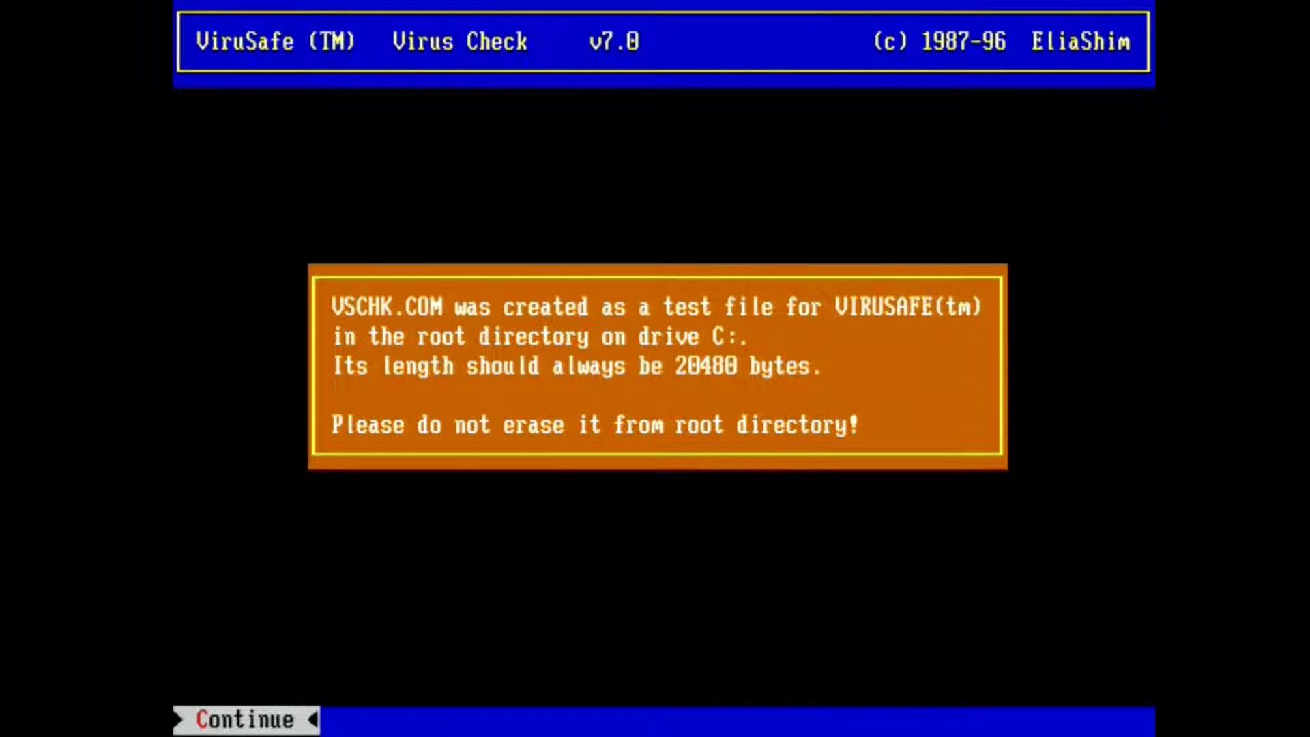
key("Return")
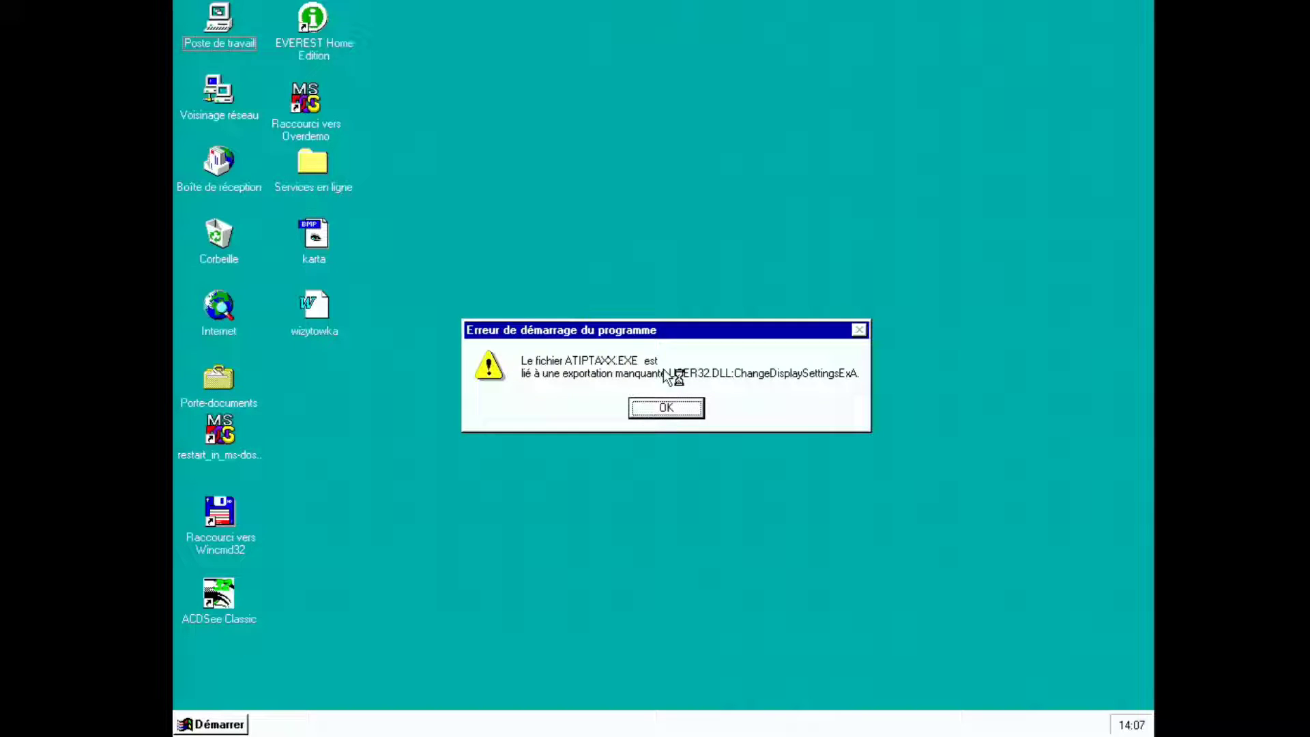
key("Return")
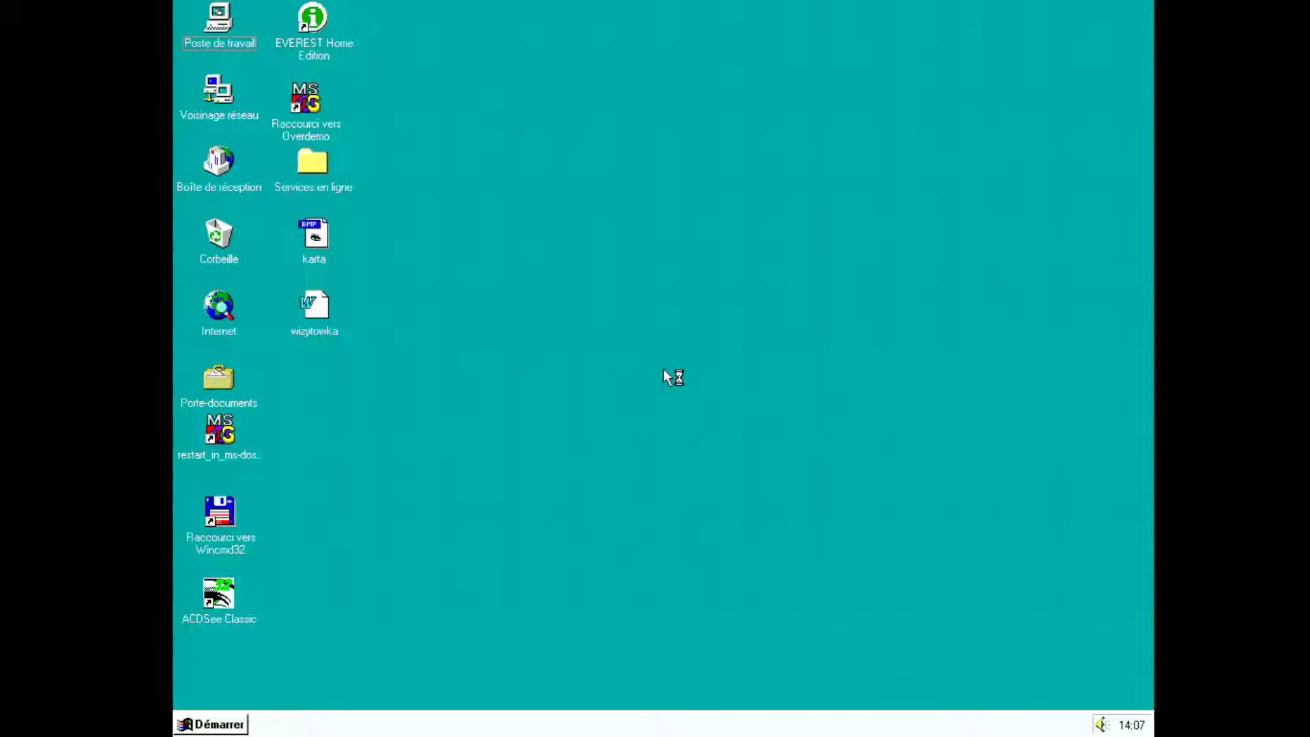